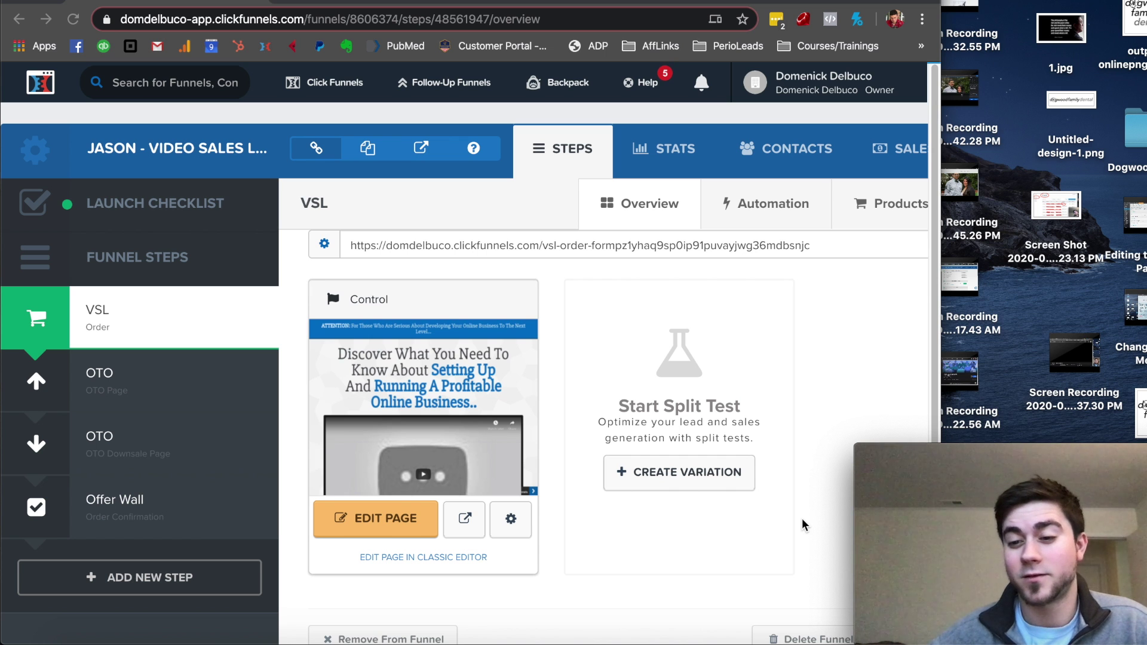
# - Switch from the VSL step overview to the Puzzles marketing website tab
pyautogui.hotkey('ctrl', 'Tab')
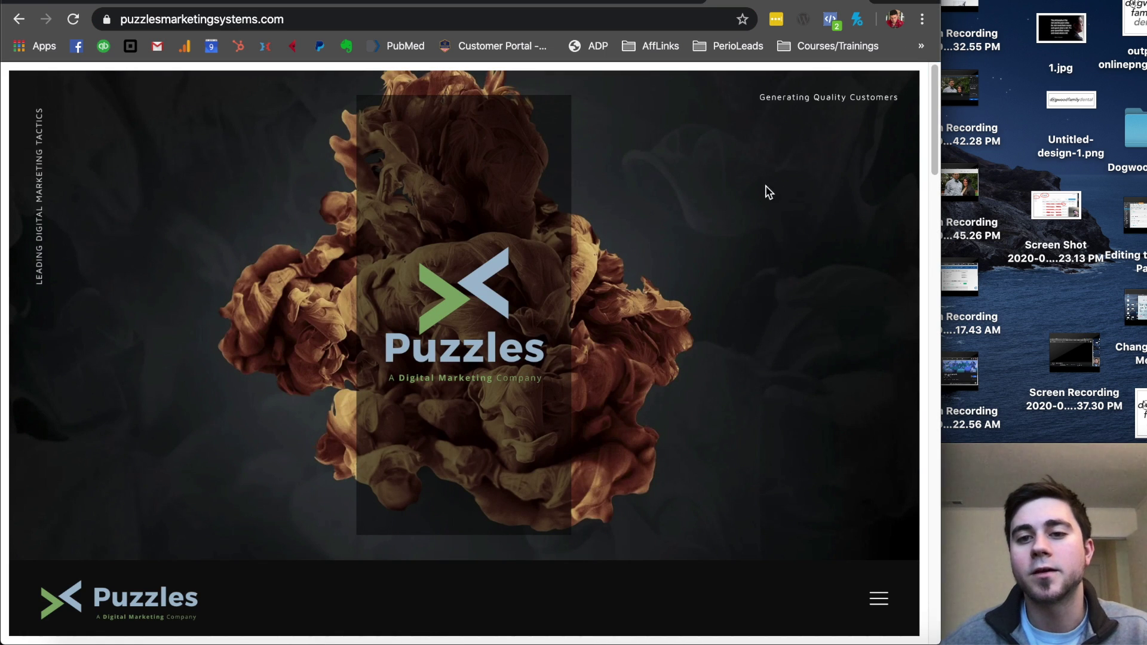
pyautogui.scroll(-10, 763, 200)
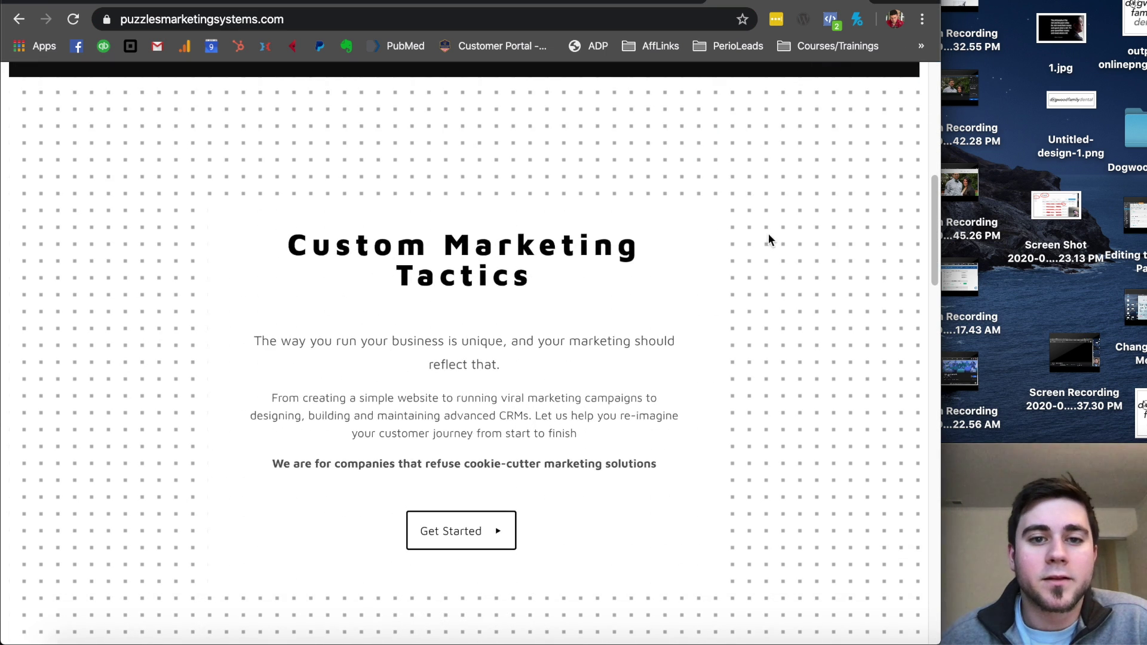
pyautogui.scroll(-10, 770, 243)
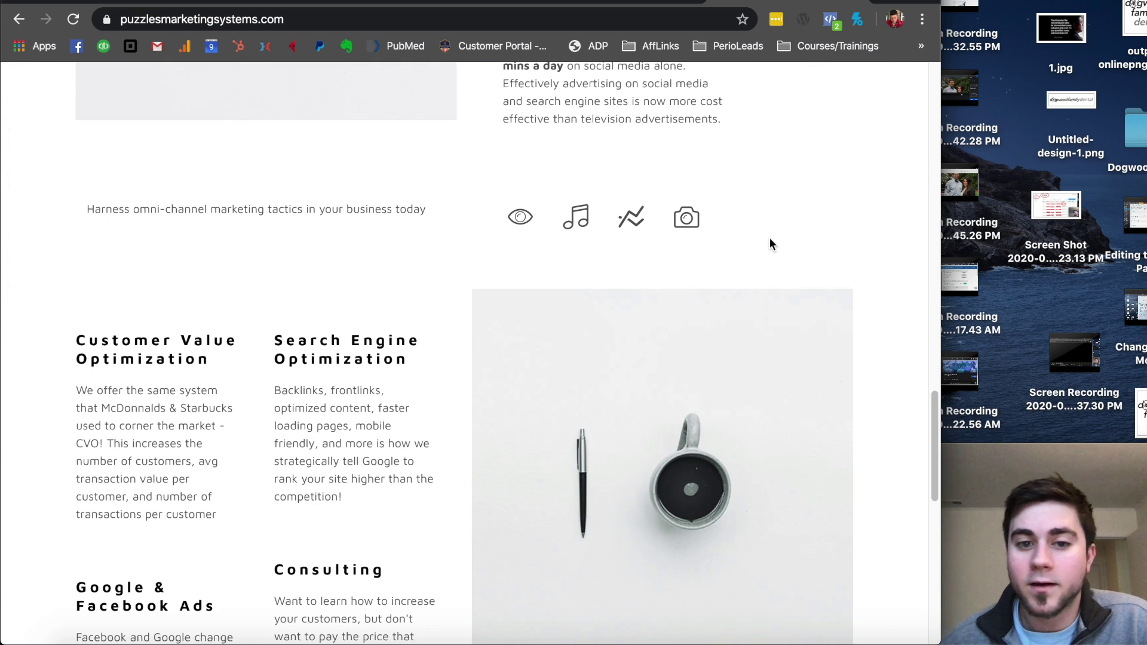
pyautogui.scroll(-8, 689, 223)
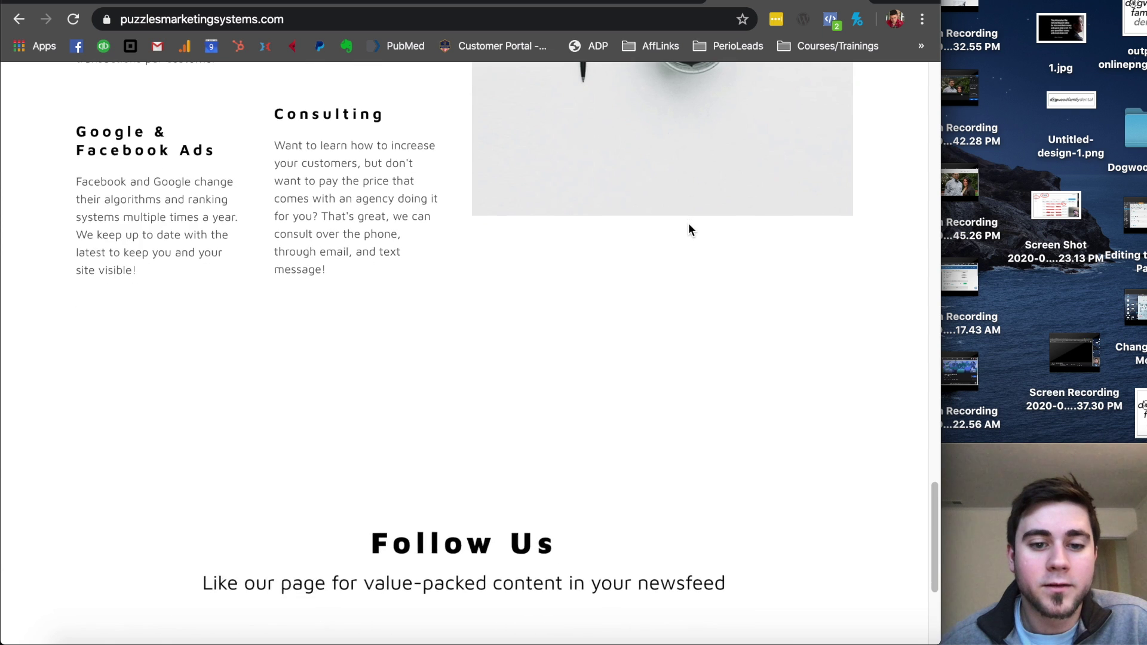
pyautogui.scroll(-3, 689, 226)
pyautogui.scroll(20, 689, 226)
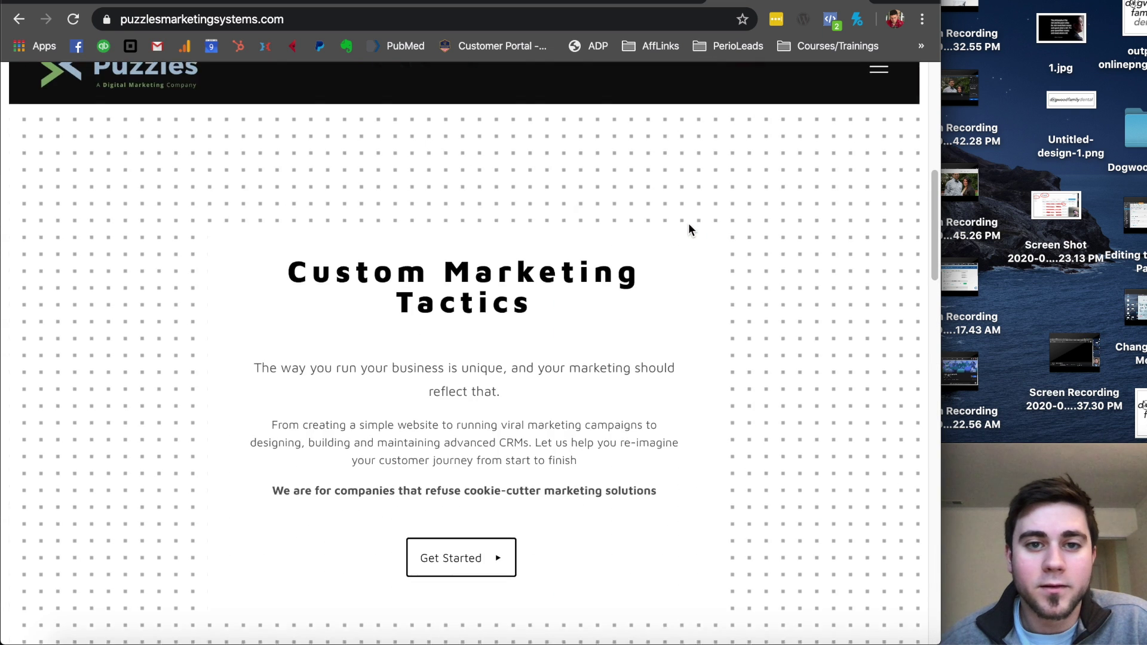
pyautogui.scroll(5, 689, 228)
pyautogui.click(879, 601)
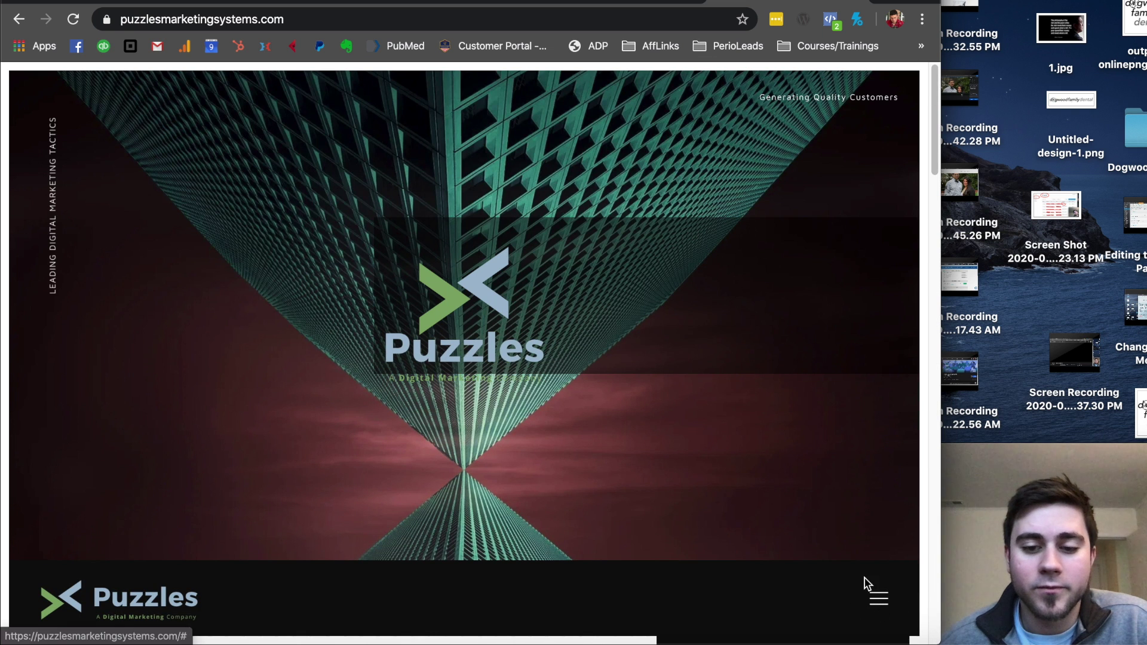
pyautogui.click(747, 521)
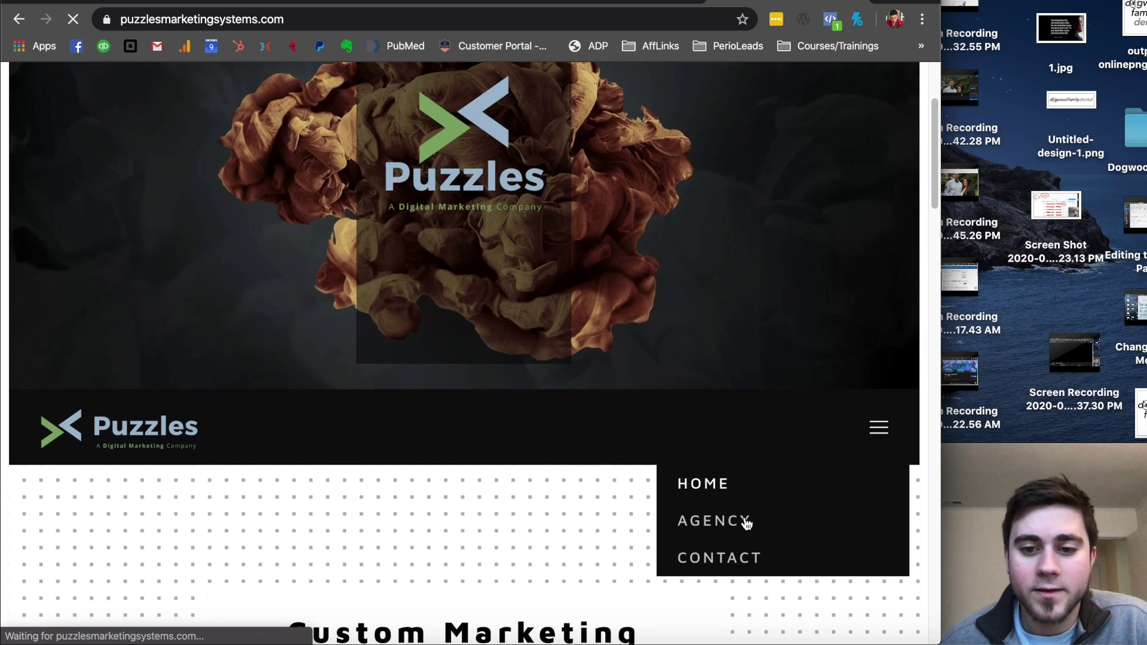
pyautogui.scroll(-10, 620, 390)
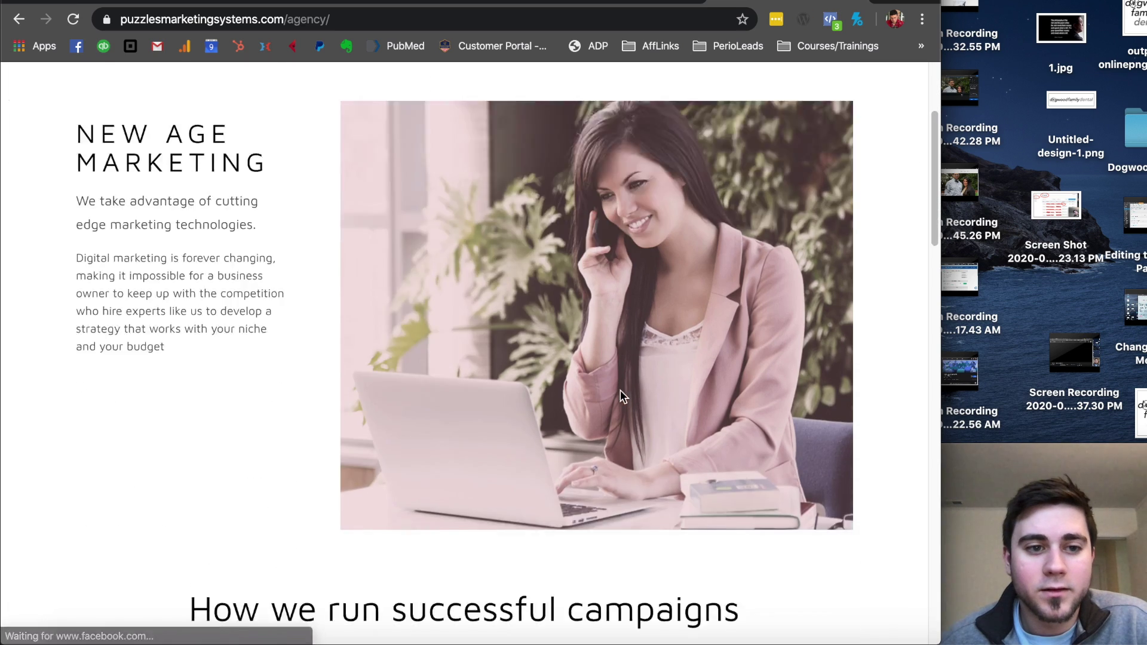
pyautogui.scroll(-7, 621, 390)
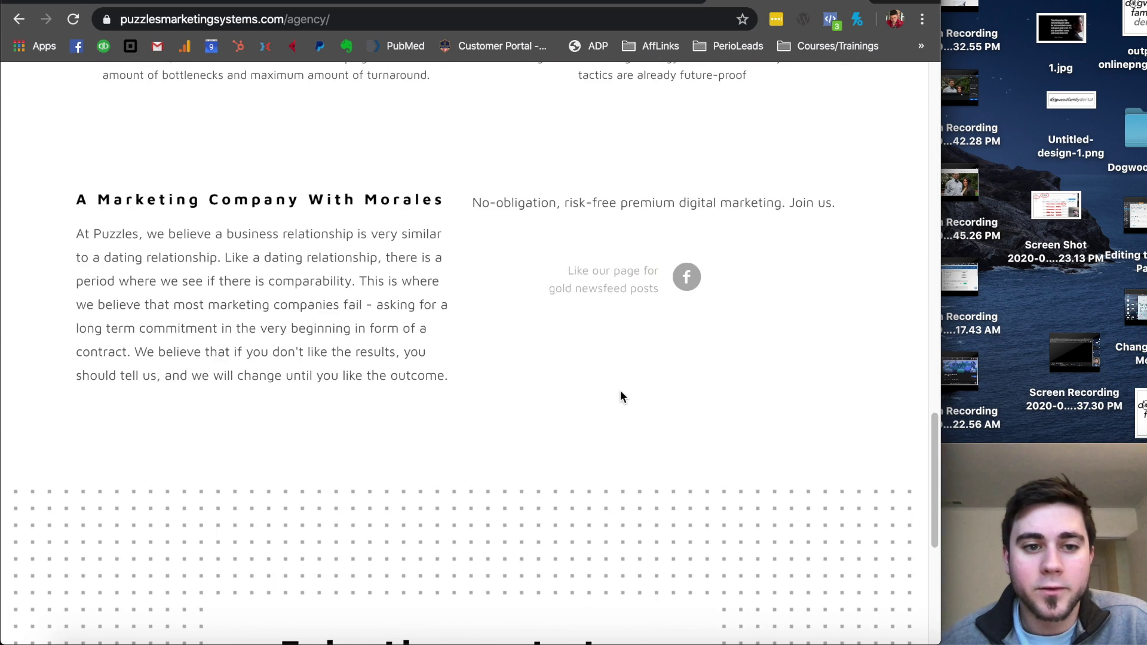
pyautogui.scroll(15, 619, 389)
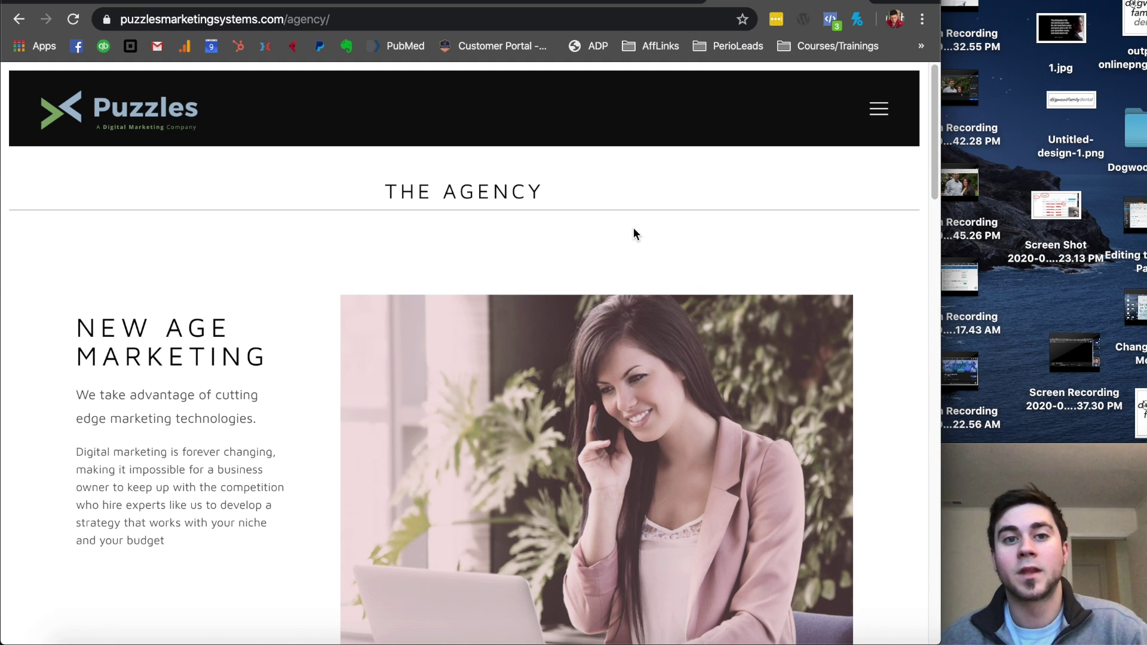
pyautogui.click(144, 1)
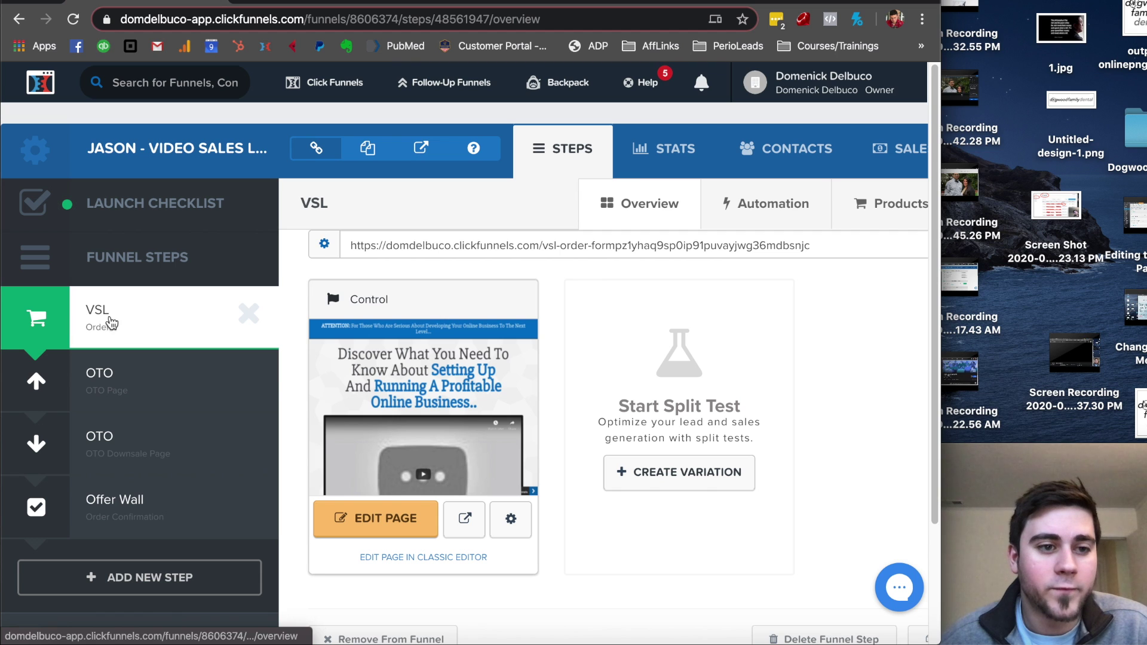
# - Open the VSL order page in the editor and select the word 'And' in its headline
pyautogui.click(385, 518)
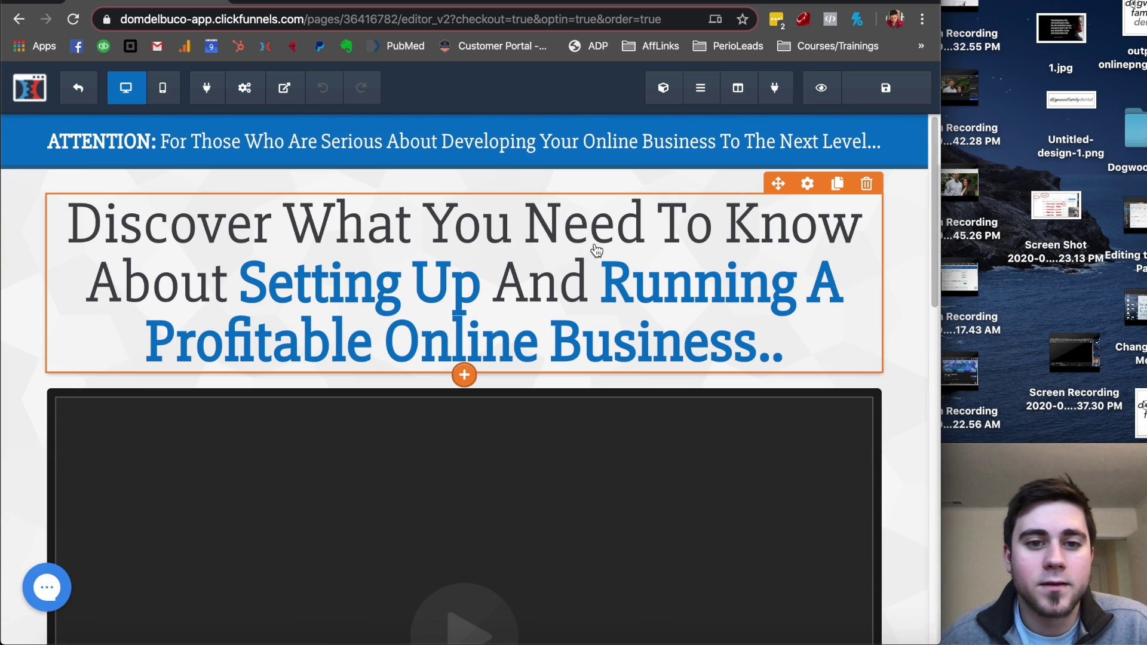
pyautogui.click(554, 275)
pyautogui.click(502, 272)
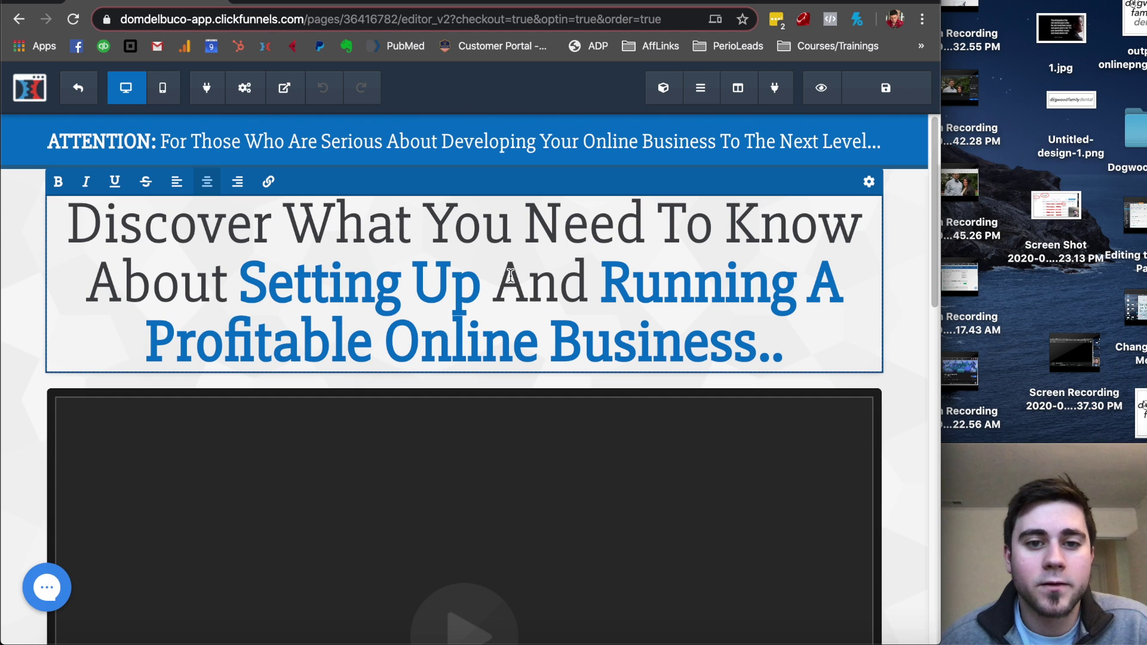
pyautogui.moveTo(509, 275); pyautogui.dragTo(580, 273)
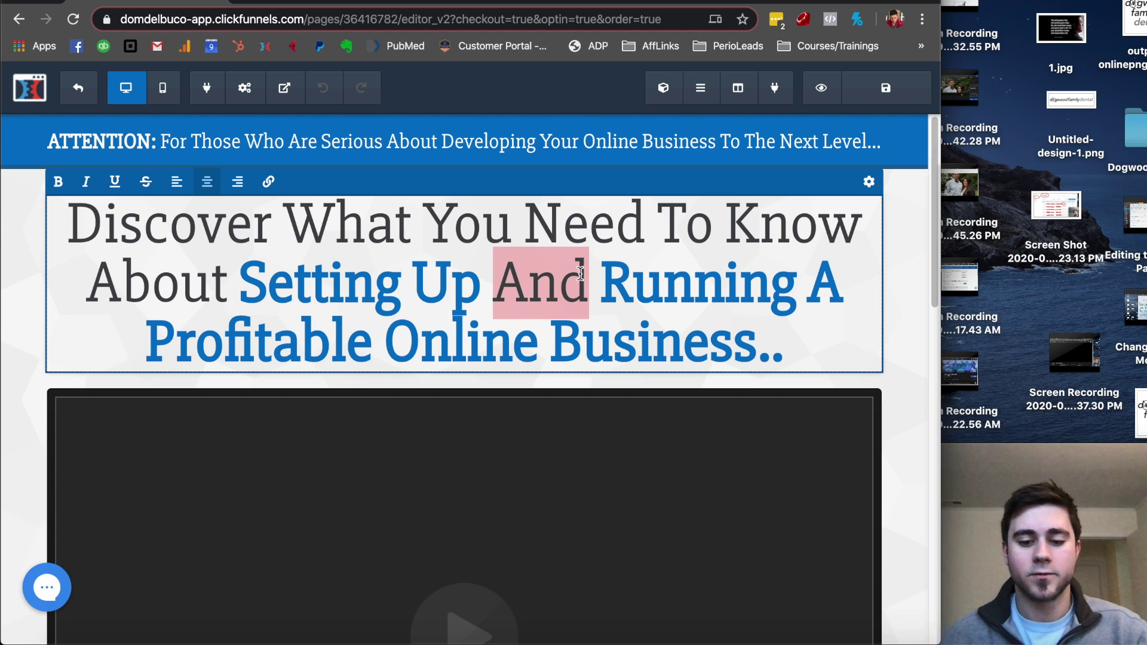
pyautogui.press('Right')
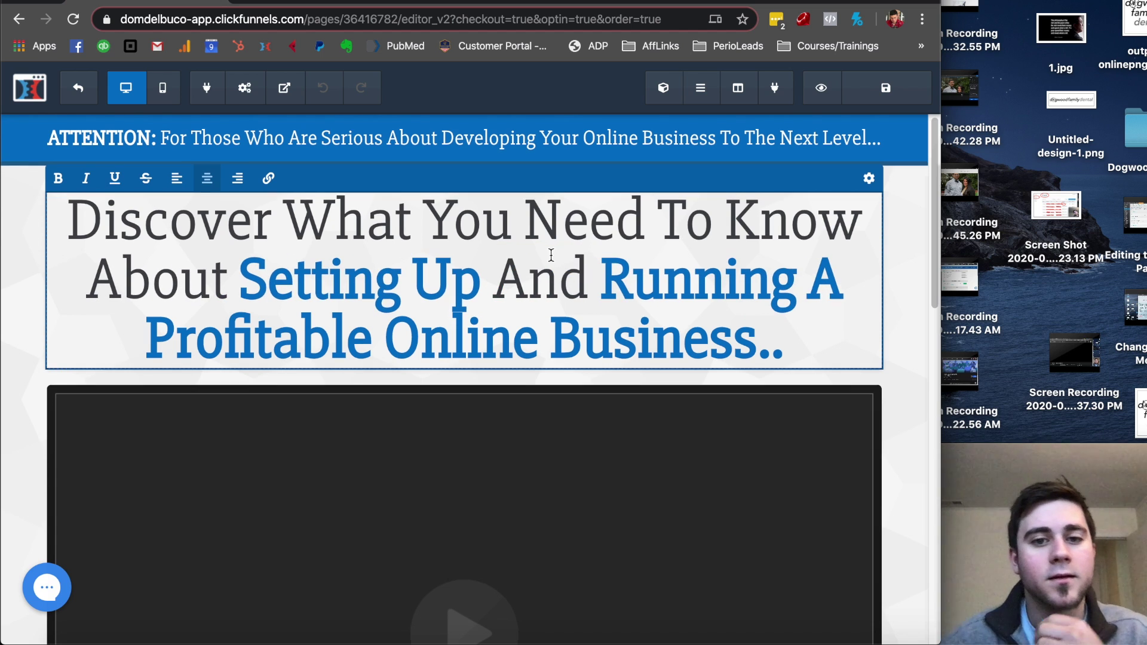
# - Stop editing the headline and scroll down to the empty video block
pyautogui.scroll(-1, 700, 214)
pyautogui.scroll(-2, 652, 273)
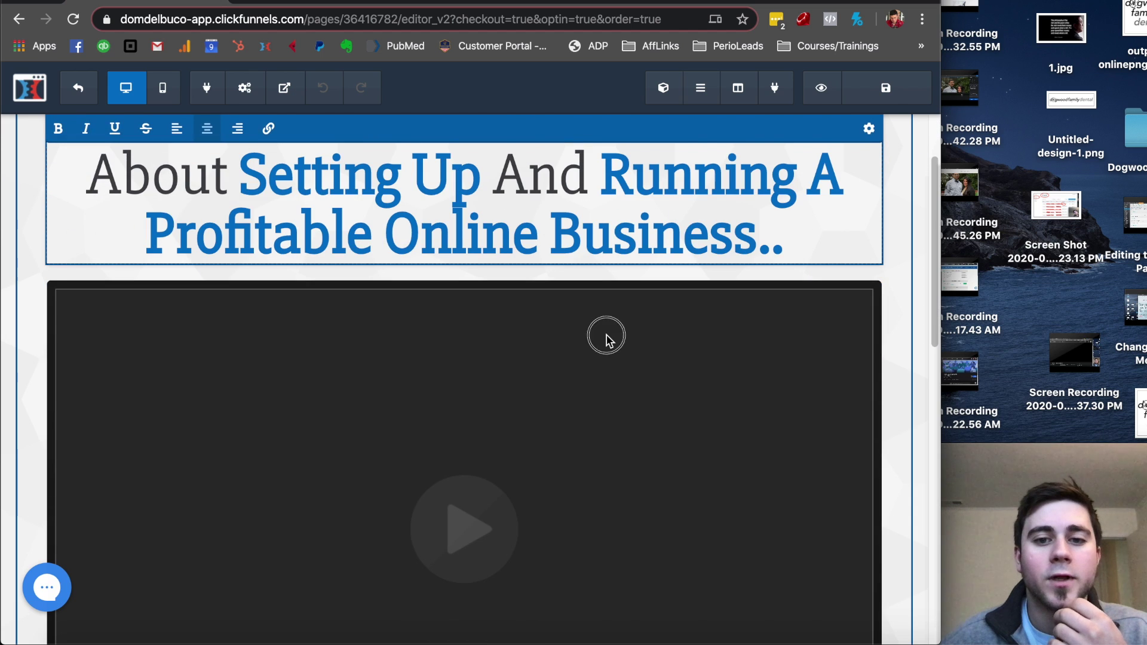
pyautogui.click(527, 360)
pyautogui.scroll(-4, 686, 309)
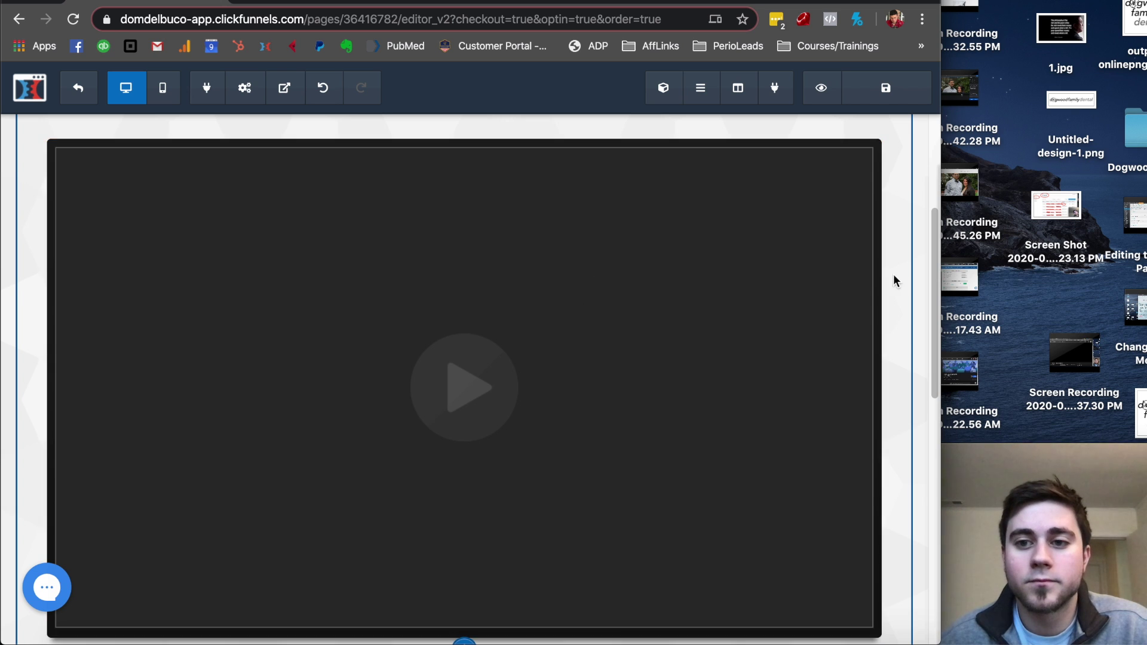
pyautogui.click(773, 292)
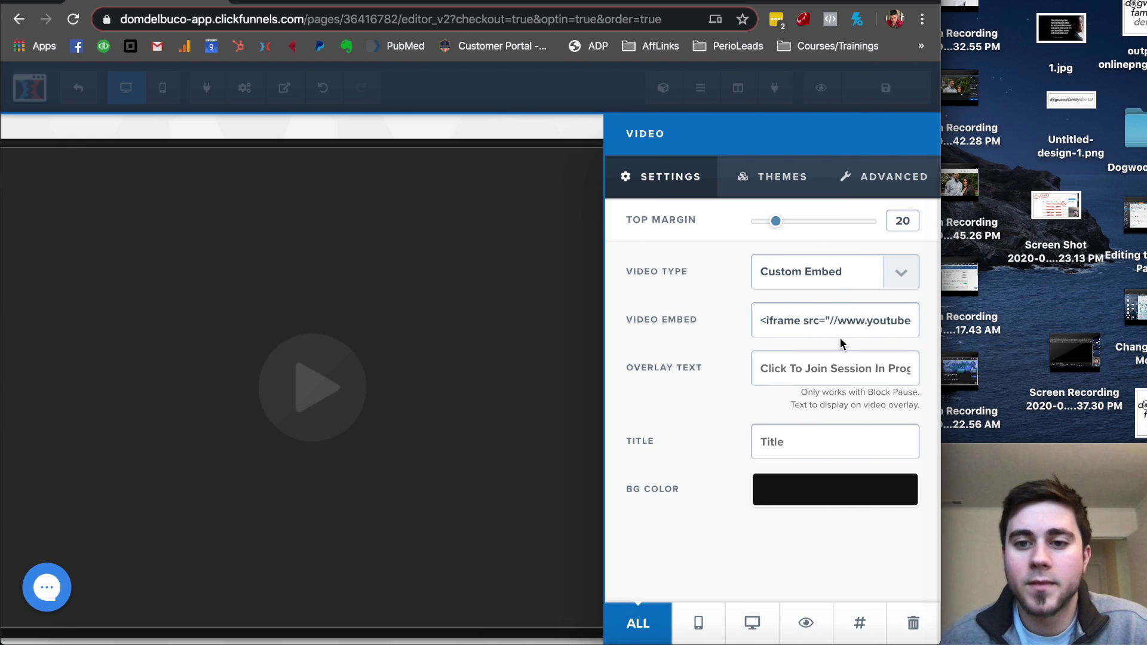
pyautogui.tripleClick(835, 318)
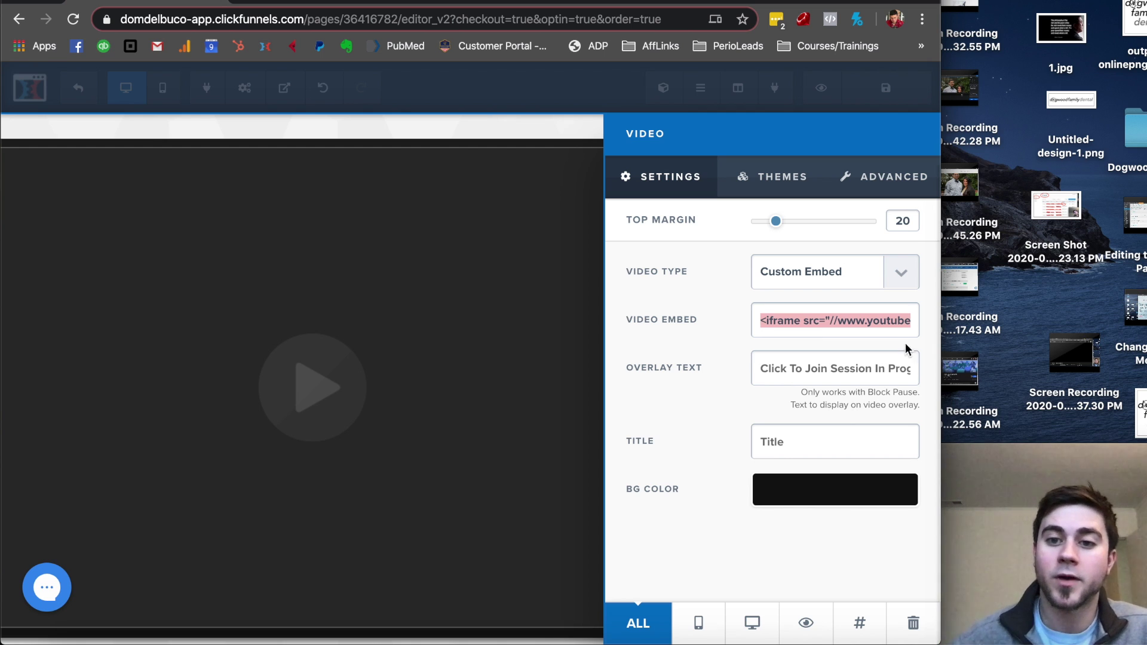
pyautogui.click(897, 274)
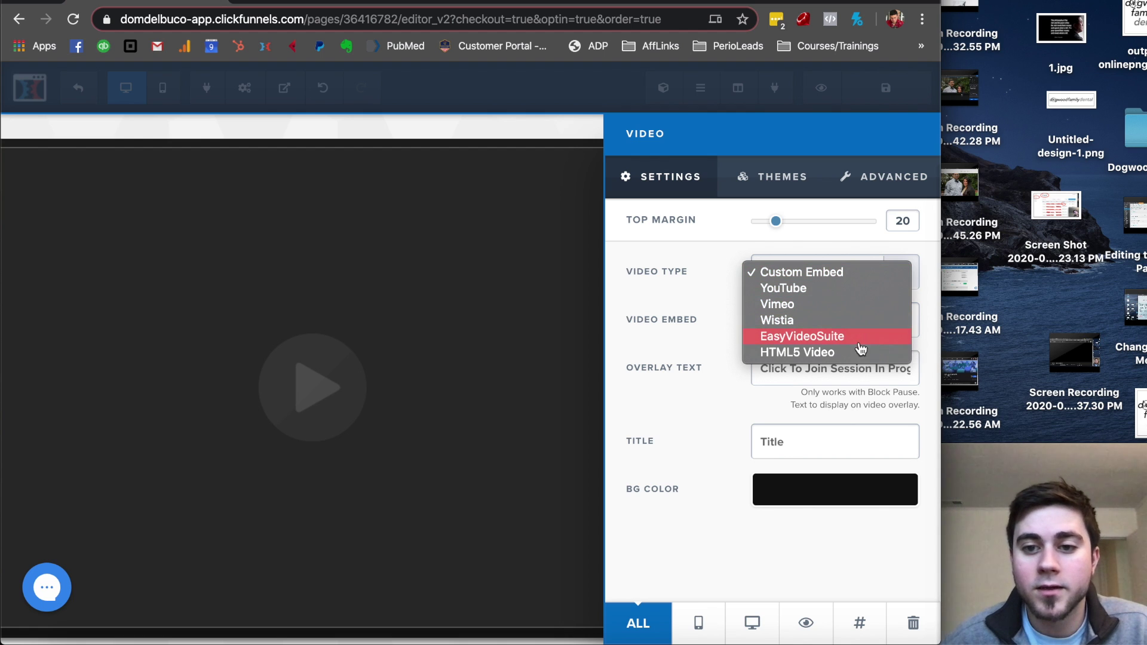
pyautogui.click(783, 352)
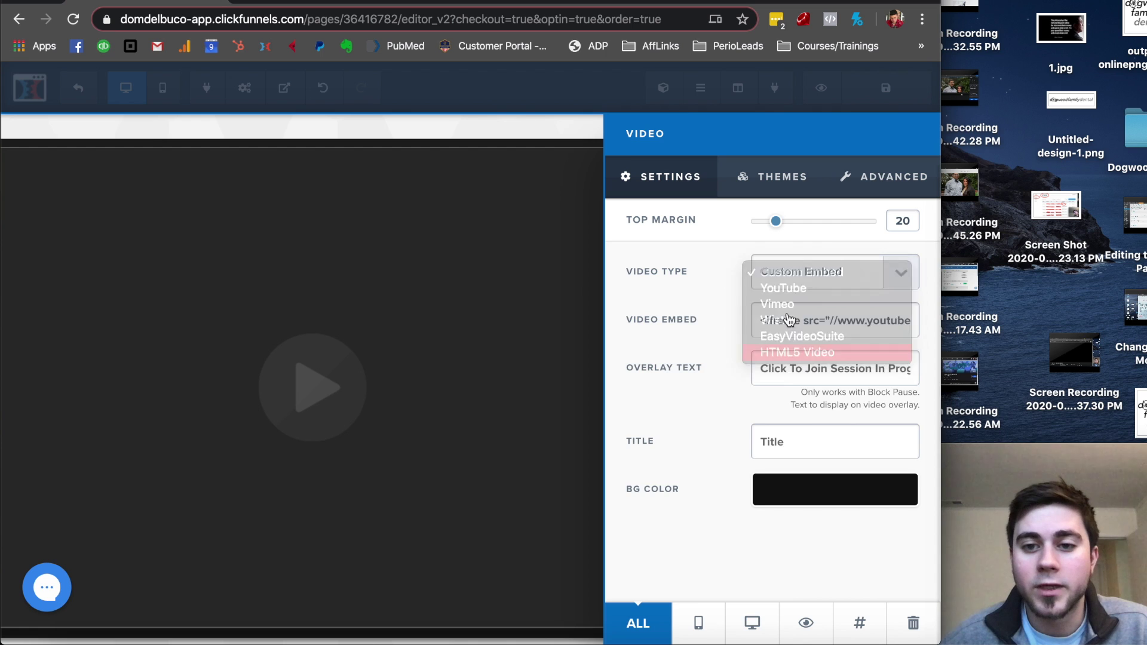
pyautogui.scroll(-1, 840, 322)
pyautogui.scroll(1, 837, 325)
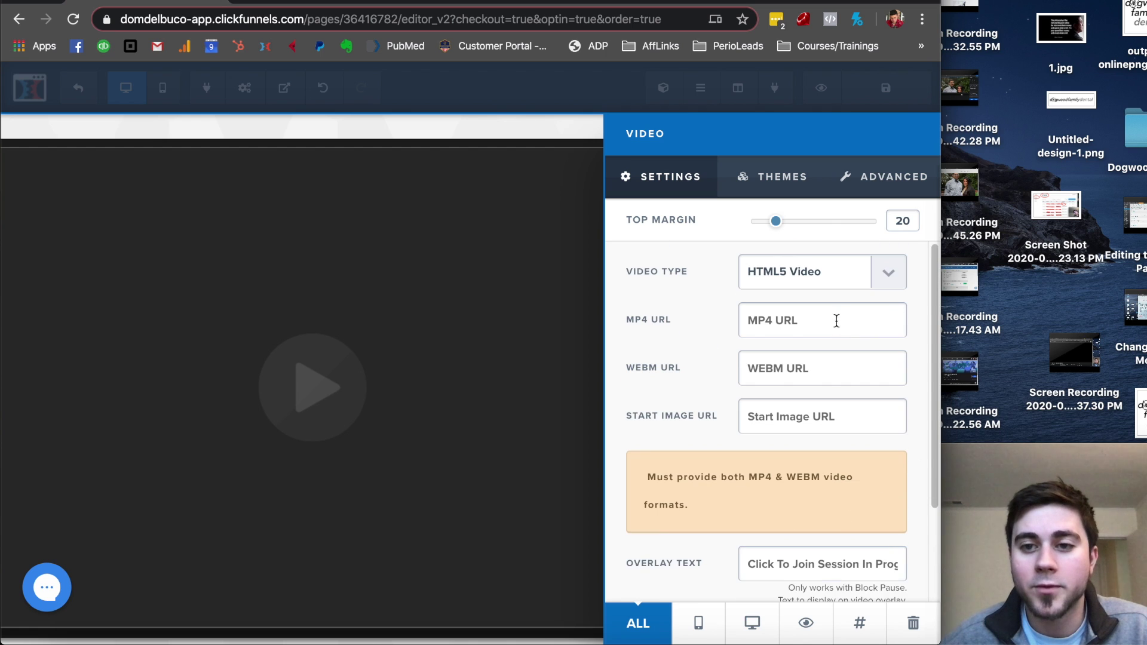
pyautogui.click(897, 277)
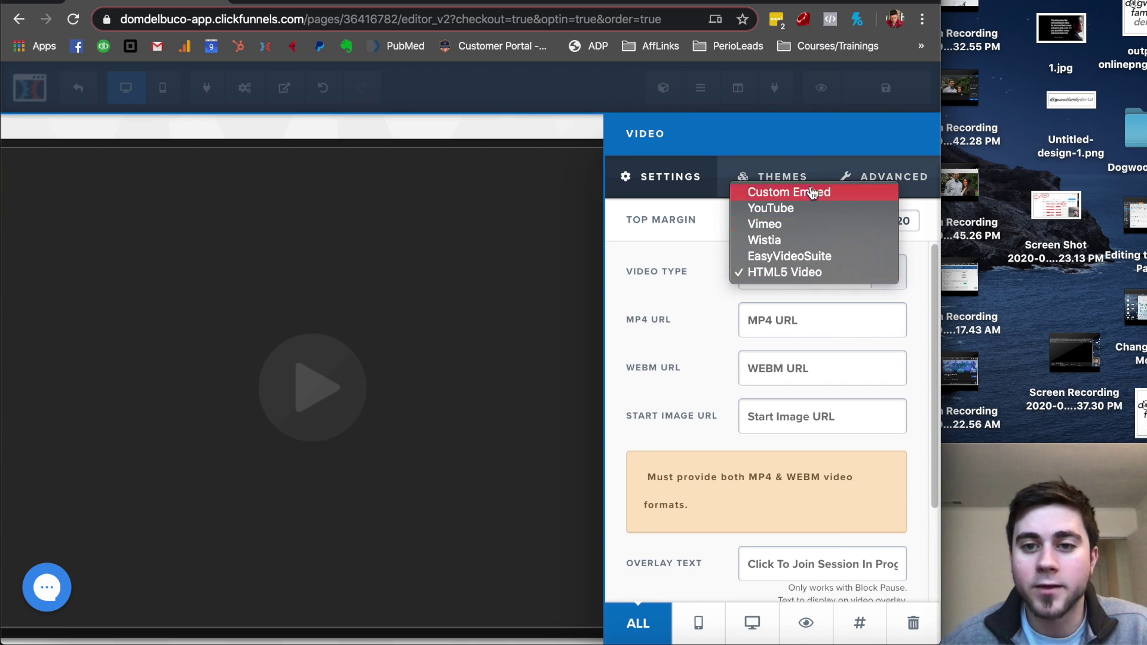
pyautogui.click(811, 189)
pyautogui.click(464, 305)
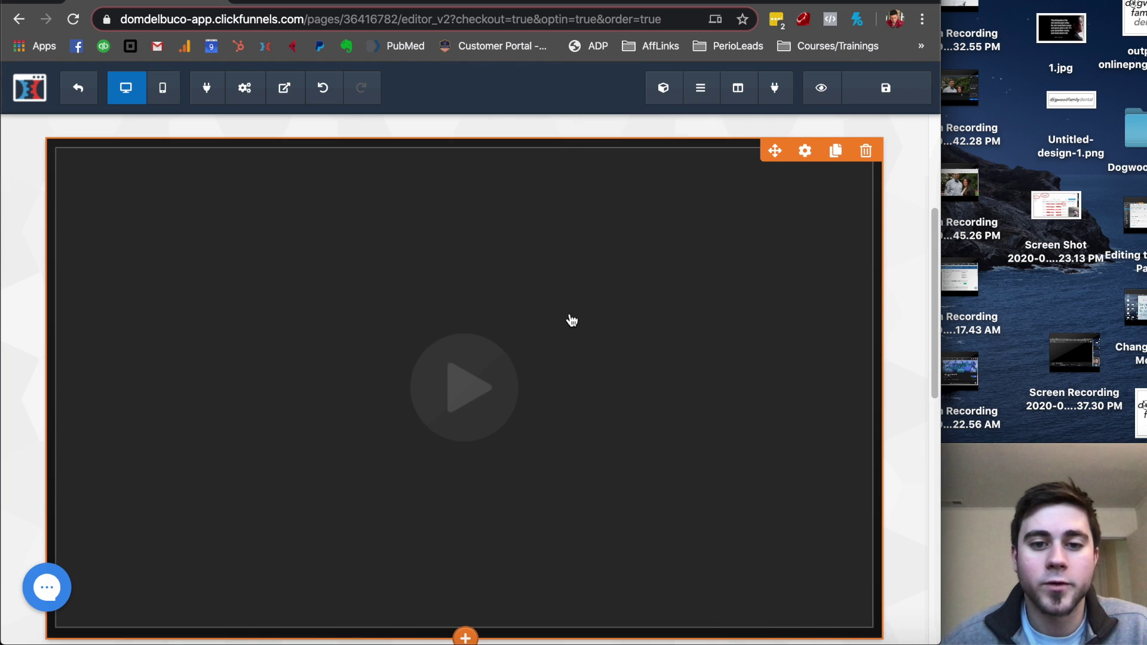
pyautogui.scroll(-10, 568, 321)
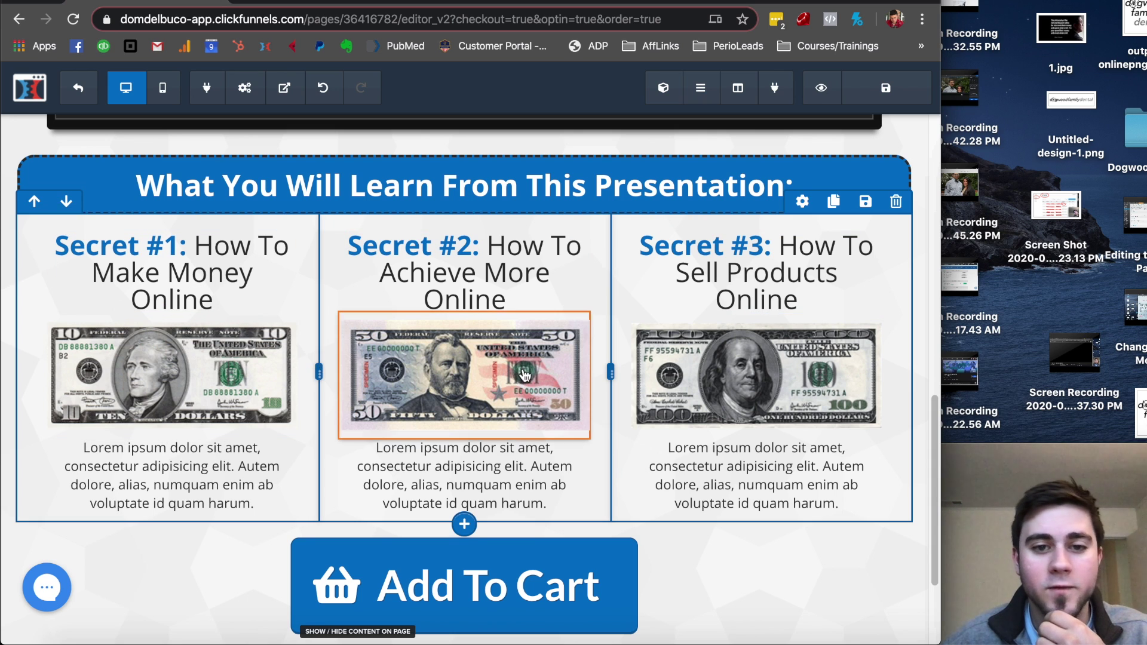
# - Set the Add To Cart button's action to Go To Next Step In Funnel, then leave the editor
pyautogui.scroll(-2, 582, 391)
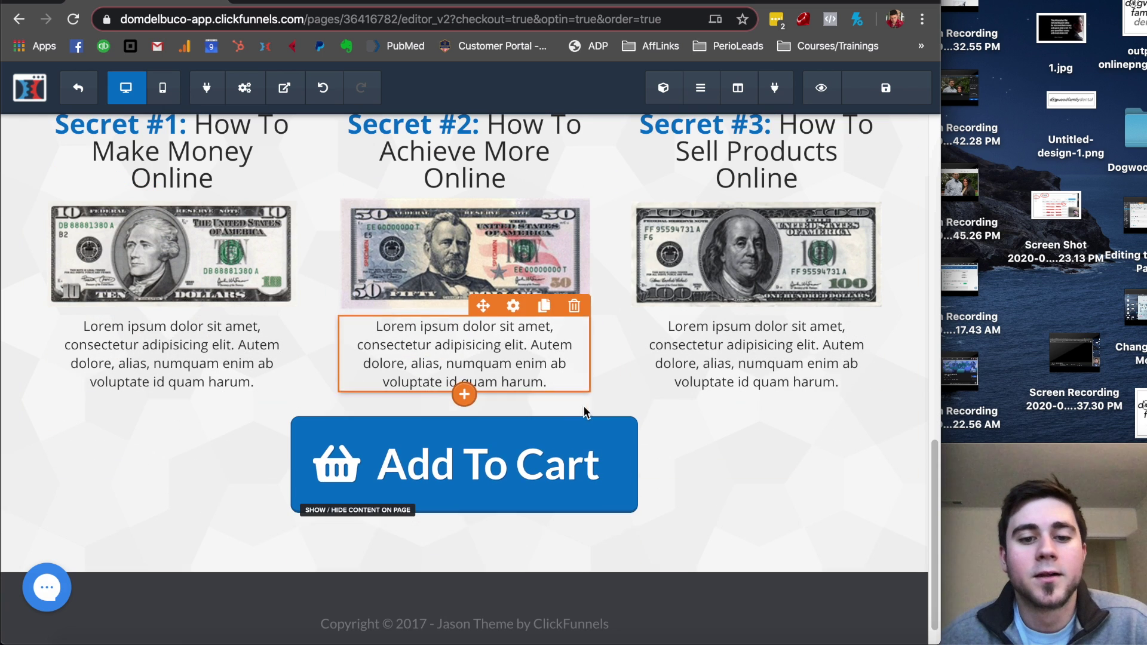
pyautogui.click(501, 454)
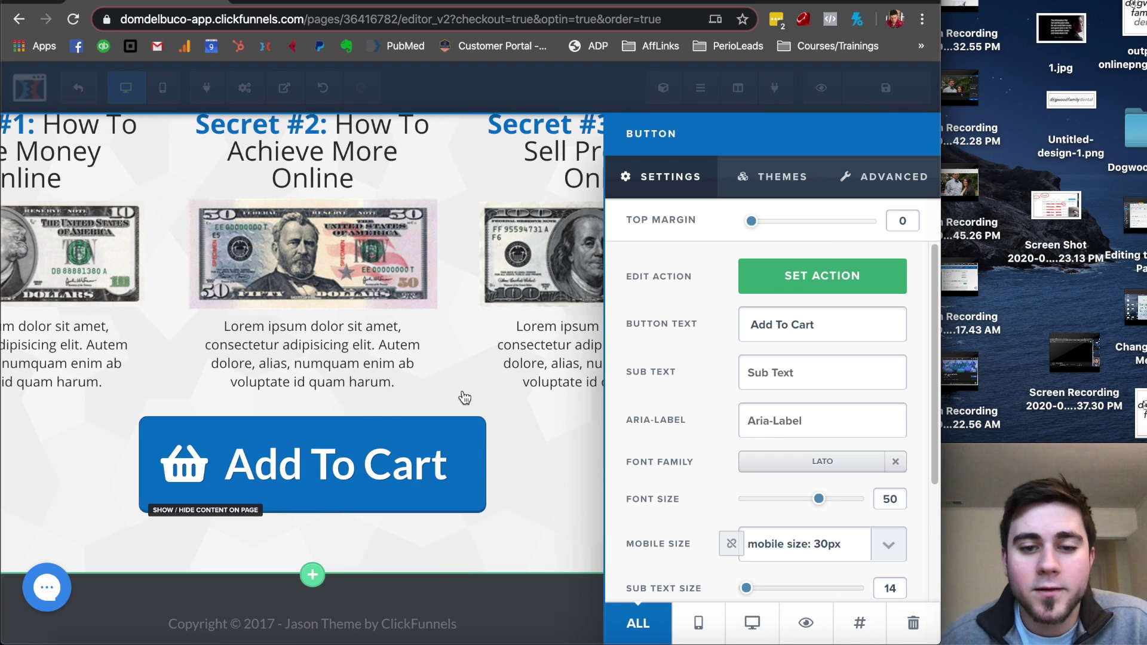
pyautogui.click(422, 472)
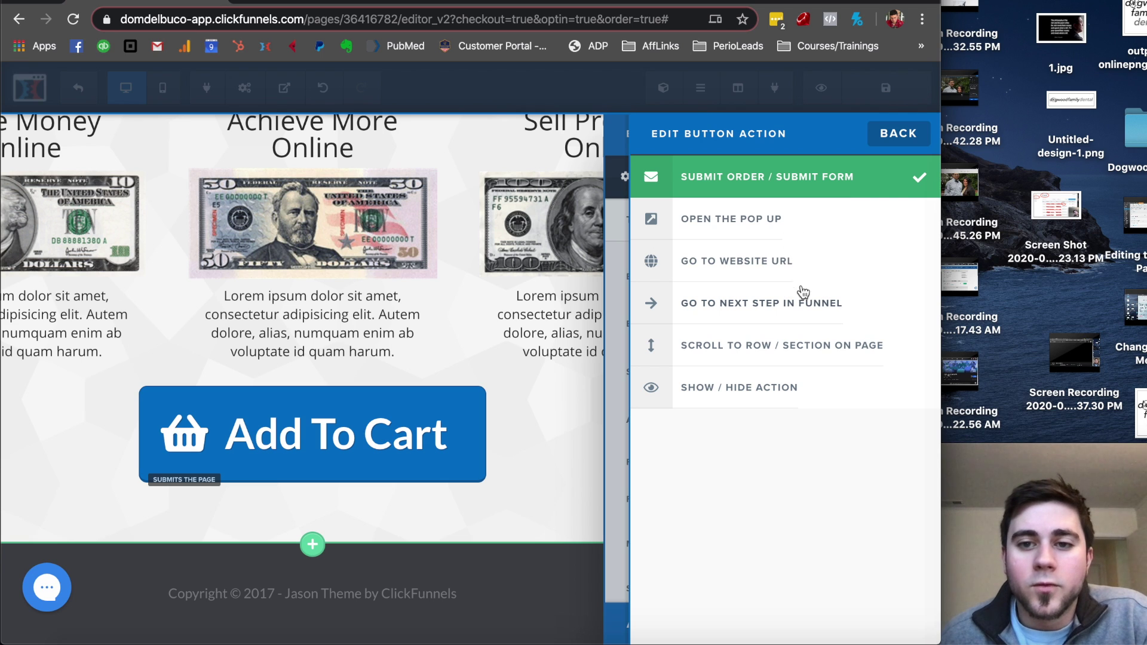
pyautogui.click(807, 316)
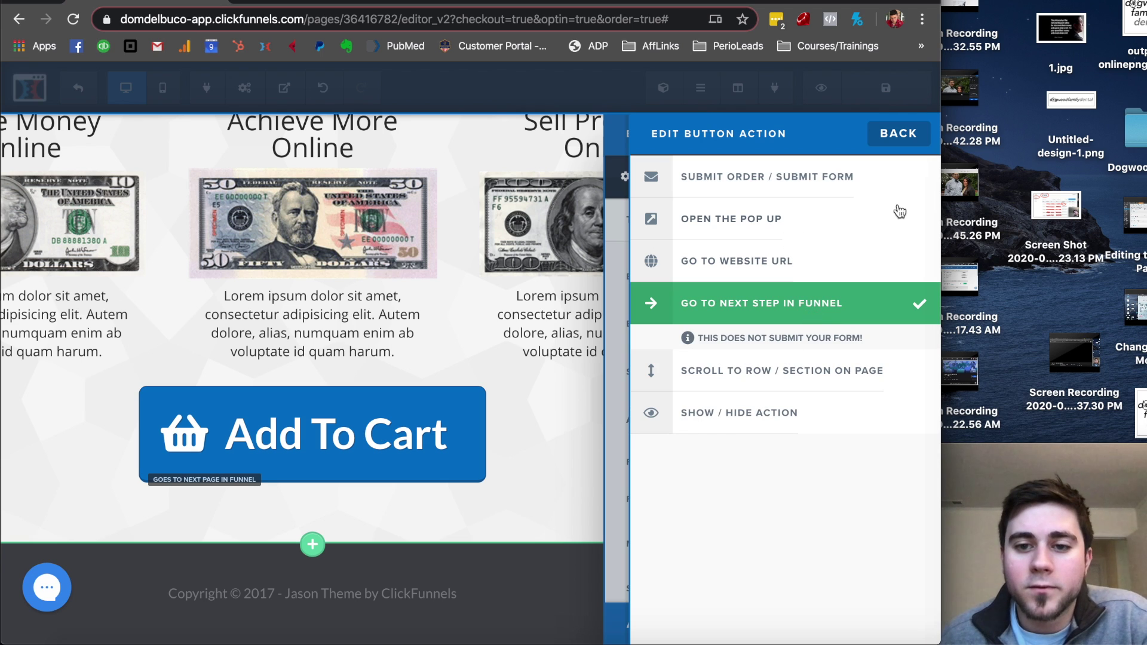
pyautogui.click(899, 132)
pyautogui.click(248, 178)
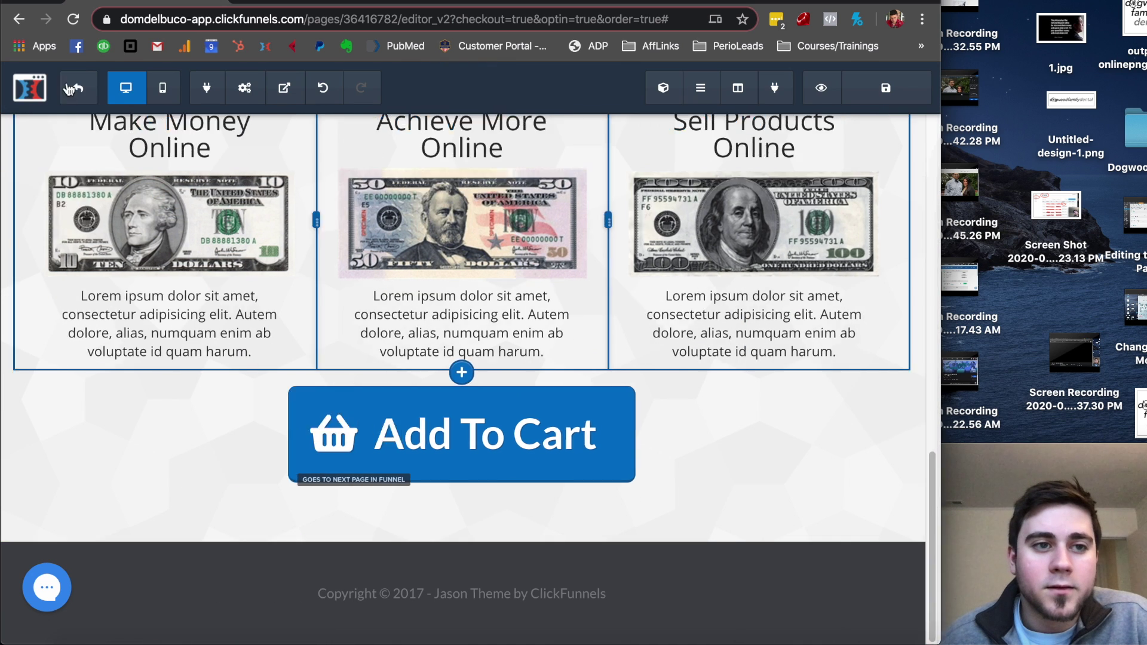
pyautogui.click(94, 87)
# - Confirm leaving the editor and open the OTO upsell page for editing
pyautogui.click(755, 204)
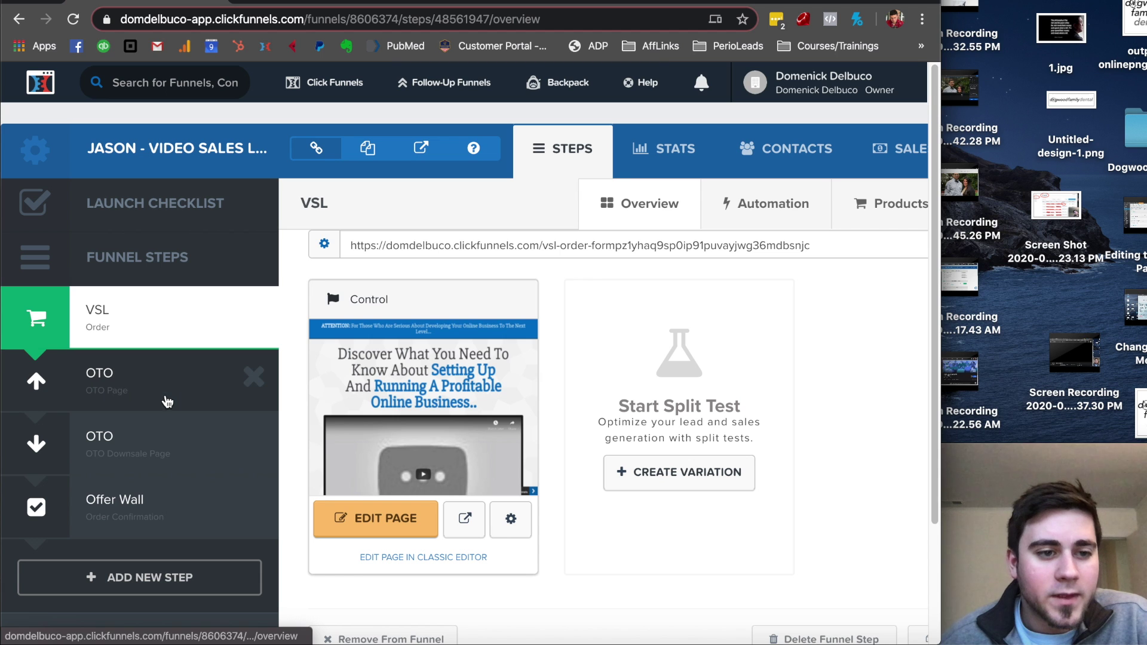
pyautogui.click(112, 382)
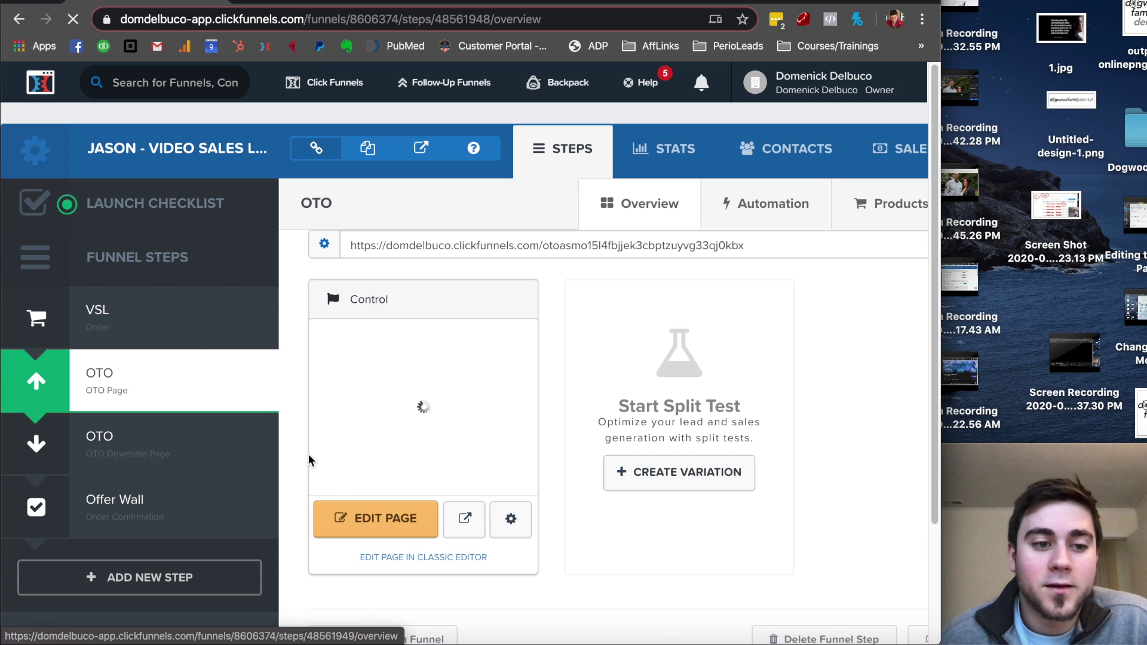
pyautogui.click(390, 521)
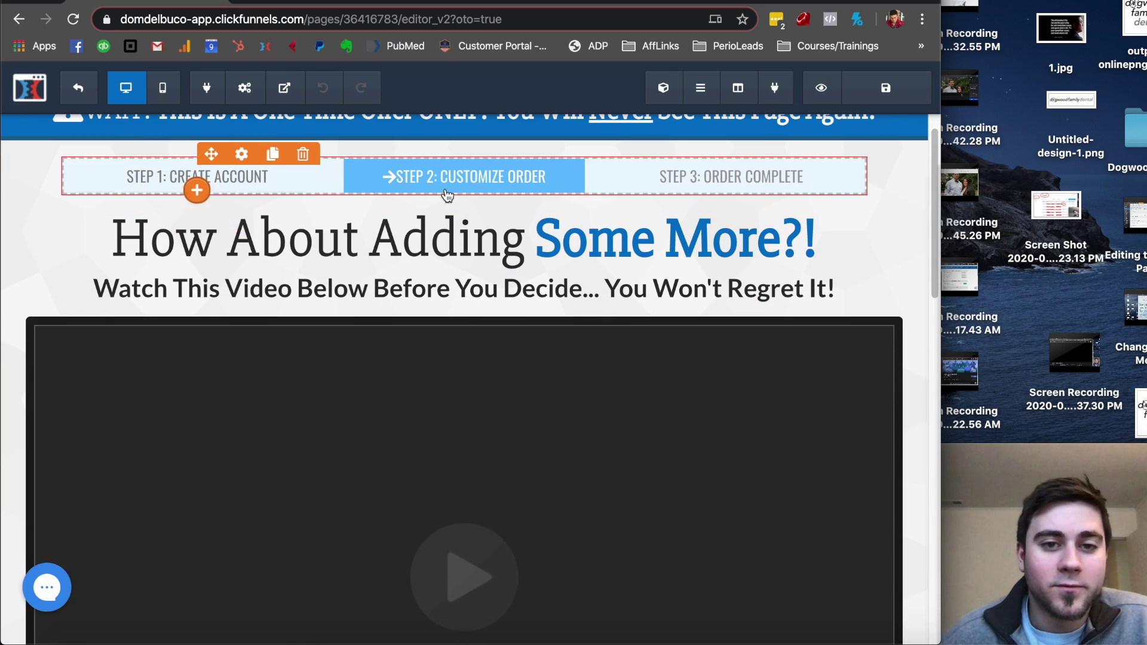
# - Scroll through the OTO page, exit the editor, and select the OTO Downsale step
pyautogui.scroll(-10, 492, 181)
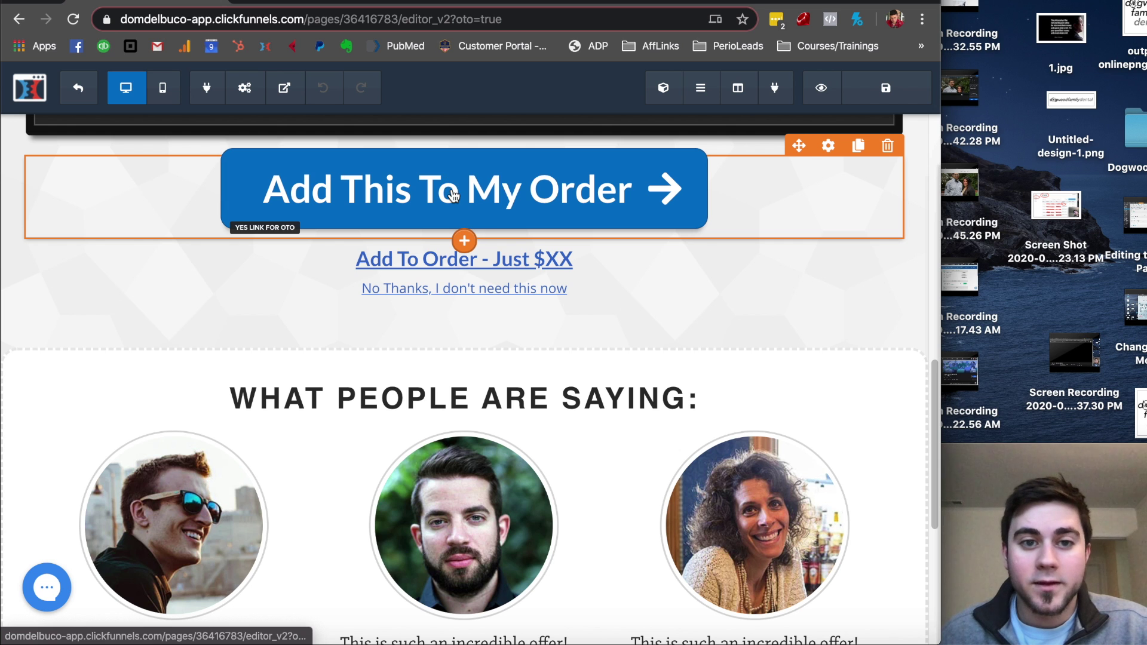
pyautogui.scroll(2, 454, 194)
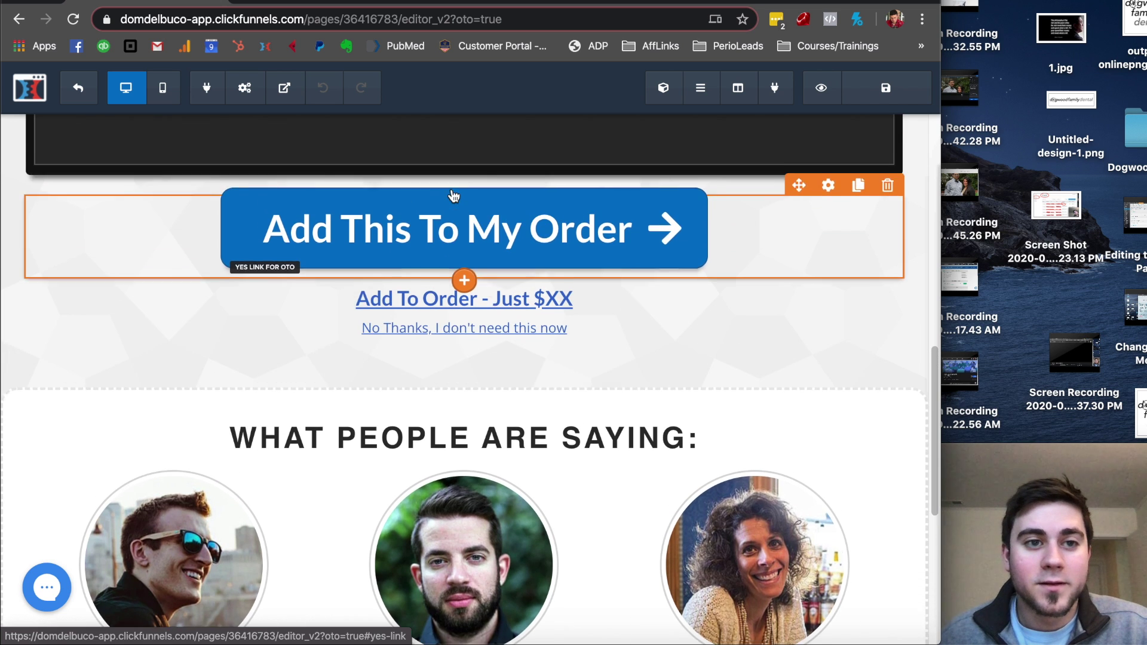
pyautogui.scroll(2, 452, 195)
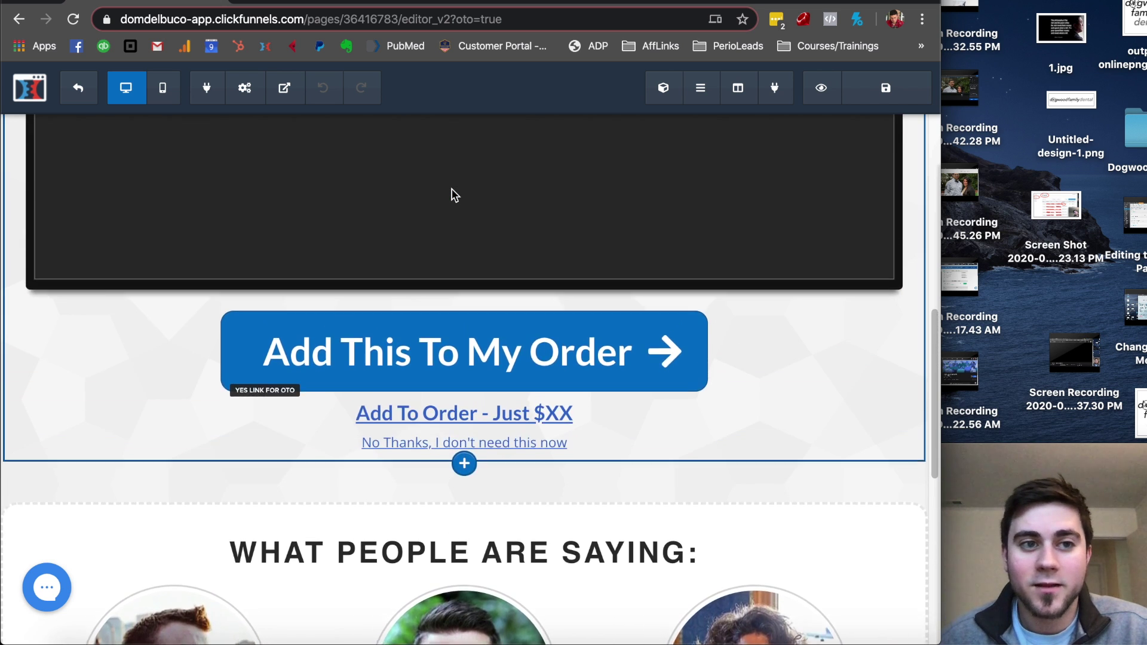
pyautogui.click(90, 91)
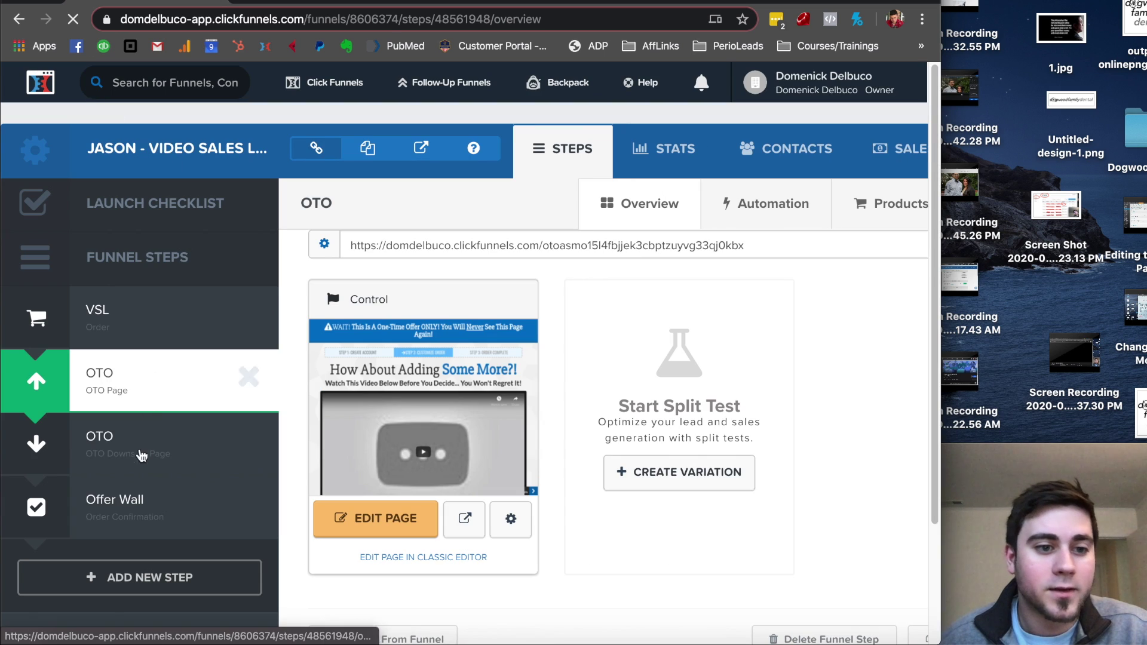
pyautogui.click(204, 464)
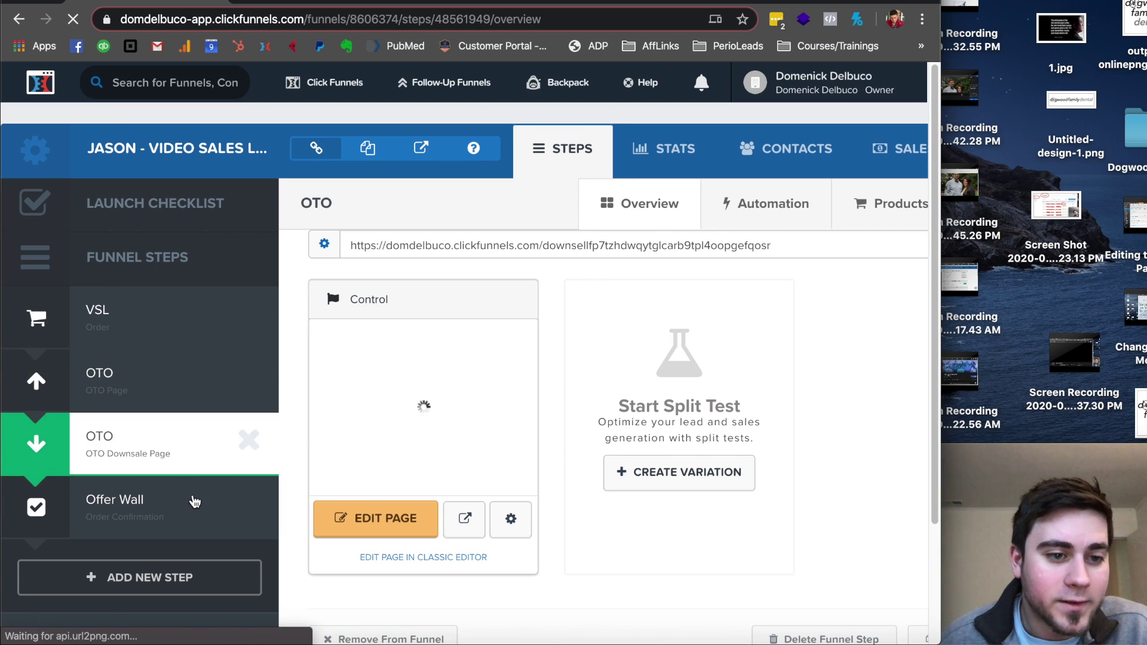
# - Review the downsale page in the editor, select its WAIT! banner headline, then exit
pyautogui.click(355, 518)
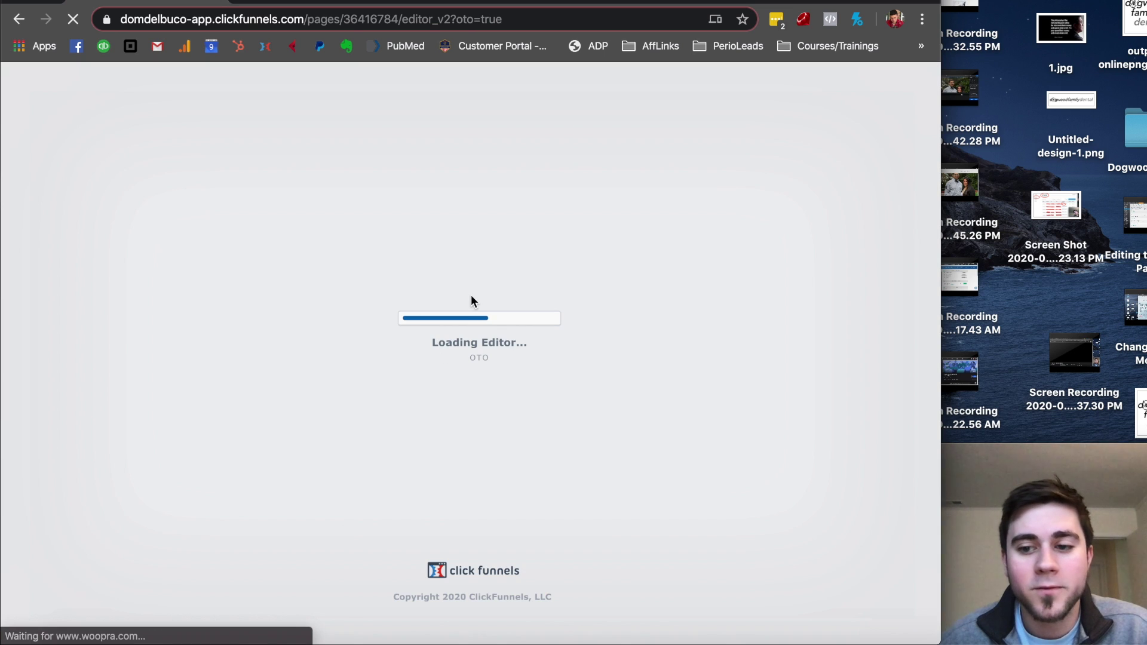
pyautogui.scroll(-3, 472, 302)
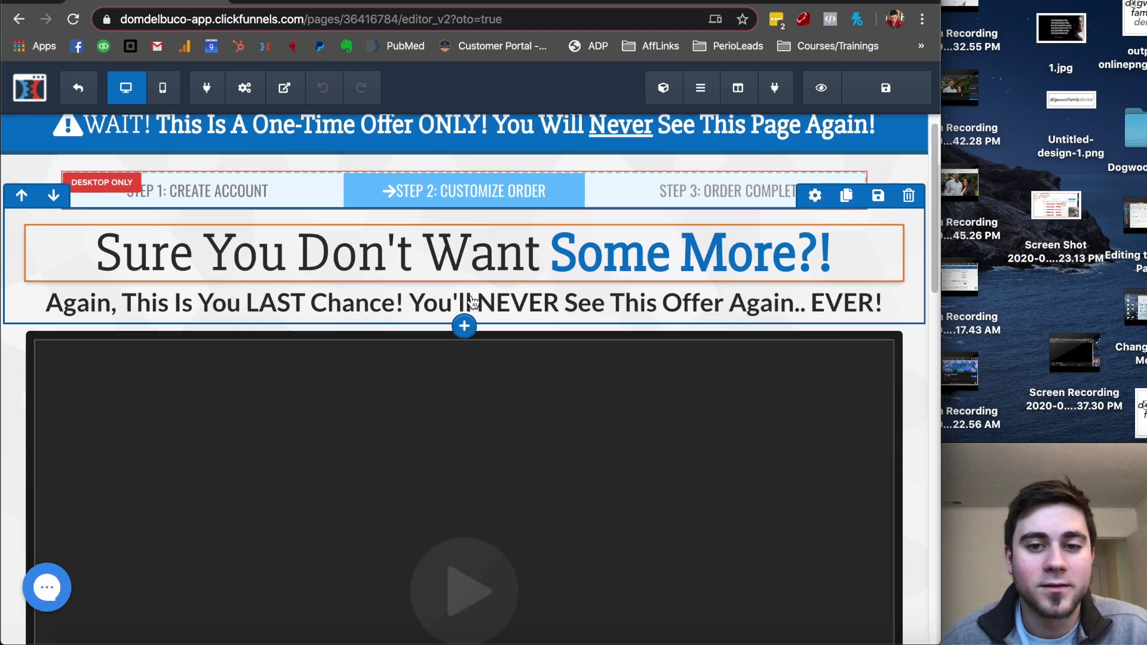
pyautogui.scroll(-15, 426, 267)
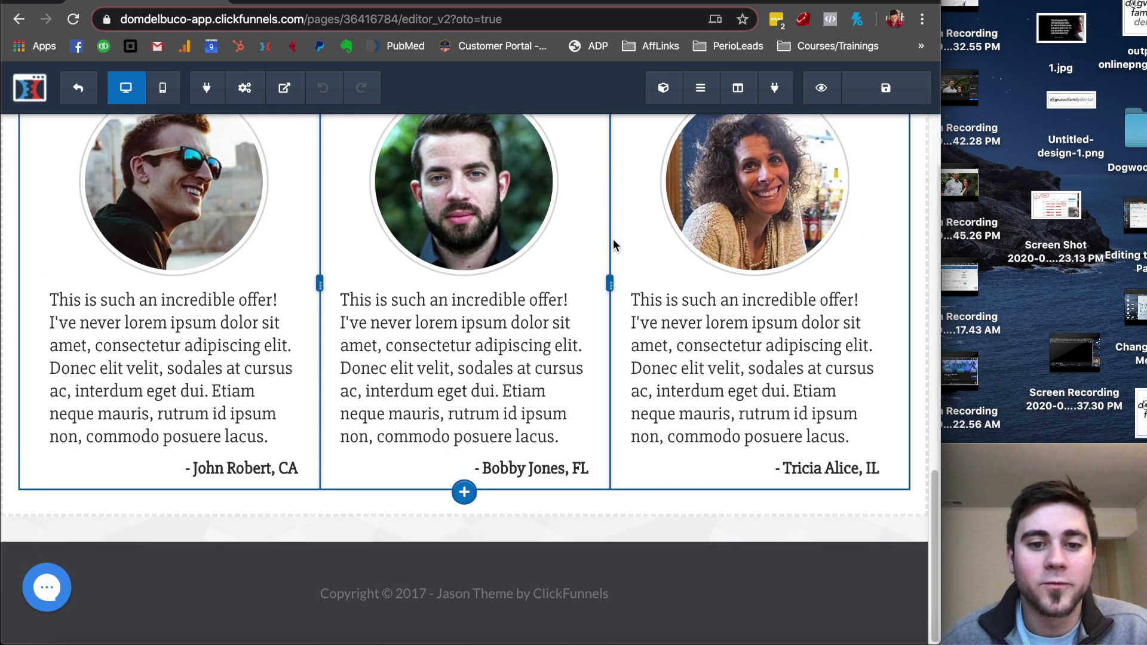
pyautogui.scroll(12, 613, 238)
pyautogui.scroll(7, 613, 239)
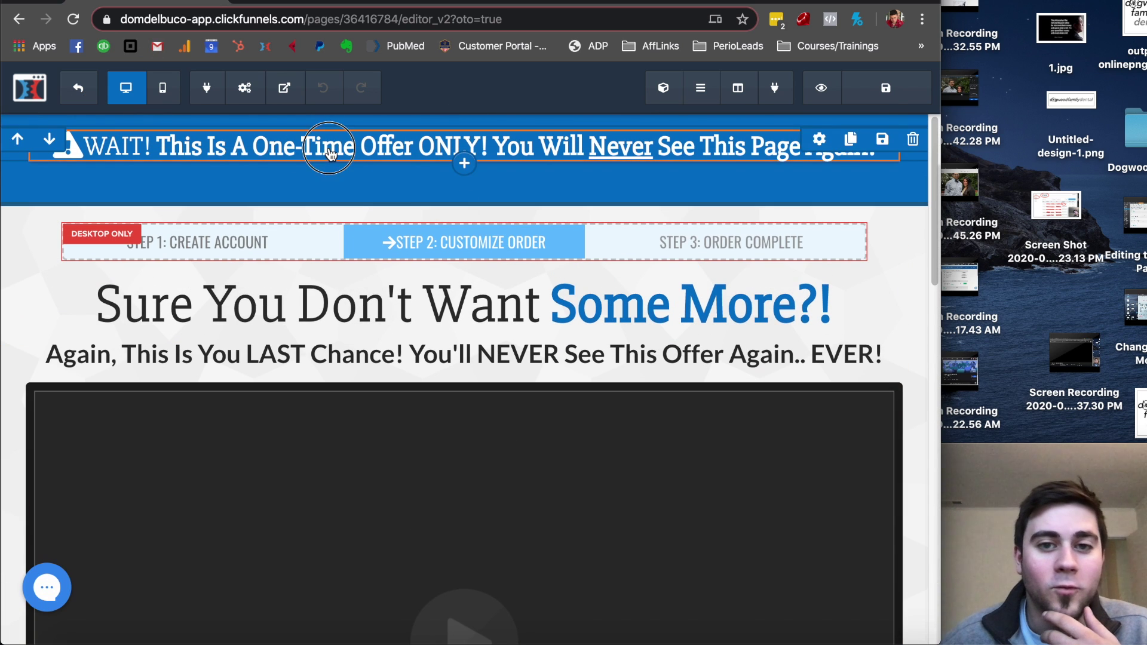
pyautogui.click(528, 146)
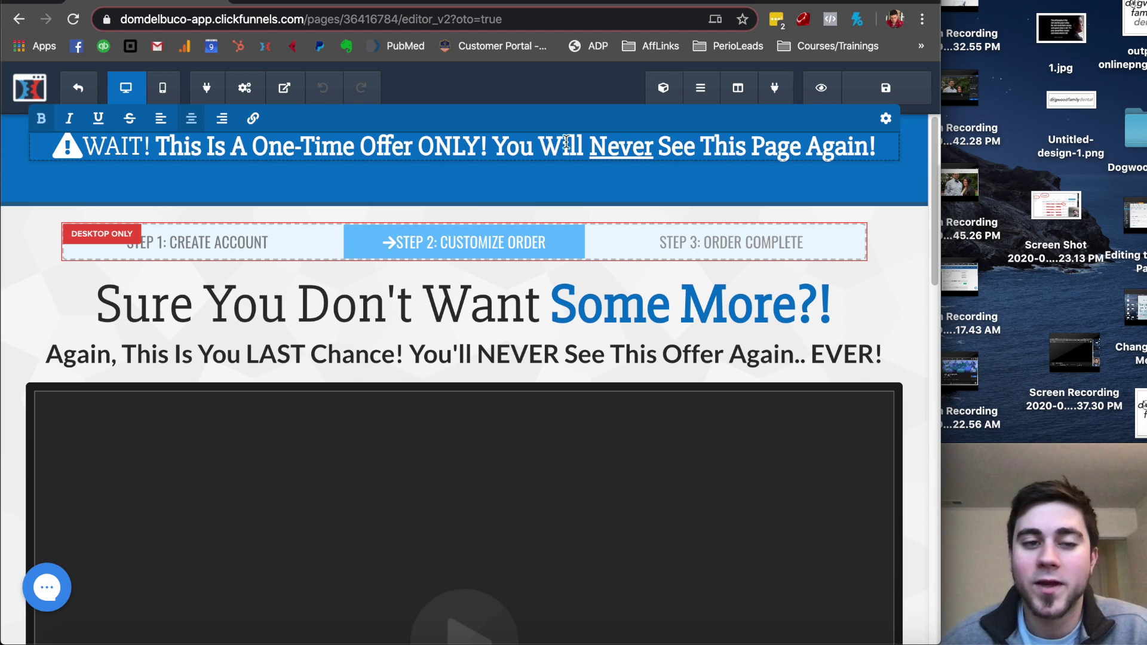
pyautogui.click(98, 89)
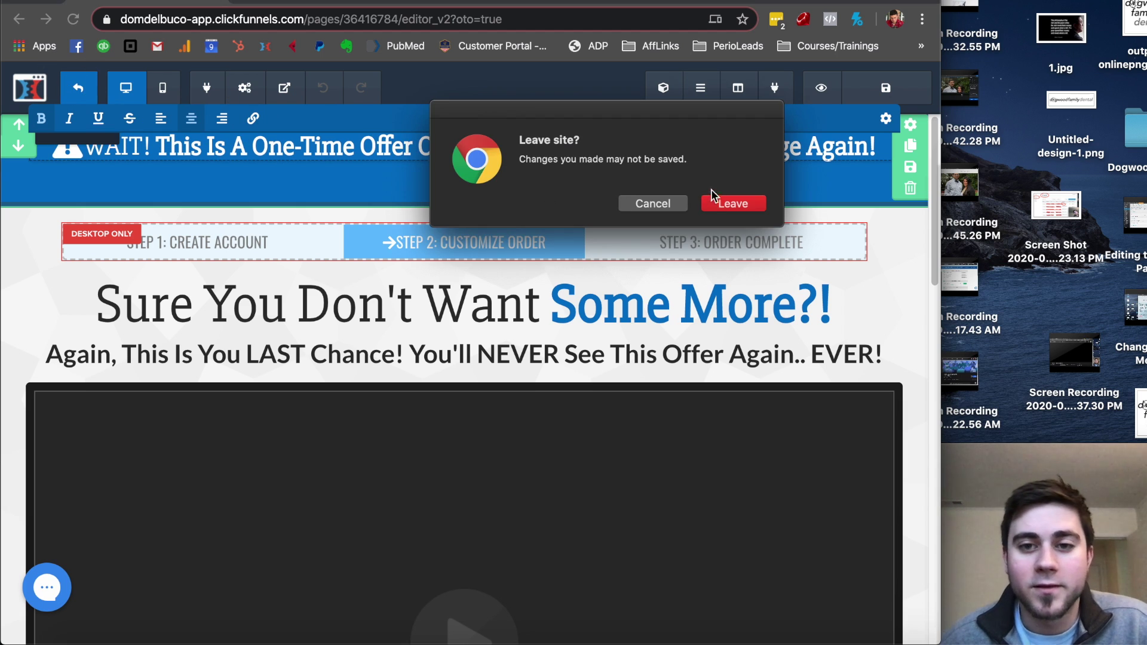
# - Leave the editor without saving and open the Offer Wall page for editing
pyautogui.click(734, 204)
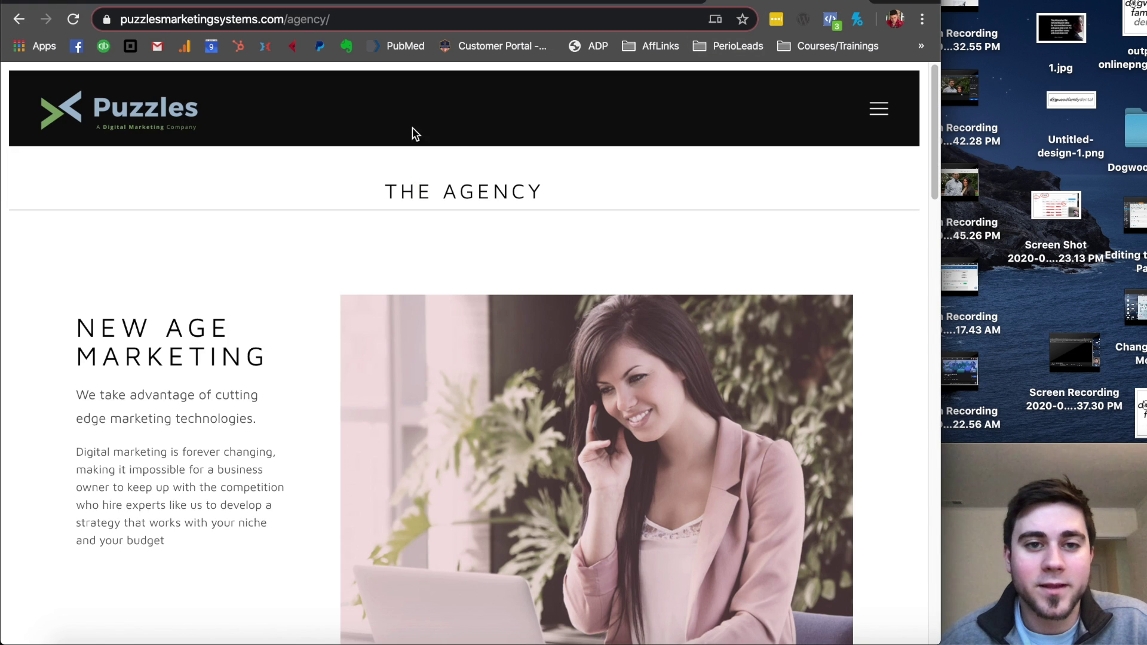
pyautogui.click(179, 110)
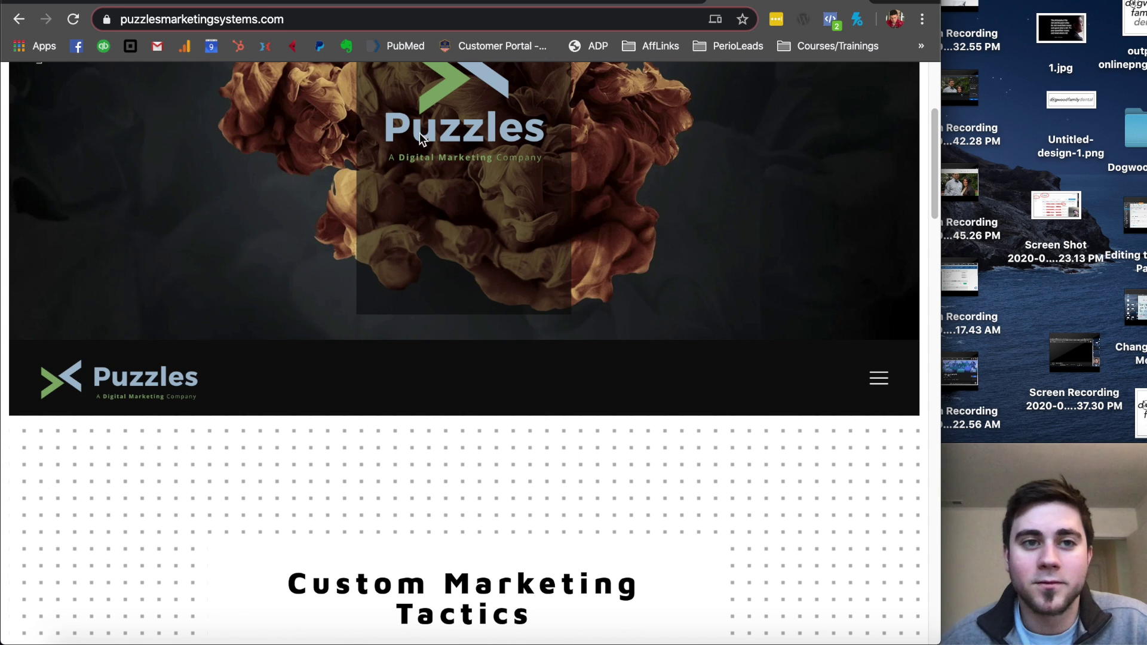
pyautogui.click(286, 3)
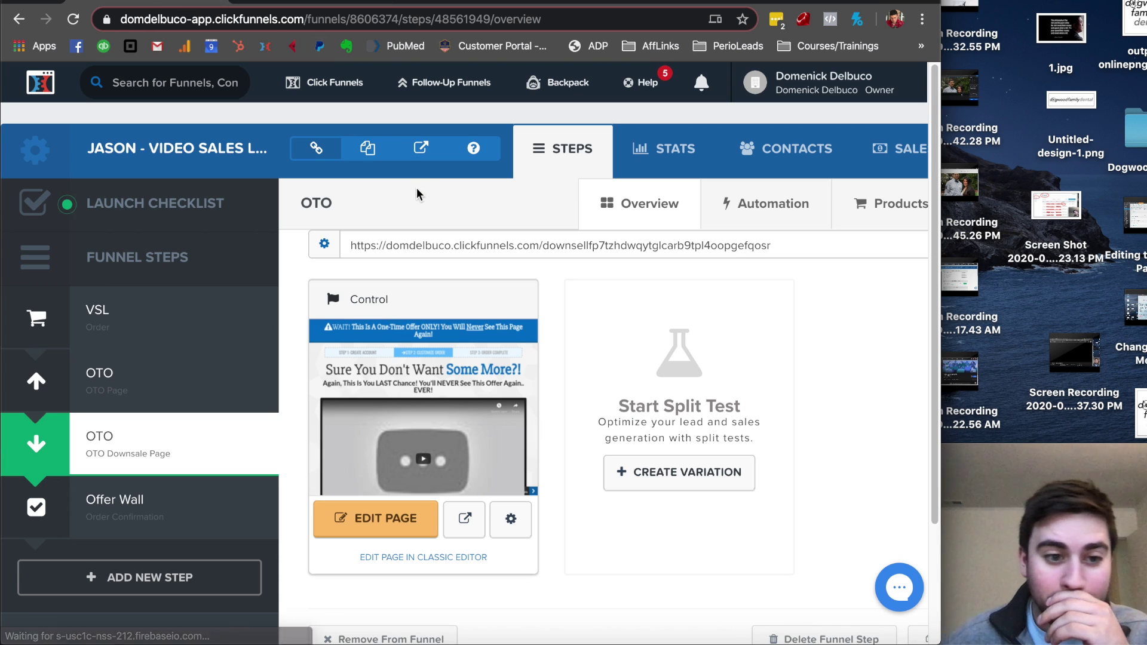
pyautogui.click(195, 506)
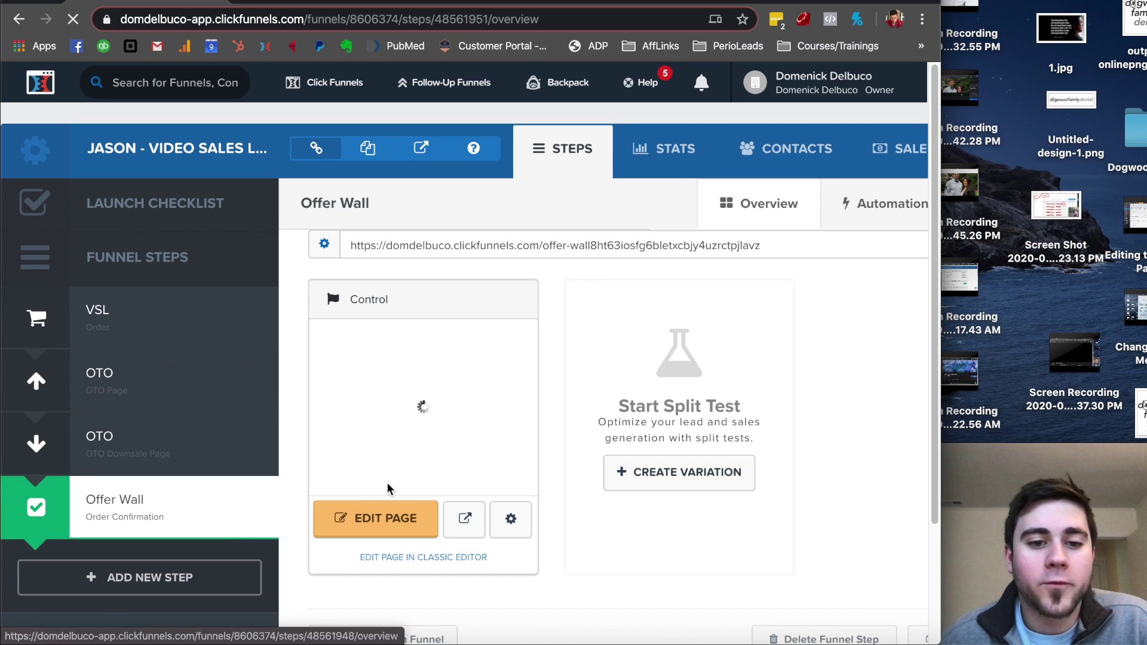
pyautogui.click(380, 519)
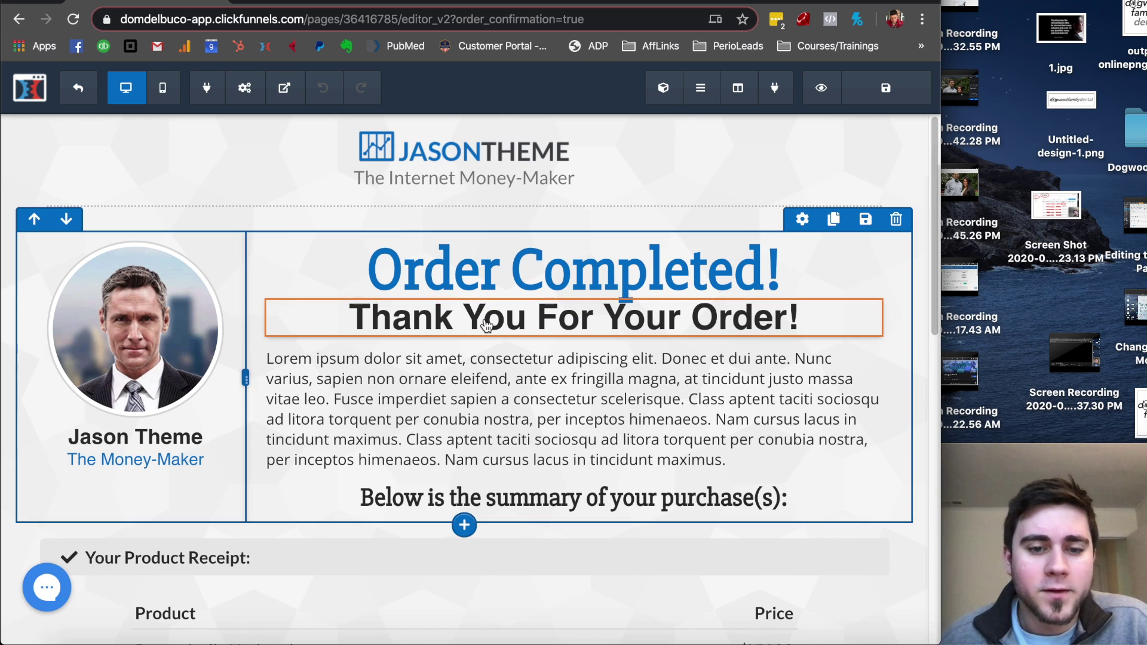
pyautogui.scroll(-4, 498, 309)
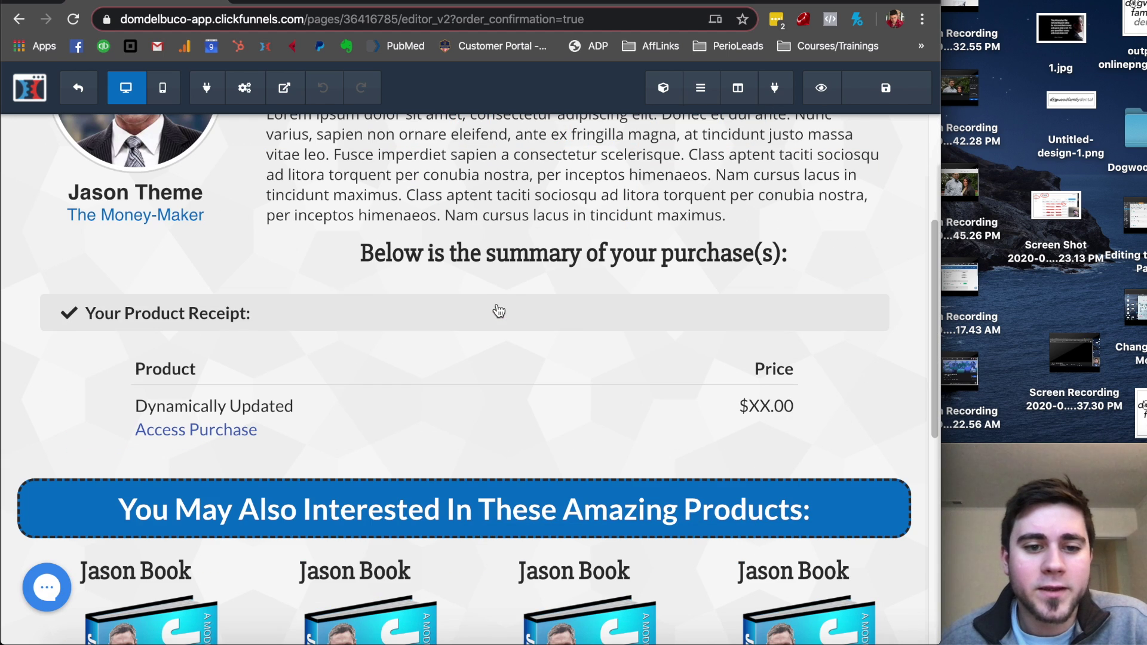
pyautogui.scroll(-8, 600, 392)
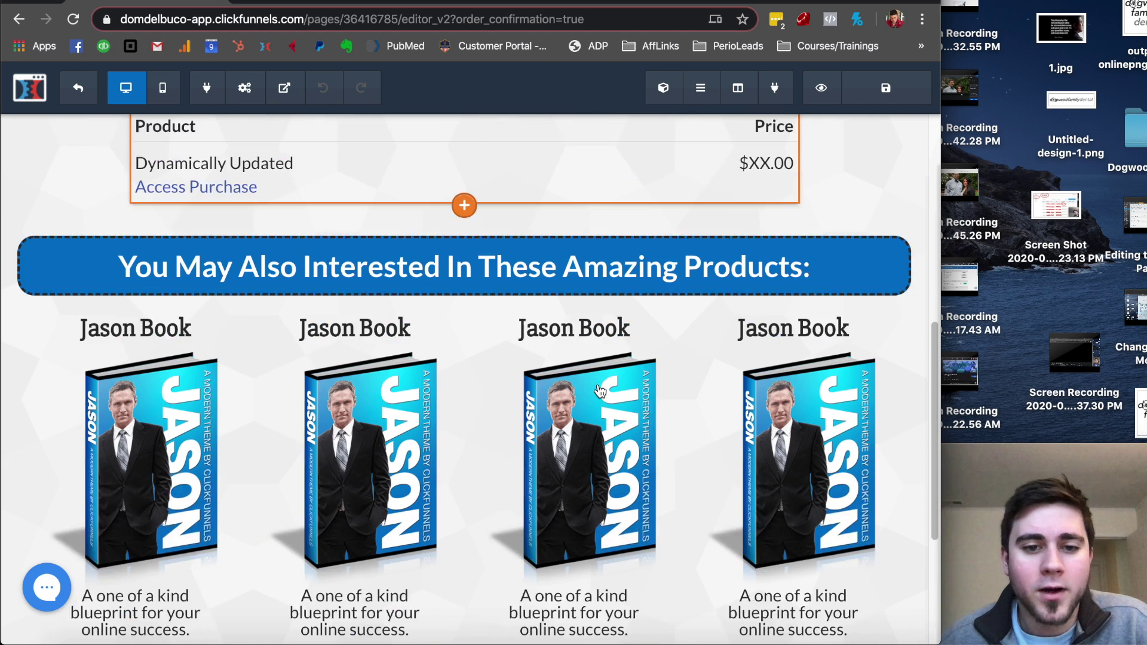
pyautogui.scroll(2, 85, 487)
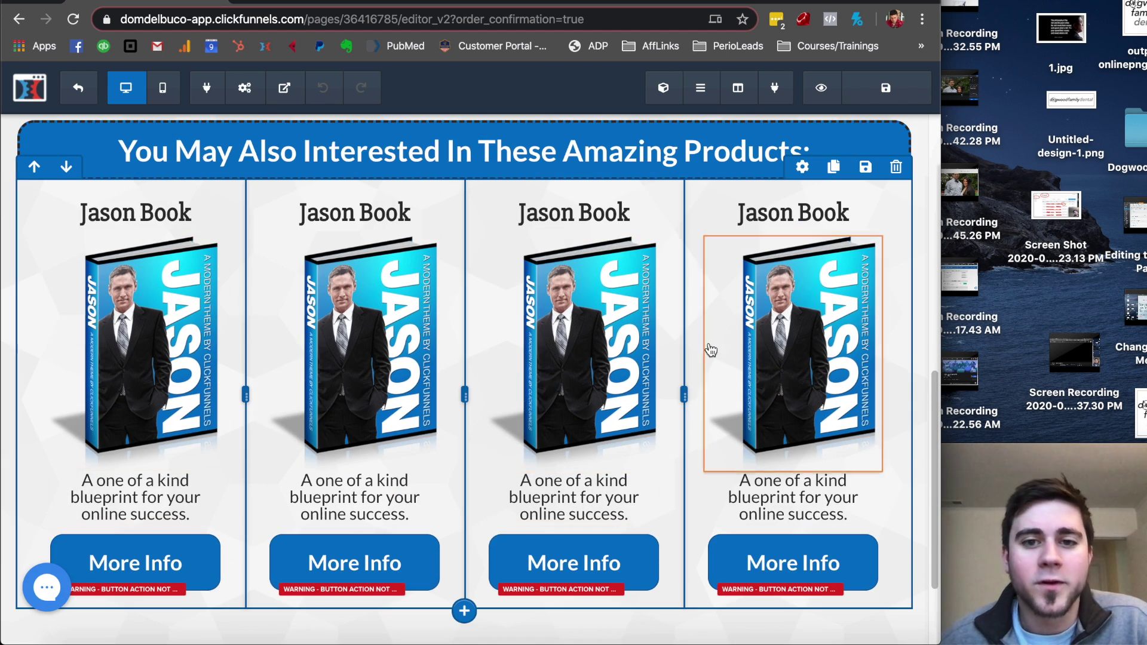
pyautogui.scroll(10, 630, 331)
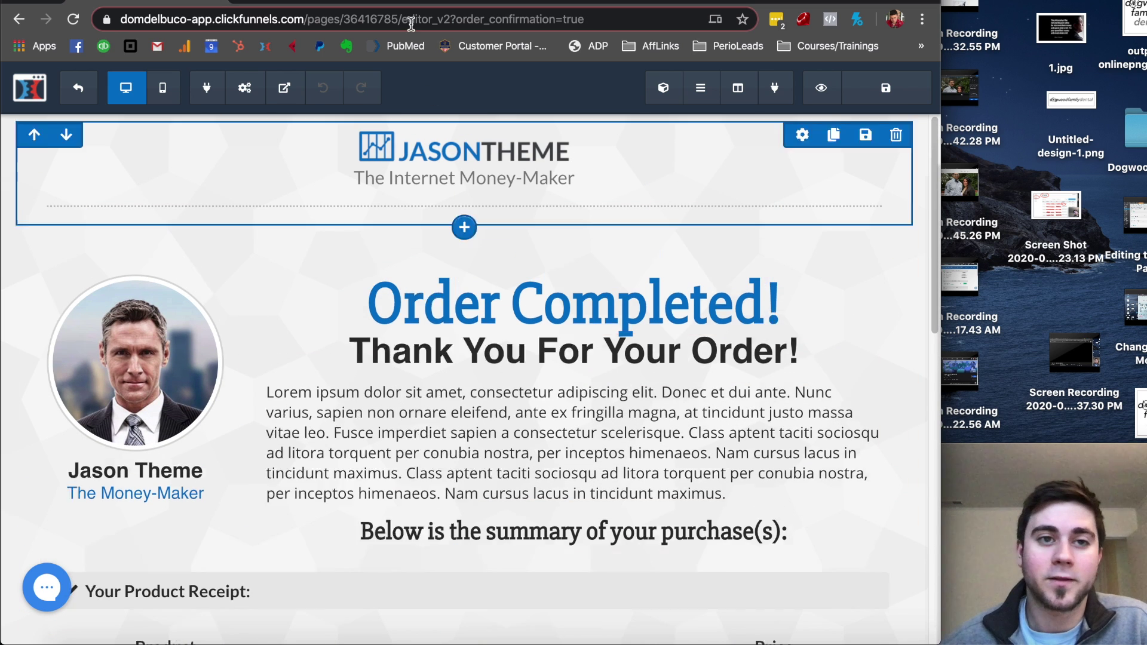
pyautogui.click(88, 75)
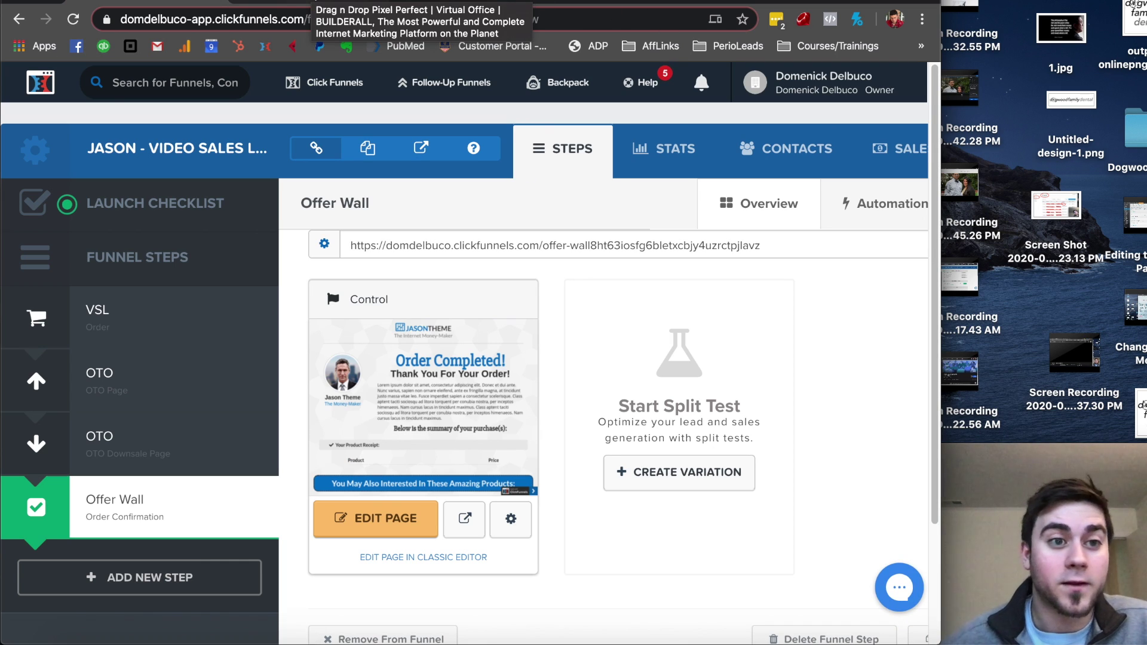
# - Edit the Webinar Funnel - 002 template from Builderall's Sales Funnel gallery
pyautogui.click(359, 2)
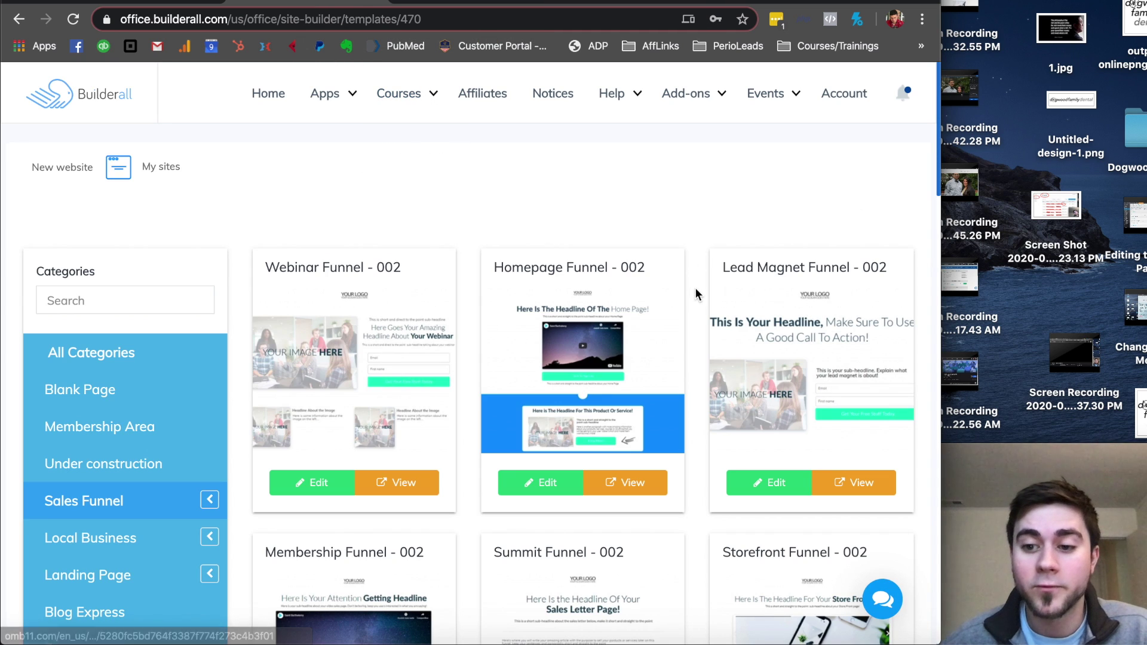
pyautogui.scroll(-3, 696, 285)
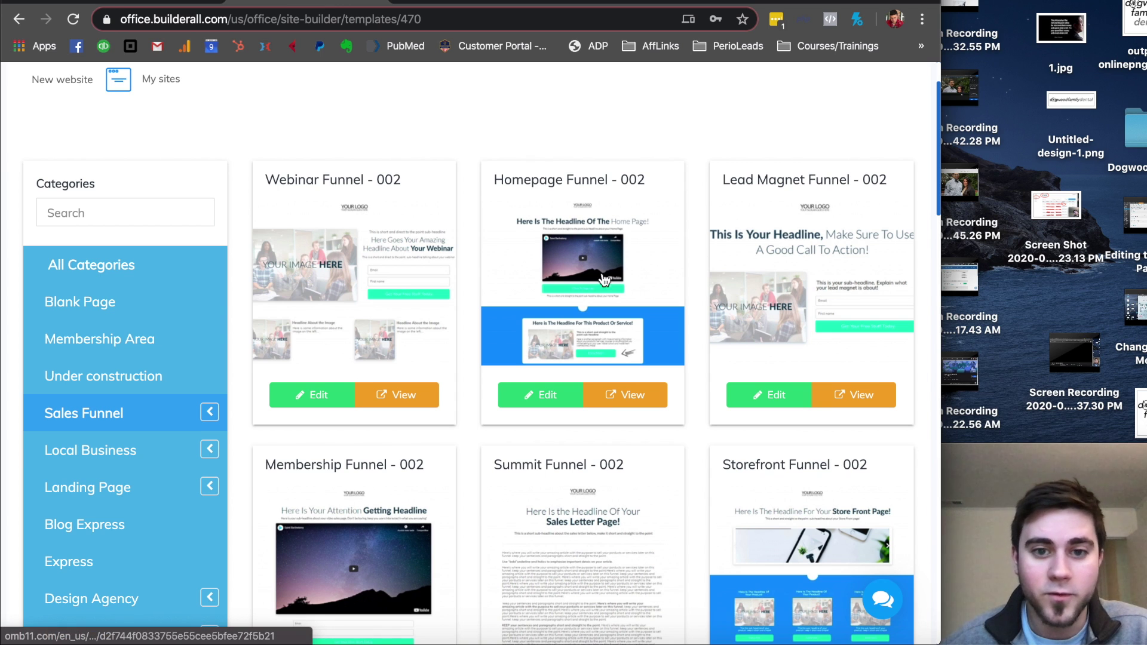
pyautogui.click(338, 397)
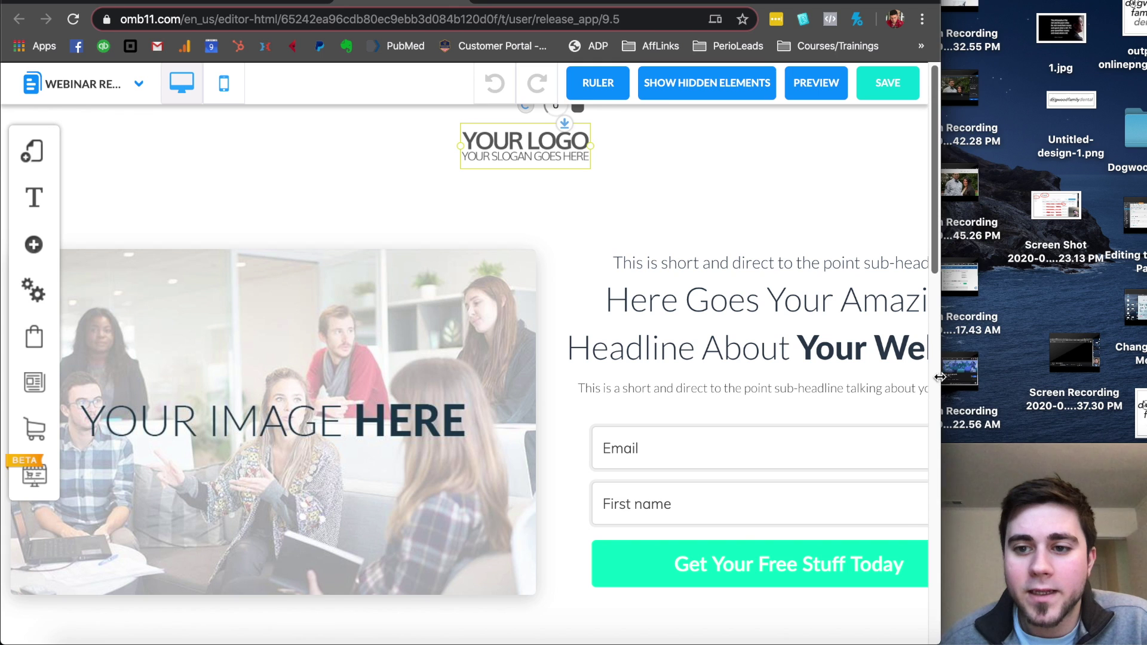
pyautogui.moveTo(942, 379); pyautogui.dragTo(976, 363)
# - Retype part of the main headline so the word reads 'Goes'
pyautogui.click(786, 302)
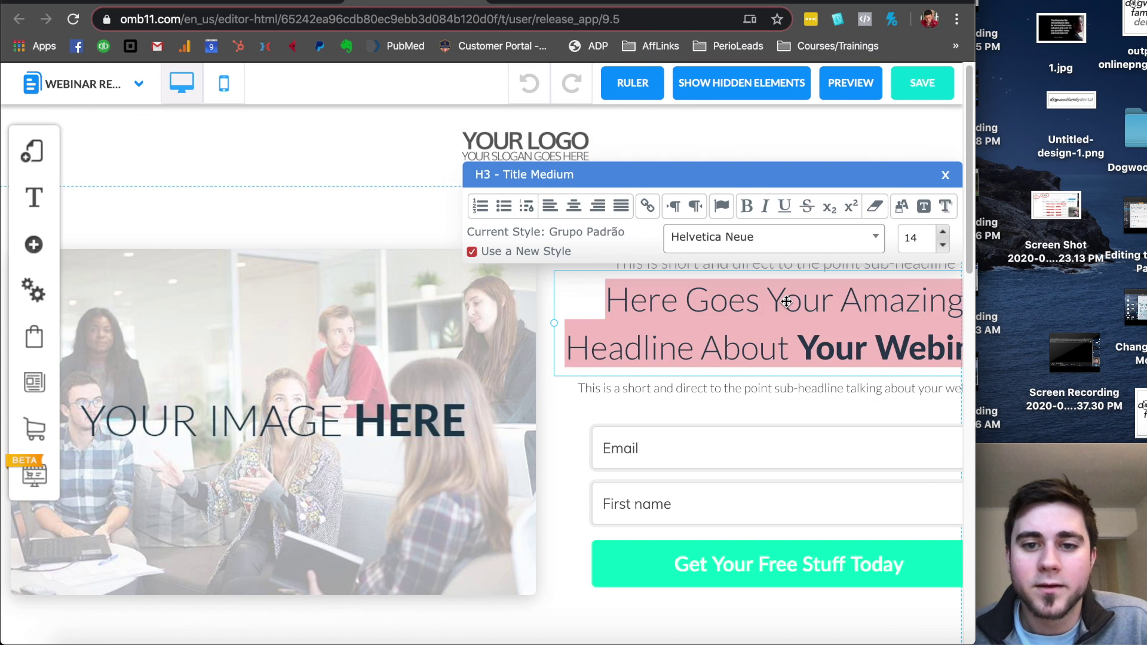
pyautogui.click(745, 306)
pyautogui.moveTo(686, 302); pyautogui.dragTo(741, 304)
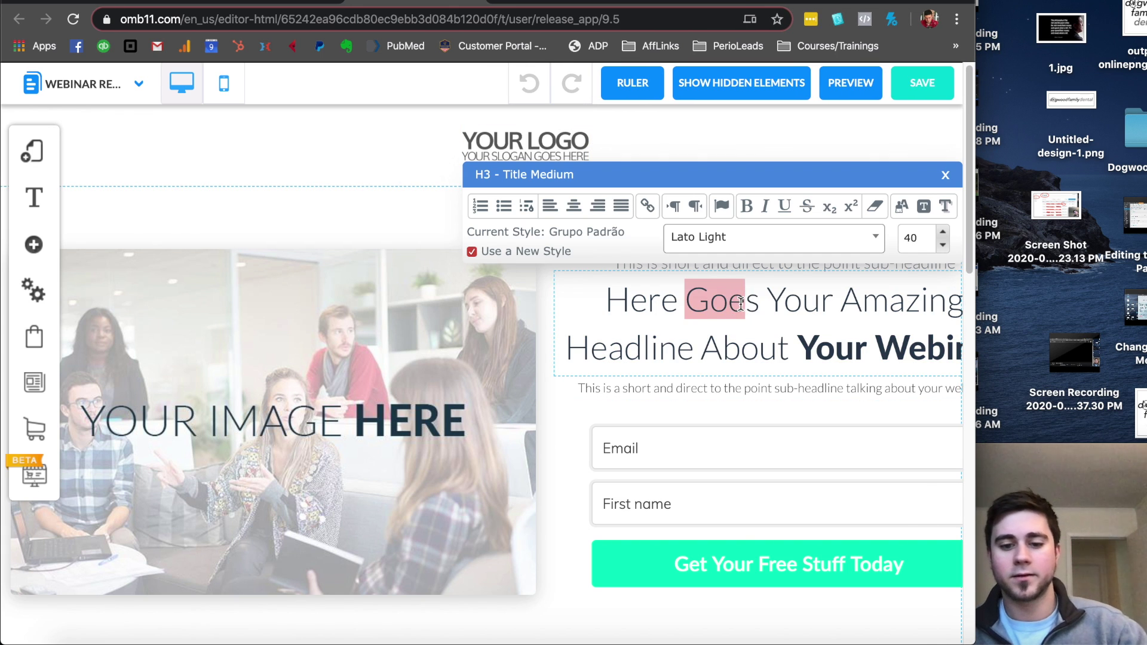
pyautogui.press('BackSpace')
pyautogui.write('Goes')
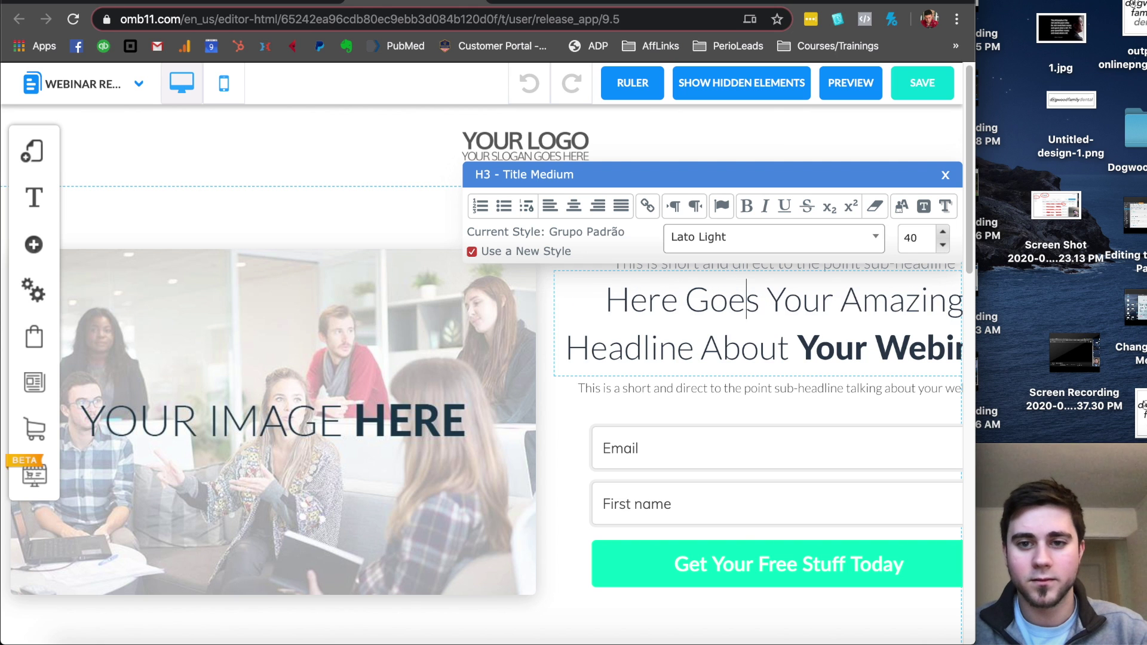
pyautogui.press('Delete')
# - Select the paragraph beside the first small image, close its Paragraph Large toolbar, and scroll back up
pyautogui.scroll(-5, 338, 413)
pyautogui.click(338, 413)
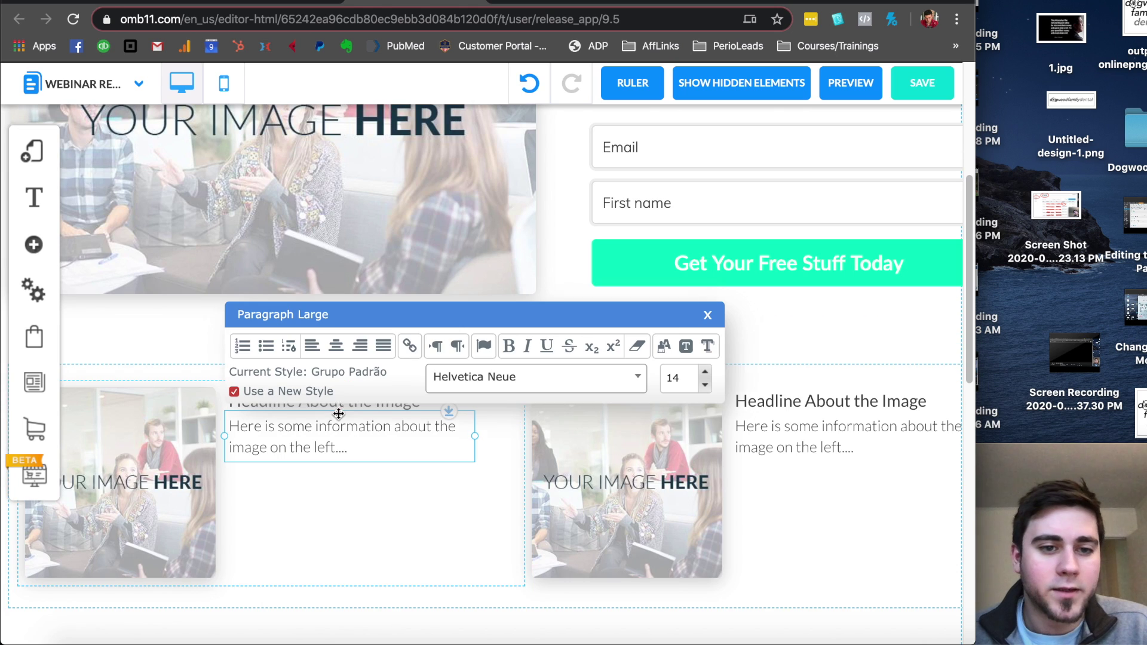
pyautogui.click(708, 318)
pyautogui.scroll(-10, 665, 326)
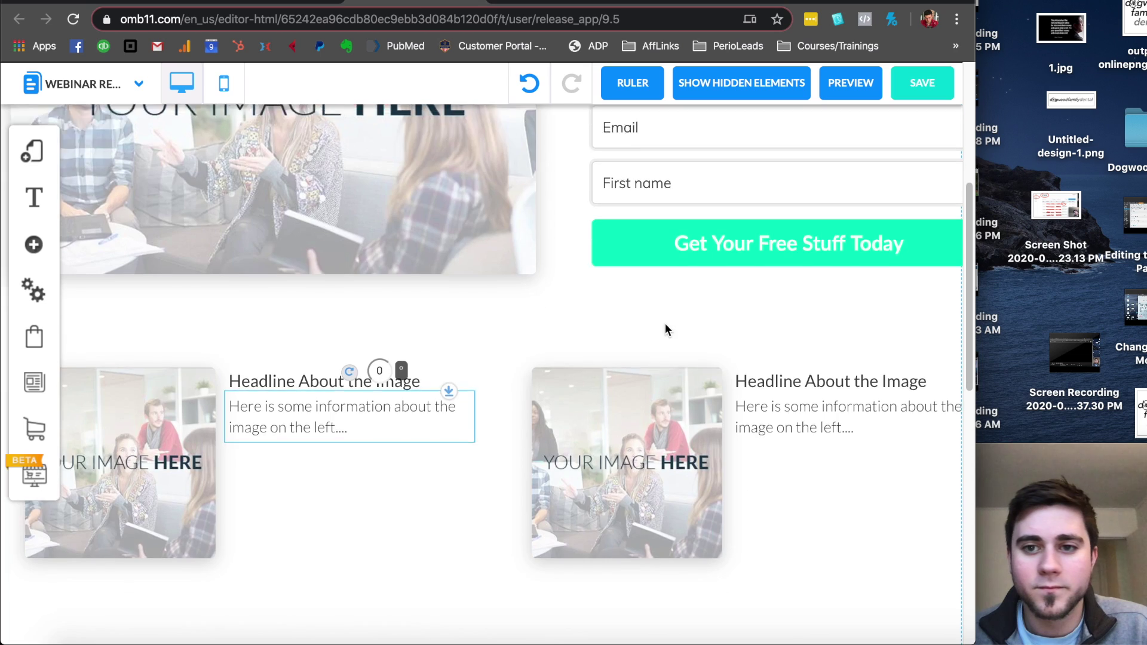
pyautogui.scroll(15, 665, 327)
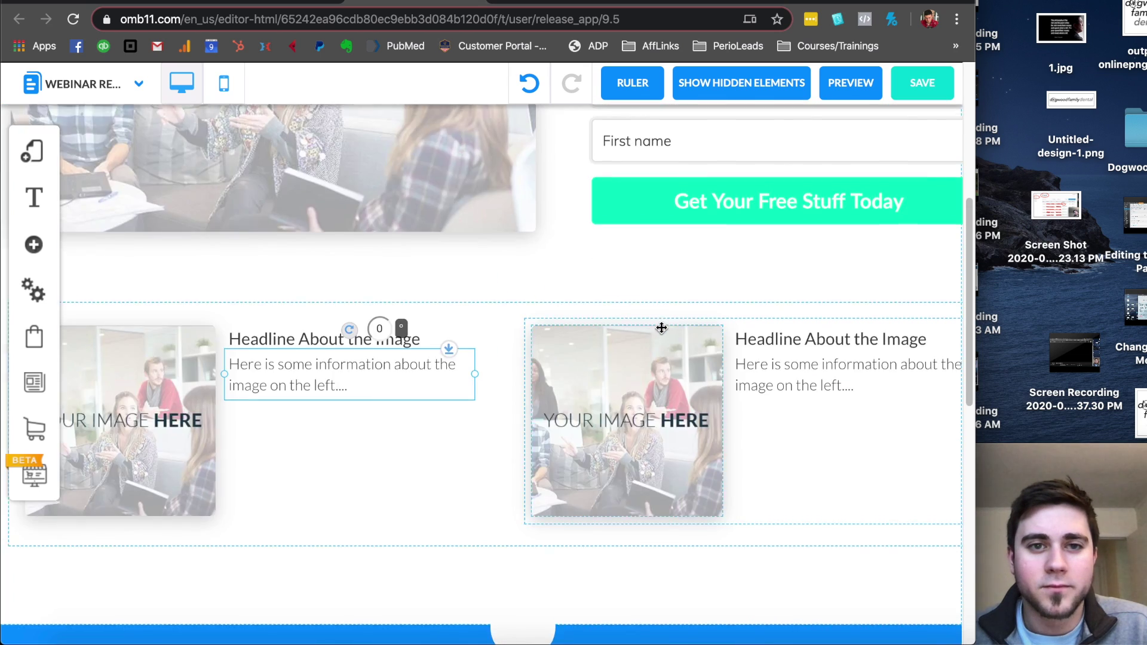
# - Preview the webinar page at phone width
pyautogui.click(225, 84)
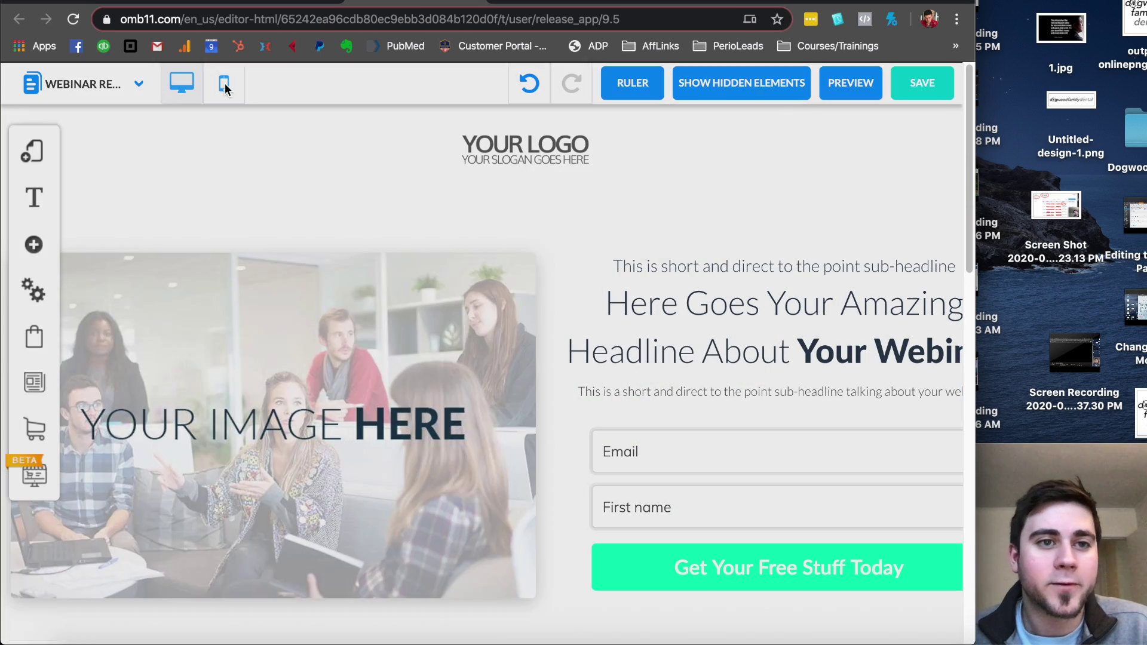
pyautogui.scroll(-5, 499, 308)
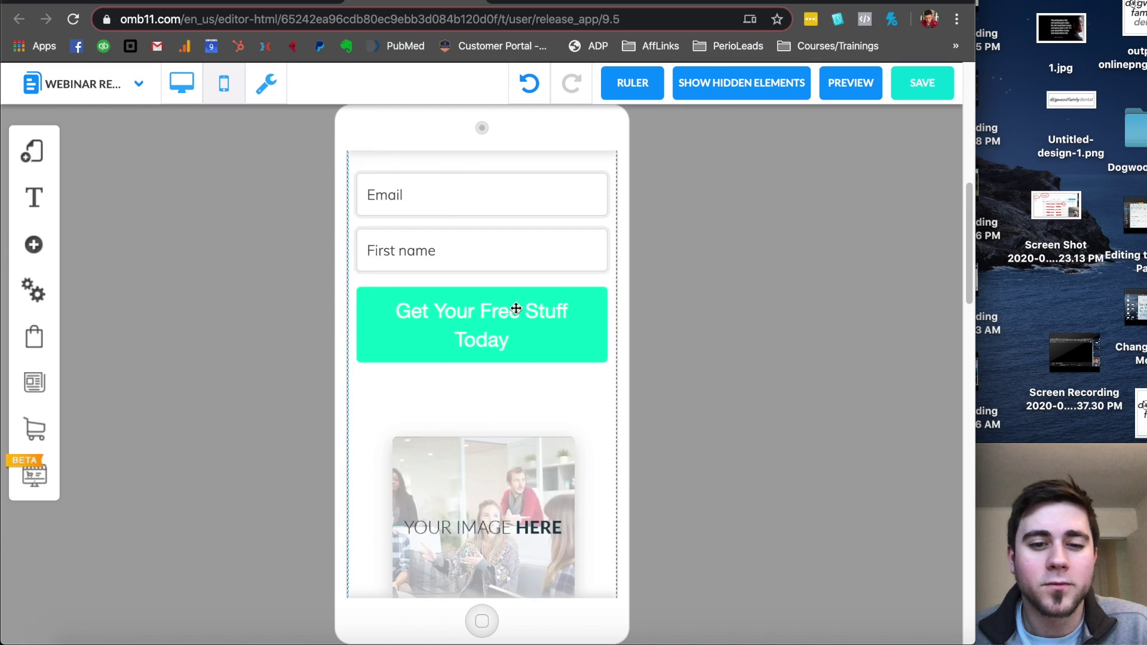
pyautogui.scroll(3, 538, 418)
pyautogui.scroll(-1, 505, 469)
# - Open the signup form's Email Marketing configuration, pick MailChimp, then close it without connecting
pyautogui.click(505, 469)
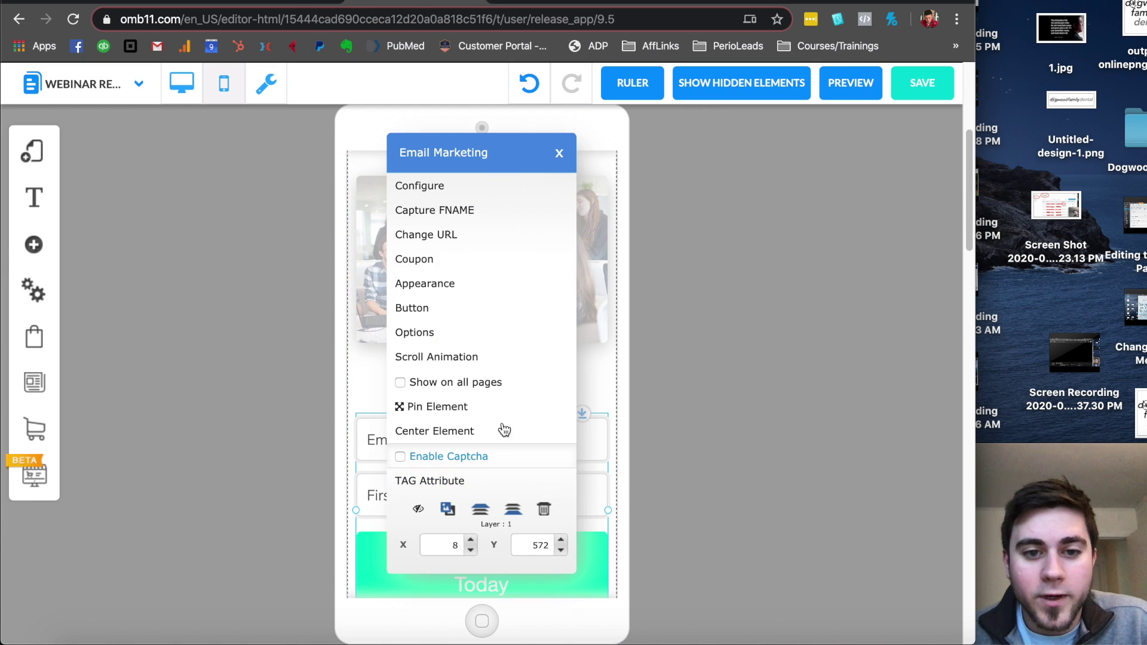
pyautogui.click(457, 189)
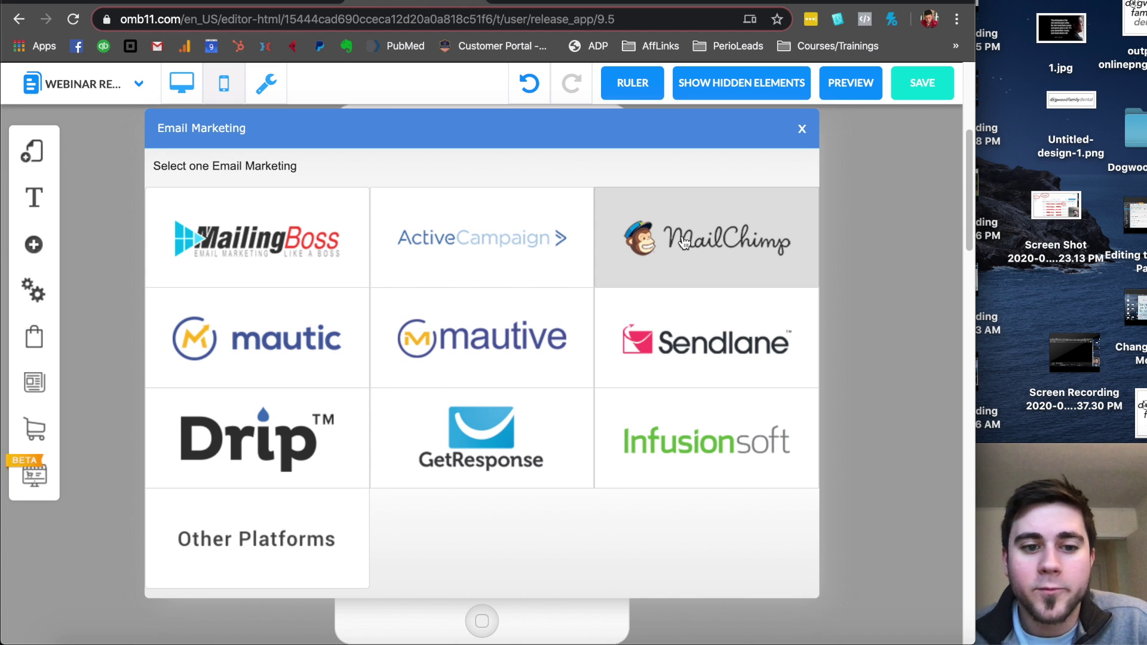
pyautogui.click(700, 212)
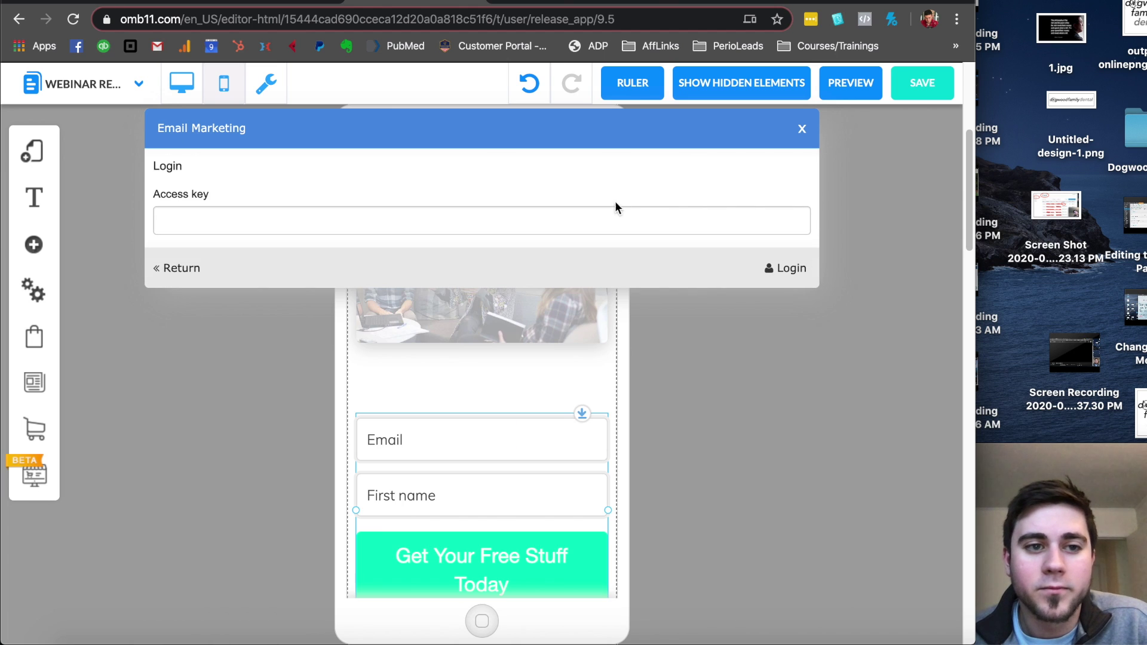
pyautogui.click(802, 129)
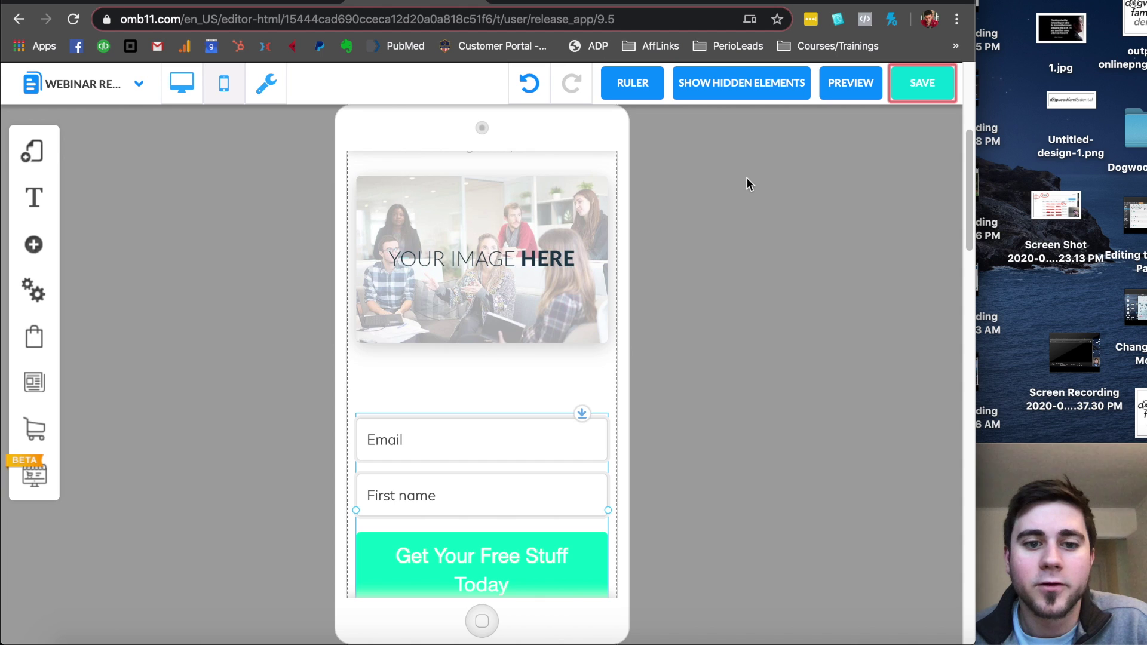
pyautogui.scroll(-4, 499, 353)
pyautogui.click(482, 388)
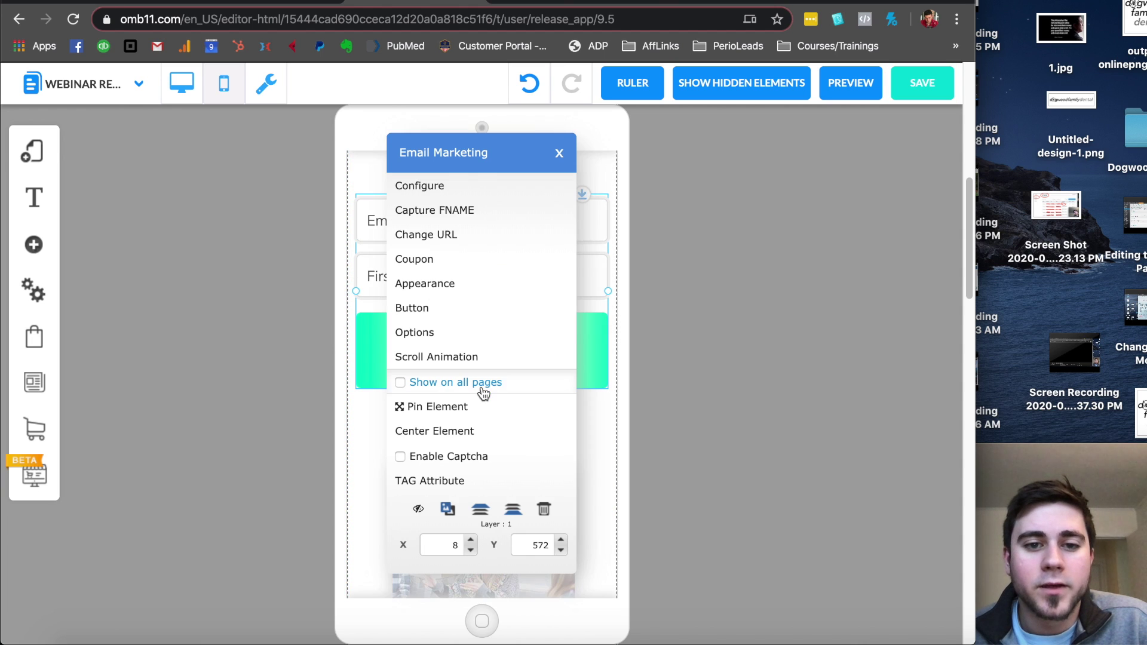
pyautogui.click(461, 284)
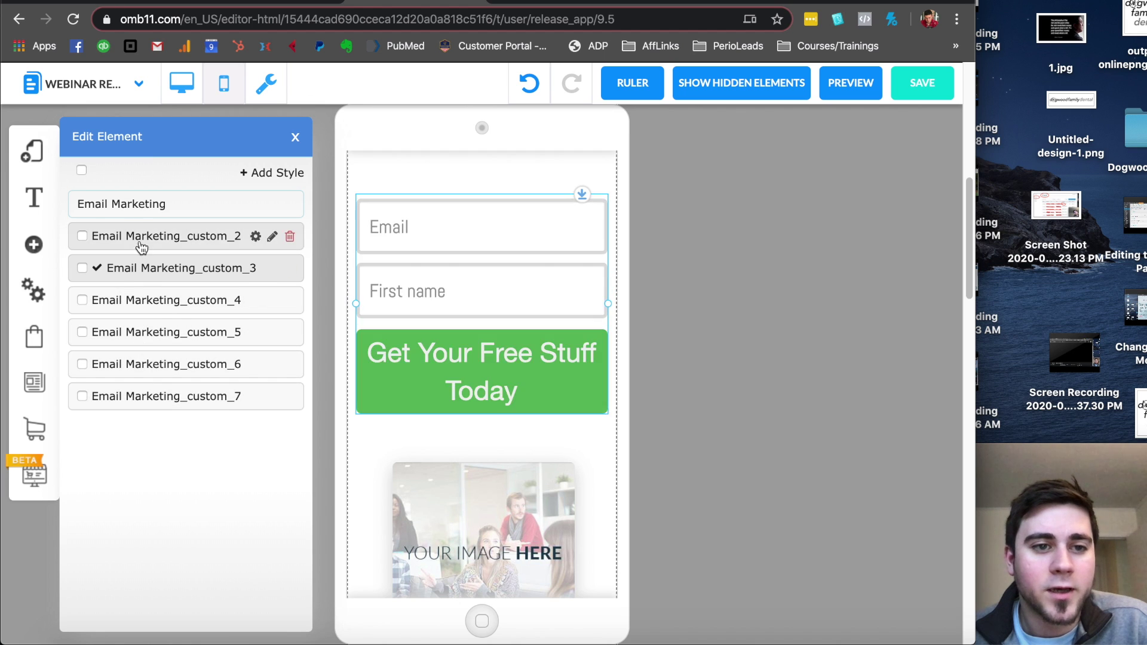
pyautogui.click(296, 139)
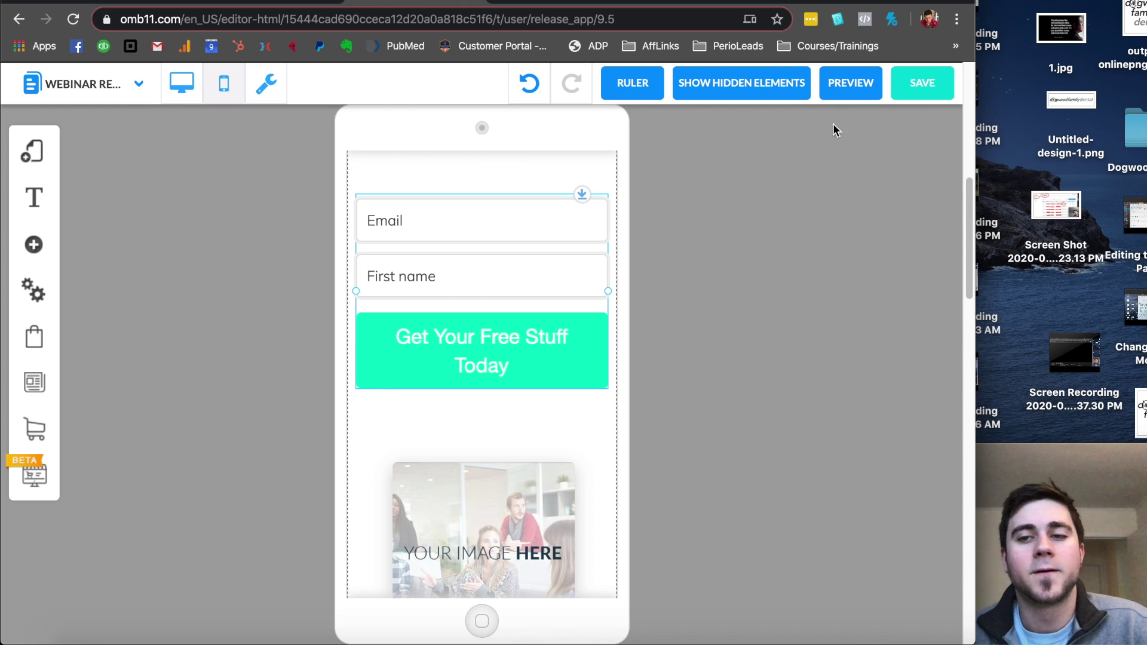
pyautogui.click(109, 2)
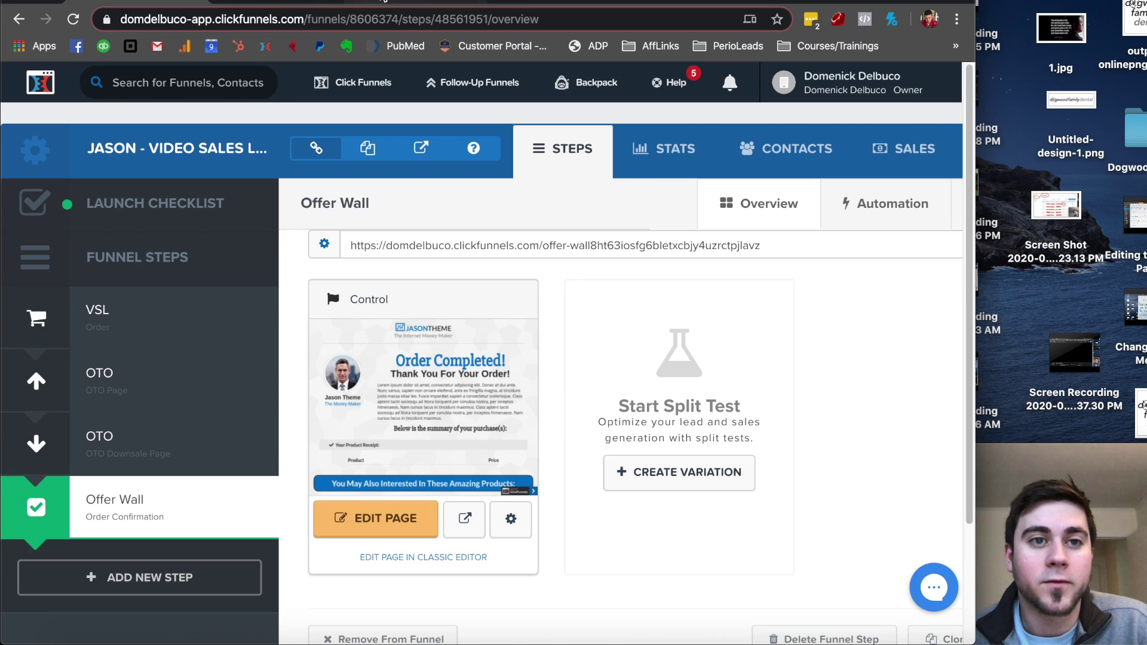
# - Return to the Builderall editor tab, then switch to the Mailchimp Campaigns tab
pyautogui.click(306, 2)
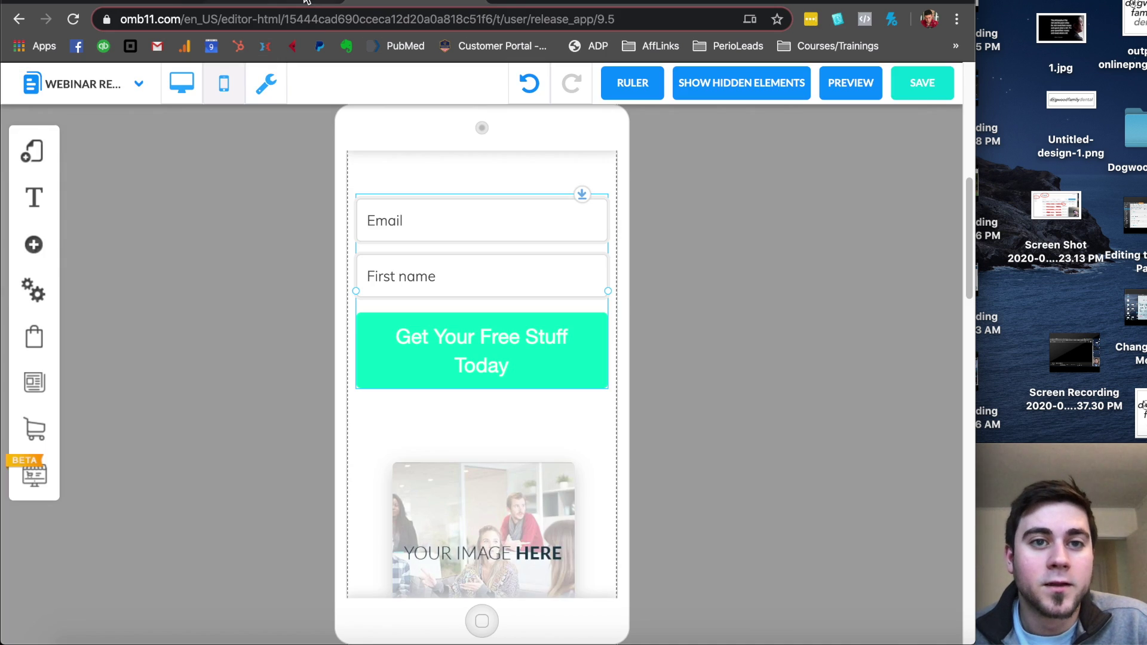
pyautogui.click(513, 3)
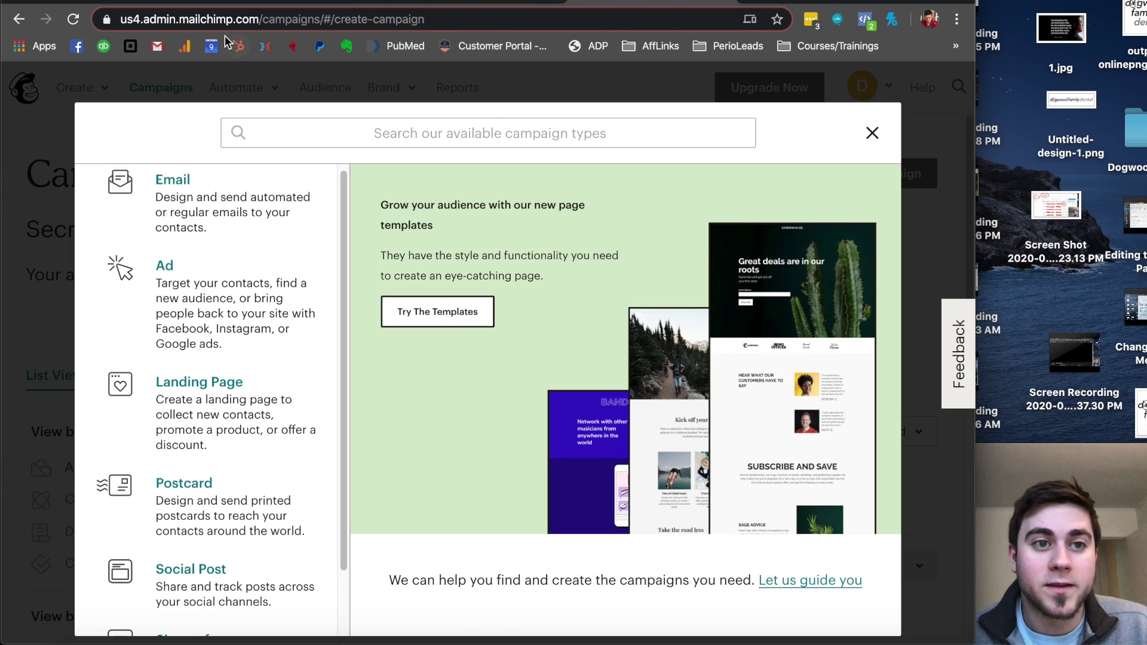
# - Create a new Mailchimp landing page named Thisisatest and reach its template gallery
pyautogui.click(873, 132)
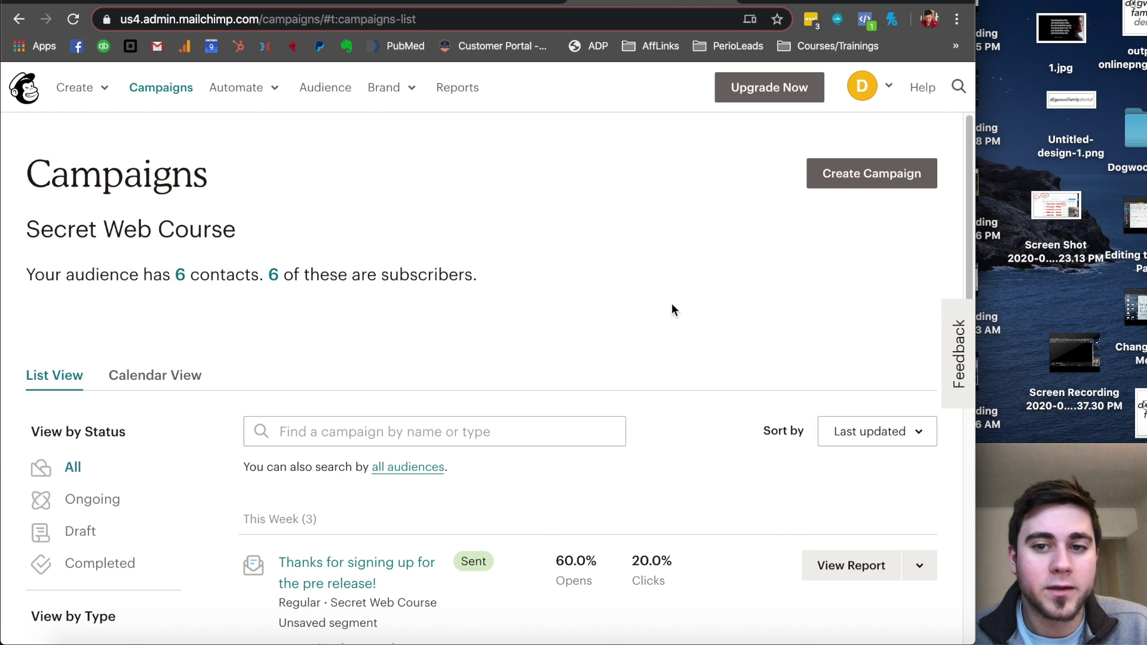
pyautogui.click(861, 179)
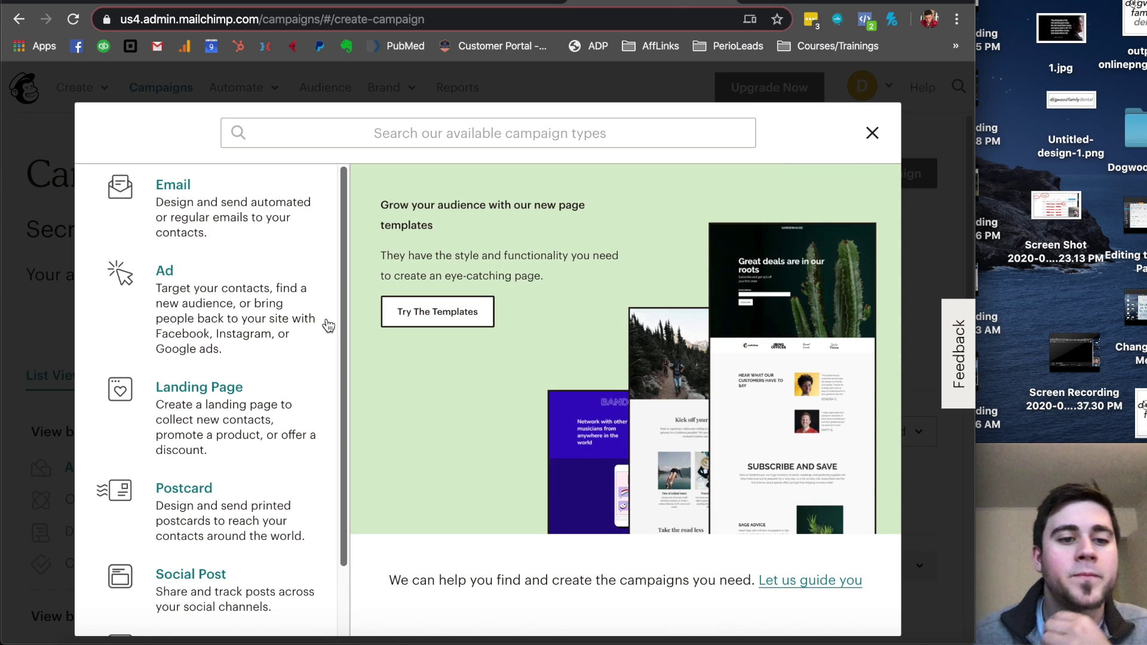
pyautogui.click(239, 410)
pyautogui.click(315, 356)
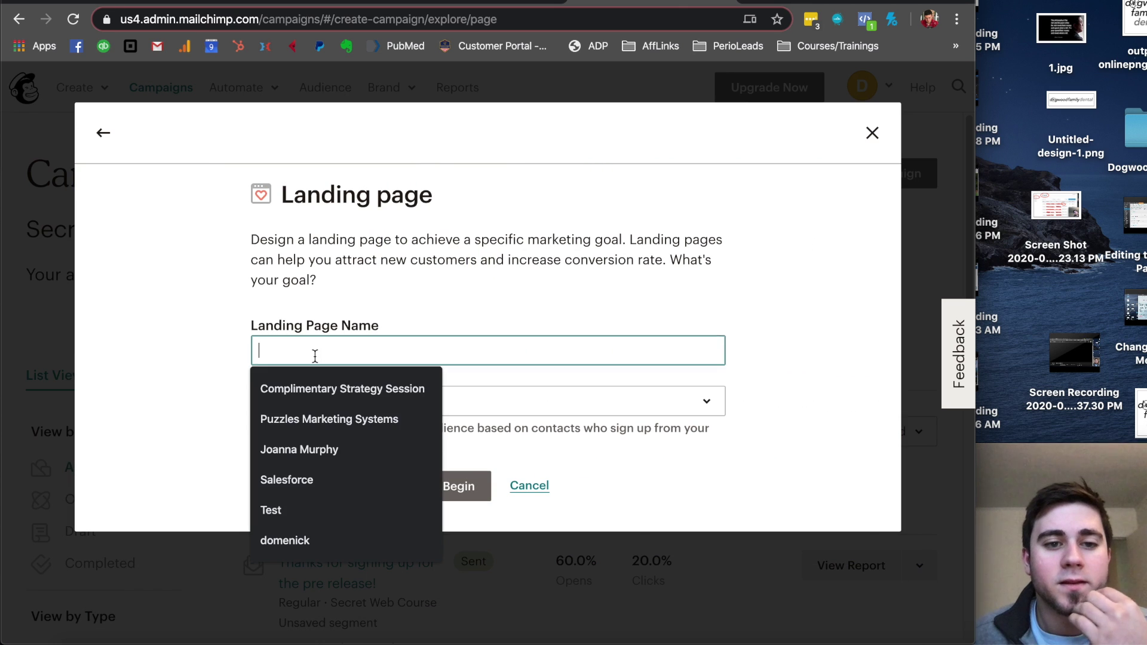
pyautogui.write('Thisisatest')
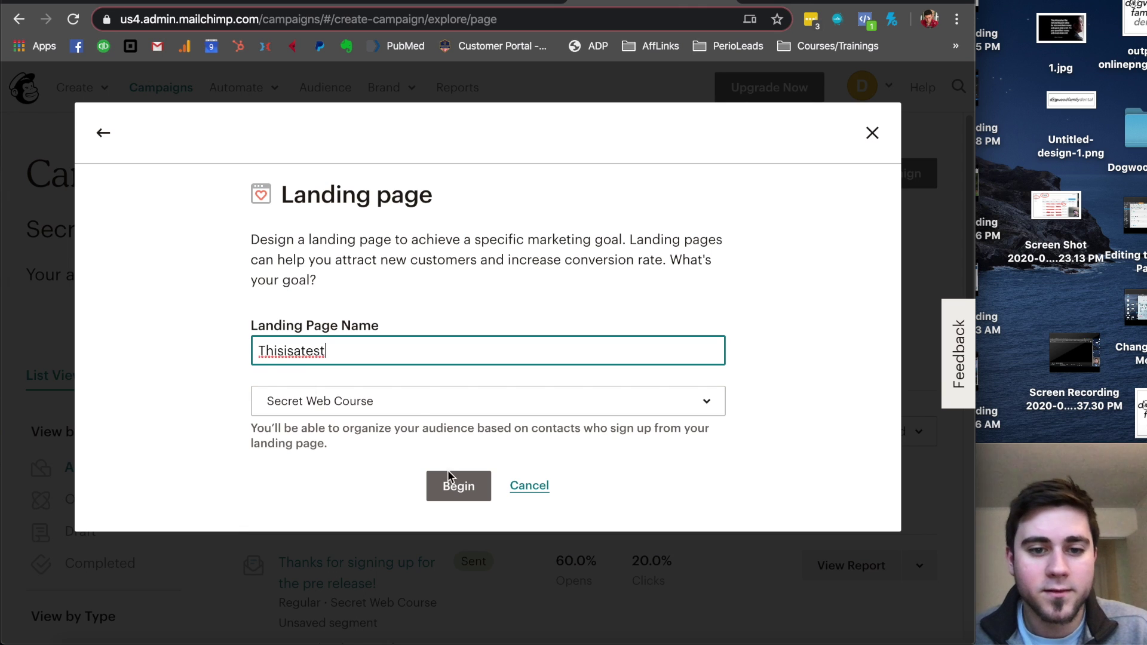
pyautogui.click(453, 478)
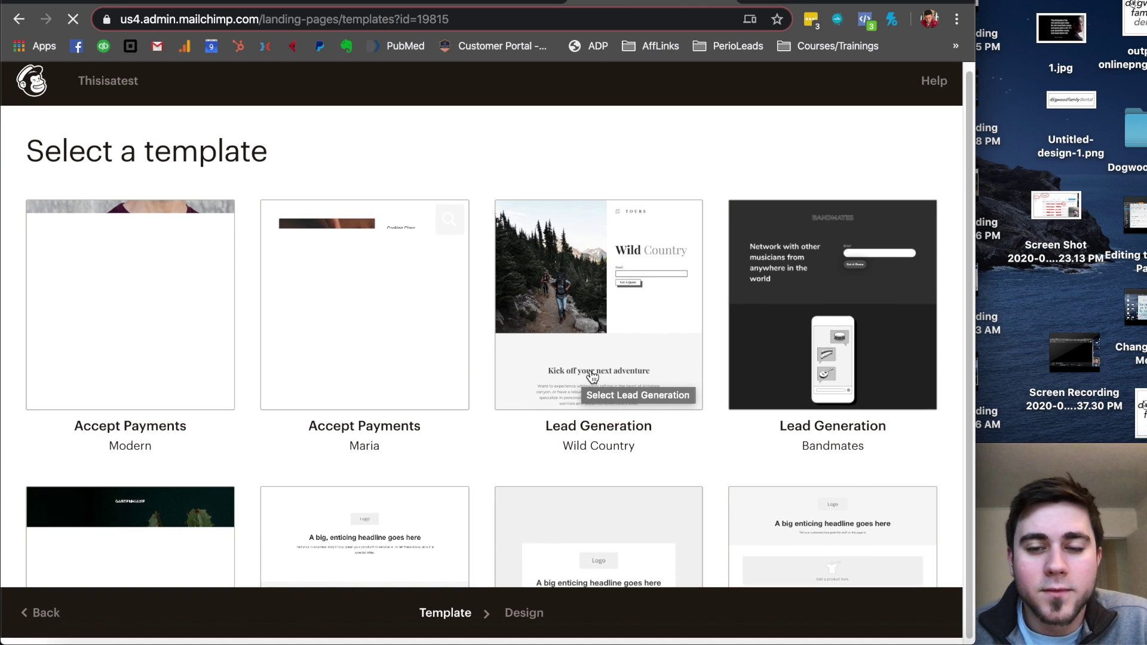
pyautogui.scroll(-1, 590, 378)
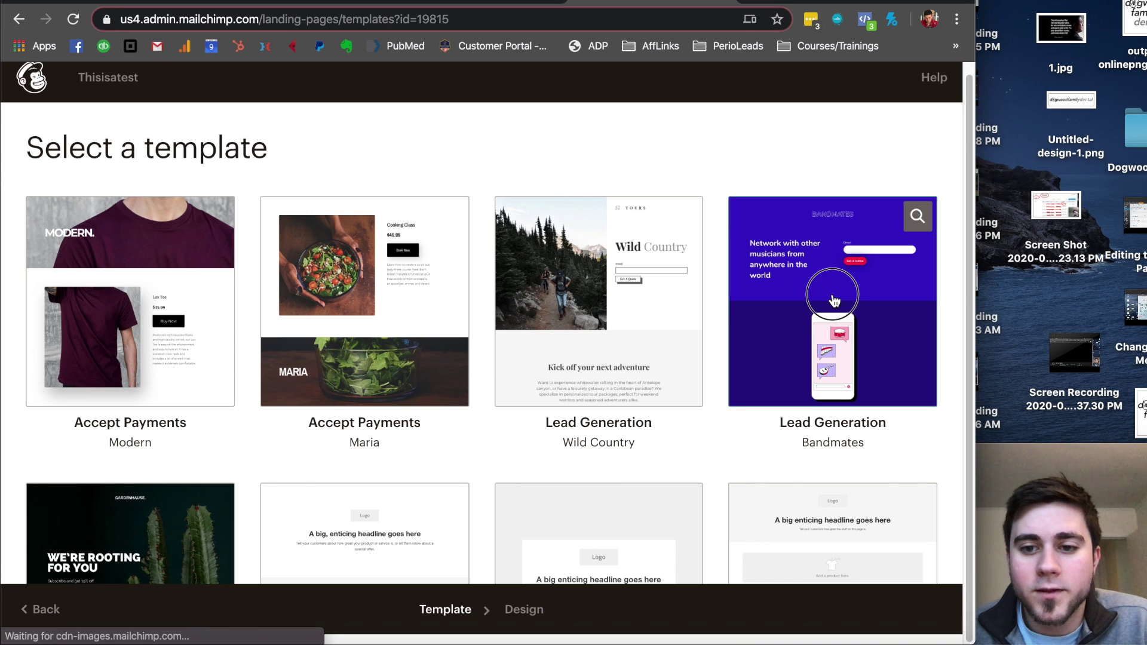
# - Build the landing page from the Bandmates template and widen the browser window
pyautogui.click(837, 367)
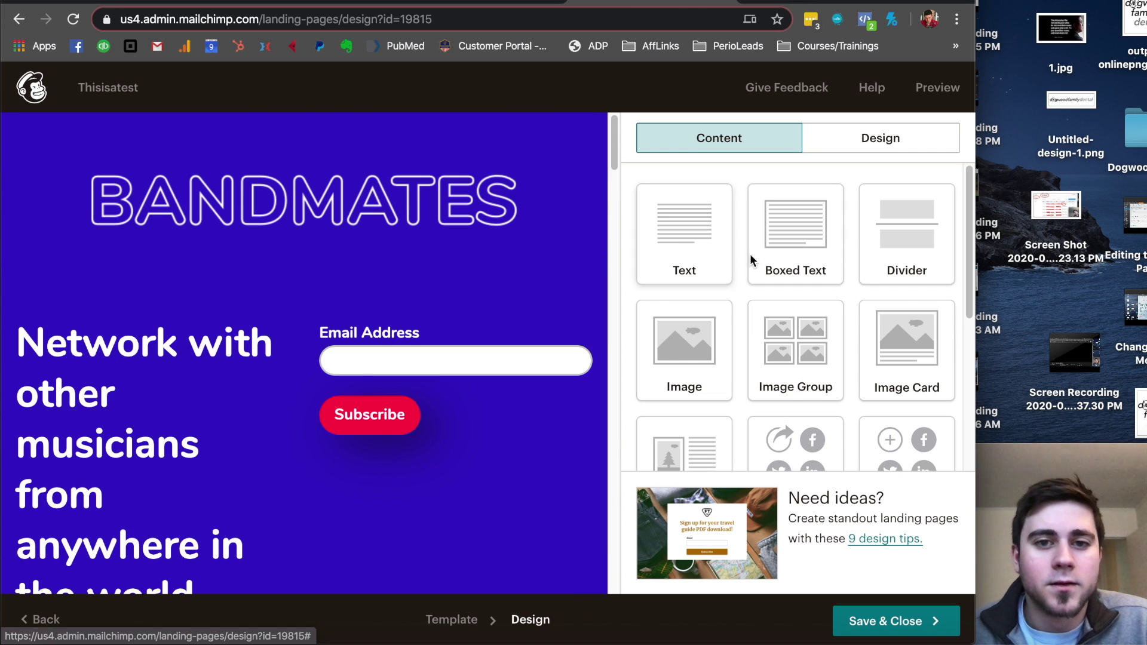
pyautogui.moveTo(992, 169); pyautogui.dragTo(1051, 163)
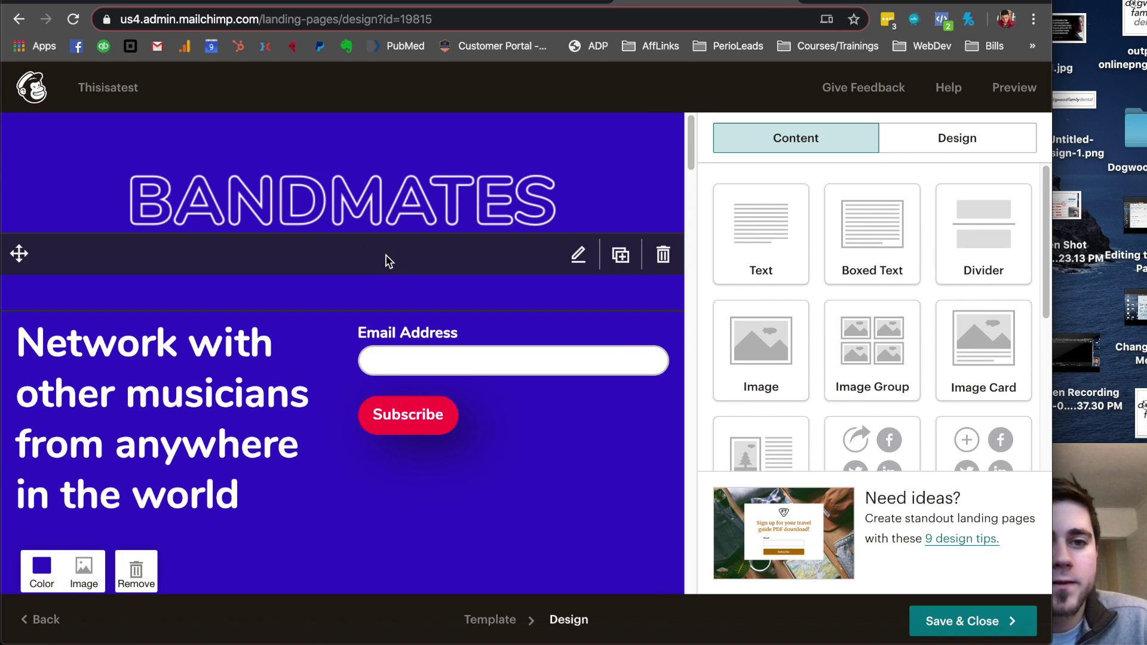
pyautogui.click(371, 229)
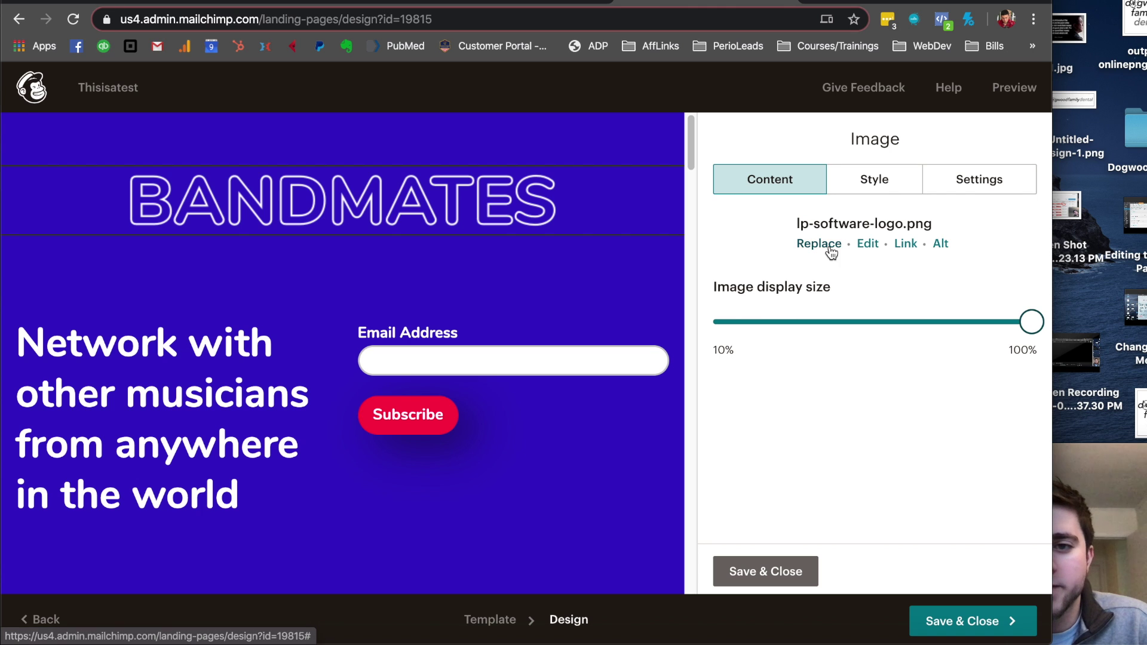
# - Add First Name, Last Name and Address fields to the signup form
pyautogui.click(500, 371)
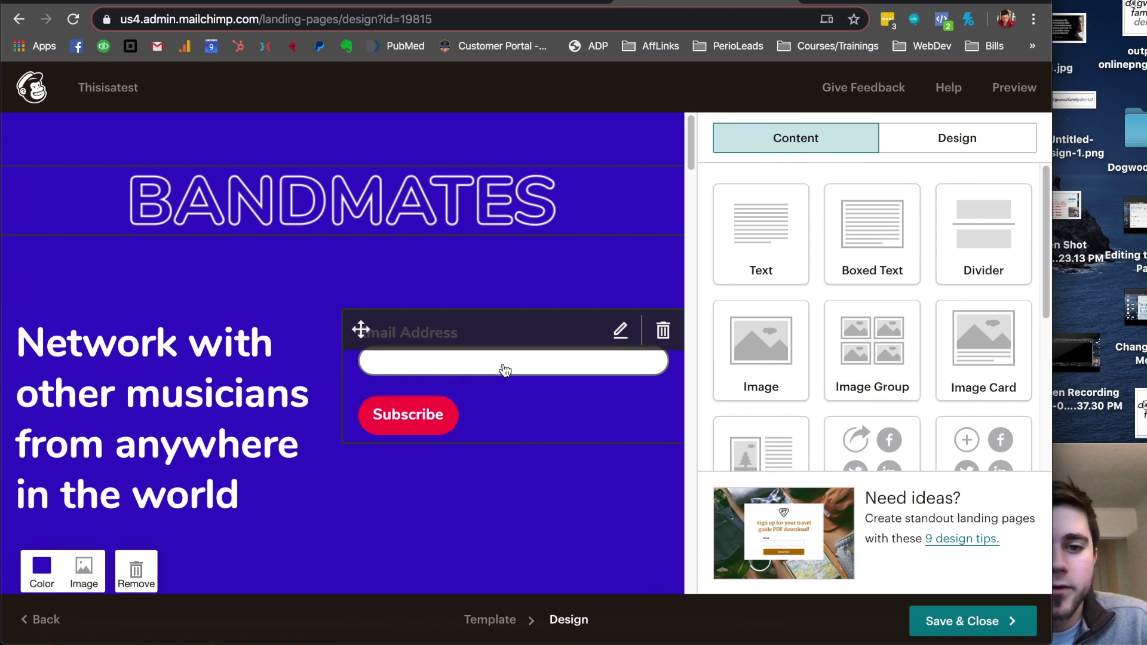
pyautogui.click(747, 363)
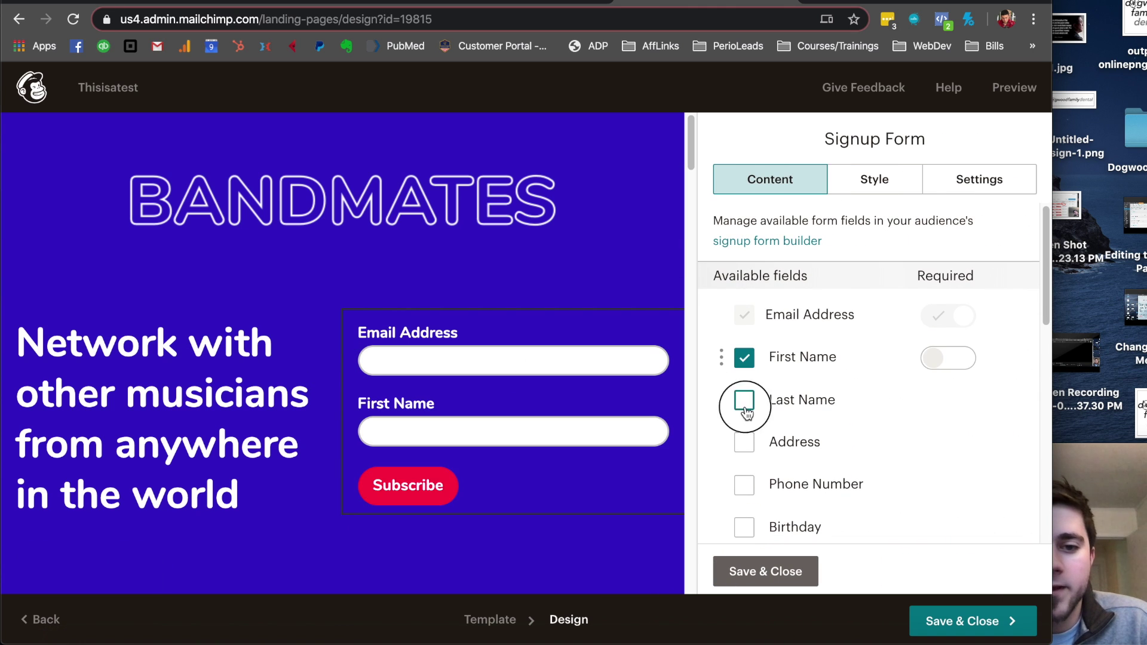
pyautogui.click(745, 404)
pyautogui.click(745, 443)
pyautogui.scroll(-10, 326, 426)
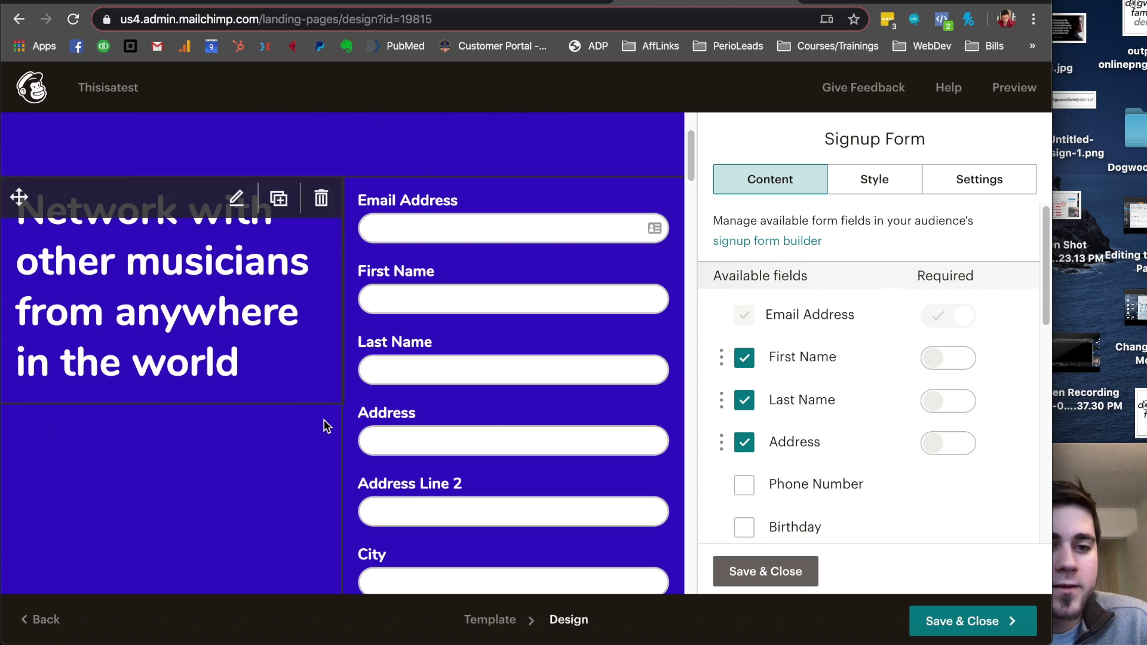
pyautogui.scroll(10, 536, 336)
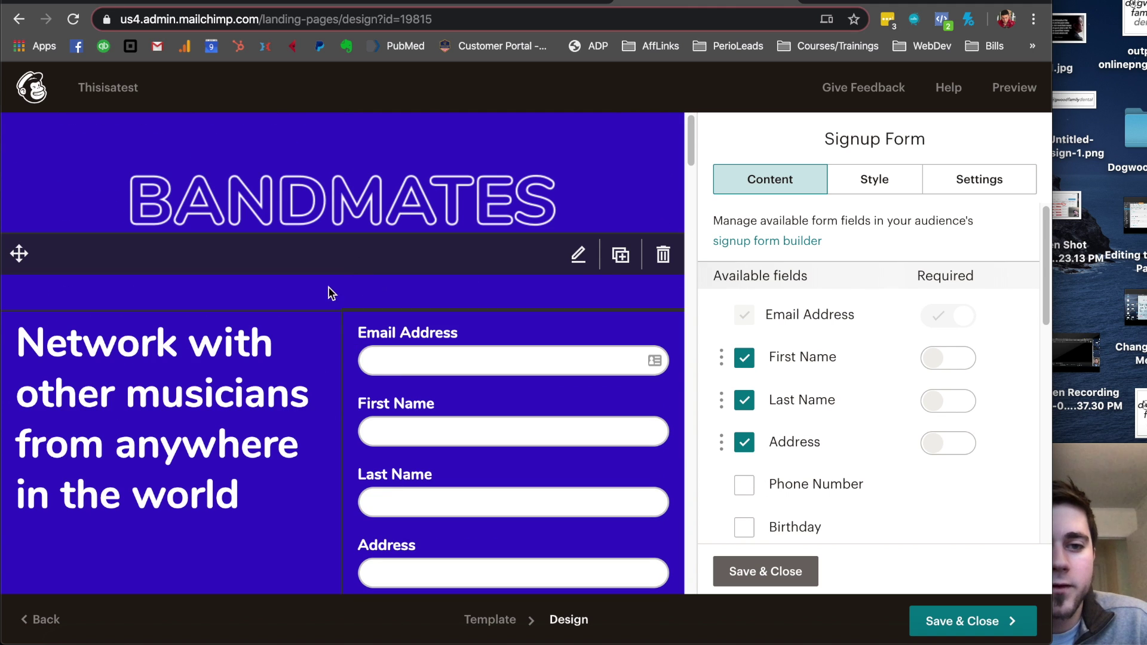
# - Inspect the divider and BANDMATES logo block settings, then return to content blocks
pyautogui.click(598, 259)
pyautogui.click(558, 226)
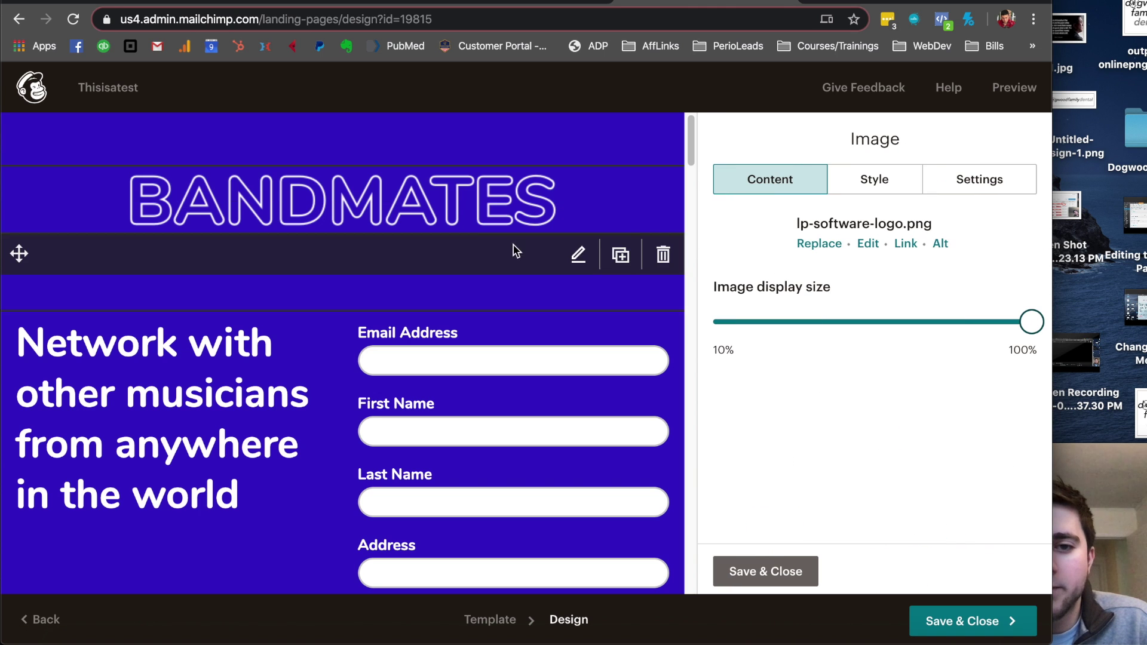
pyautogui.click(463, 216)
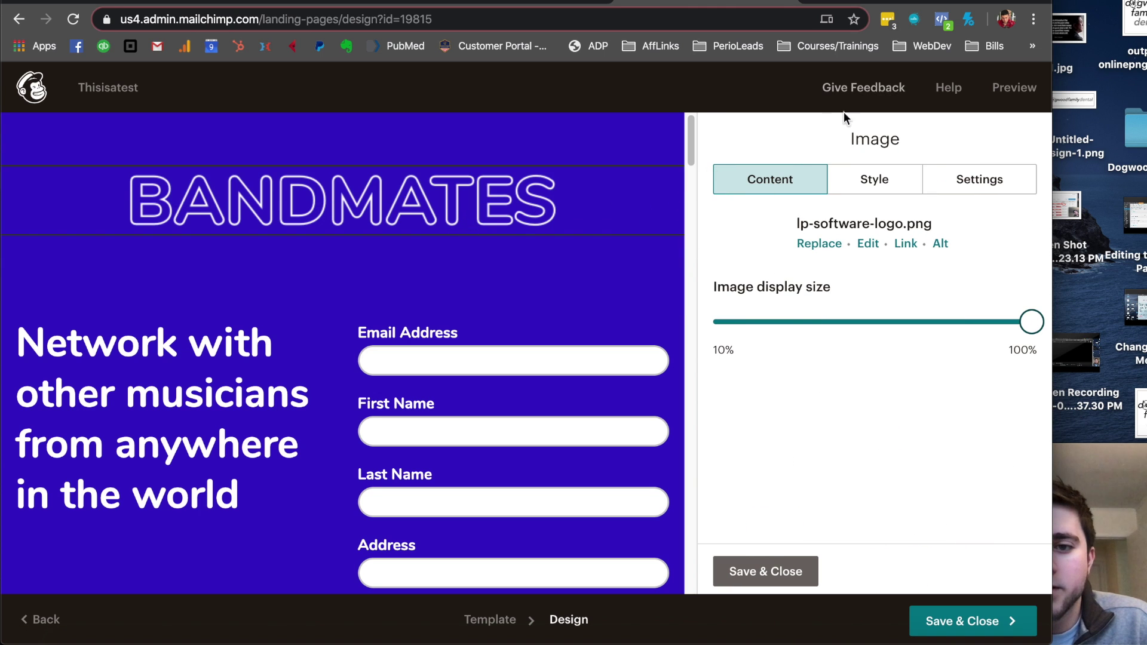
pyautogui.click(794, 571)
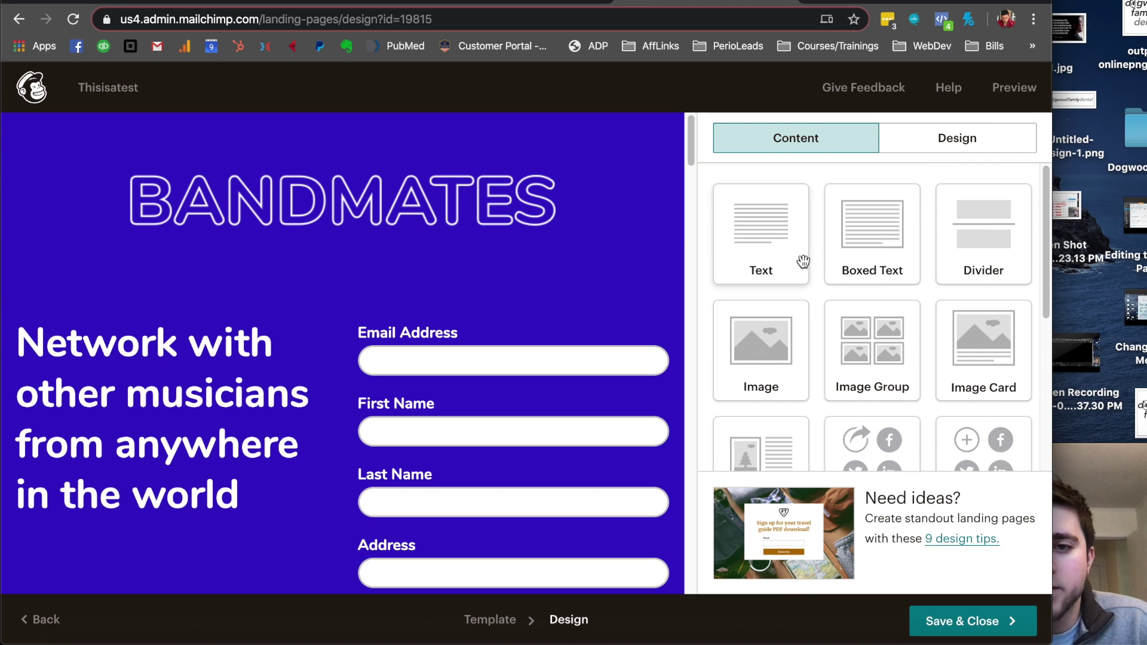
# - Drop an empty Video block onto the BANDMATES page below the logo
pyautogui.scroll(-5, 910, 239)
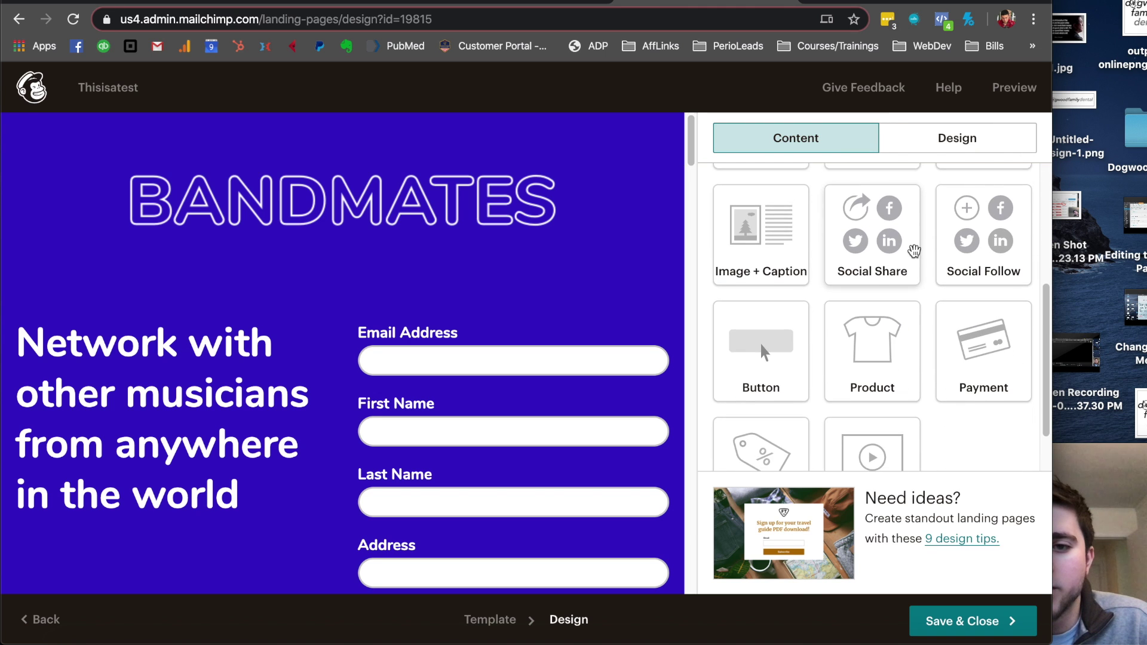
pyautogui.moveTo(873, 398); pyautogui.dragTo(288, 335)
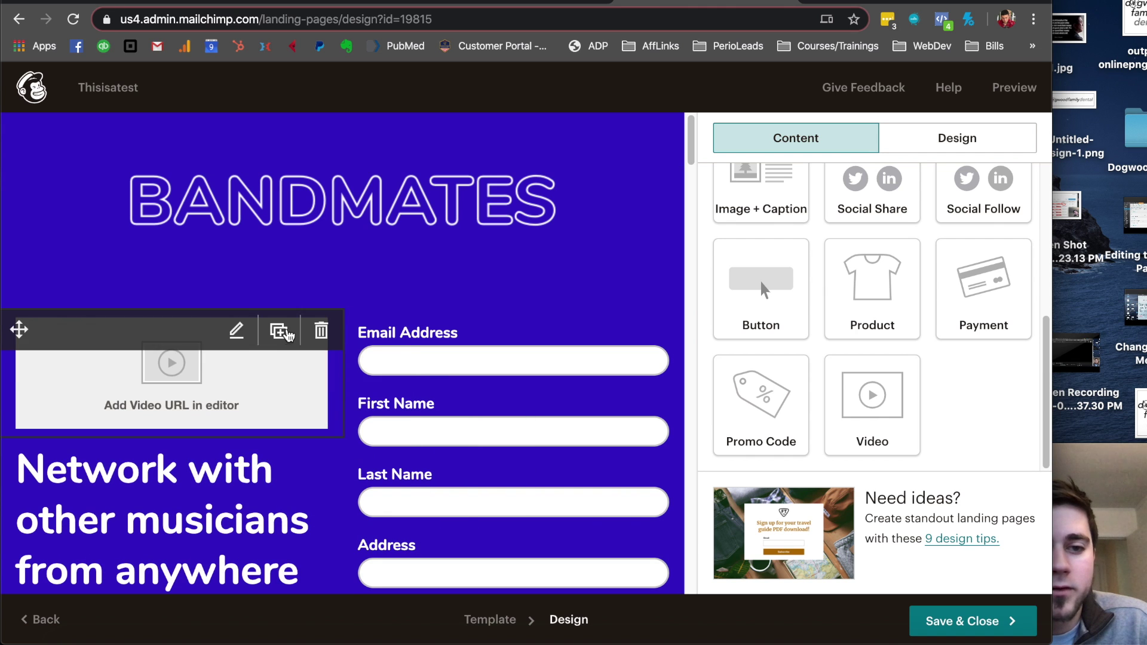
pyautogui.click(825, 236)
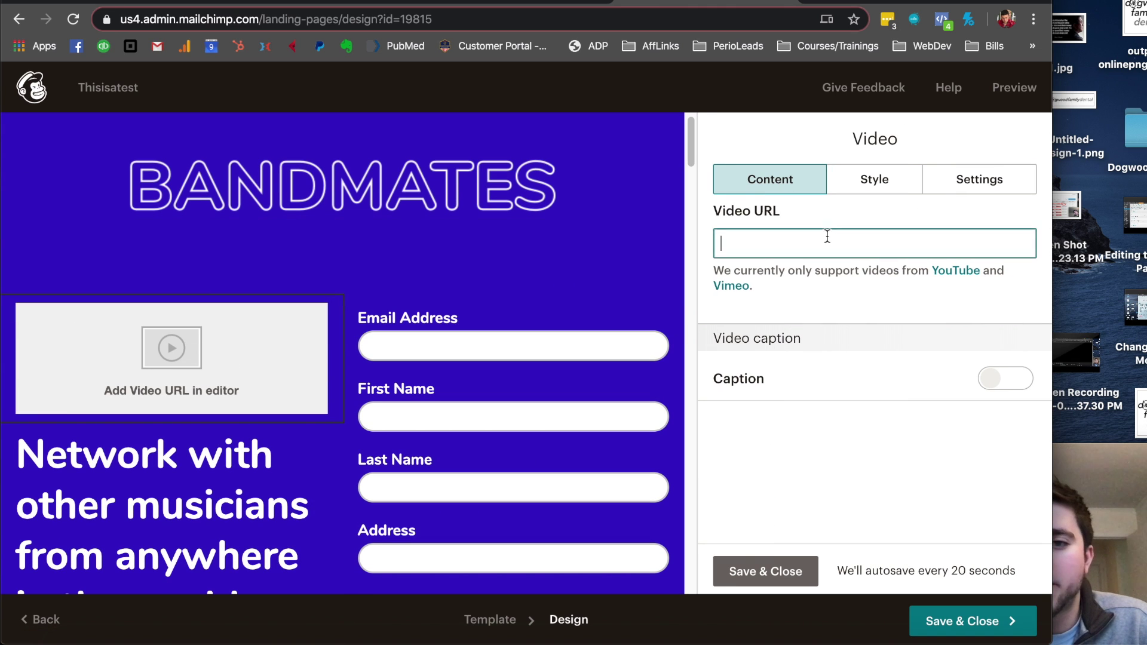
pyautogui.scroll(-2, 233, 236)
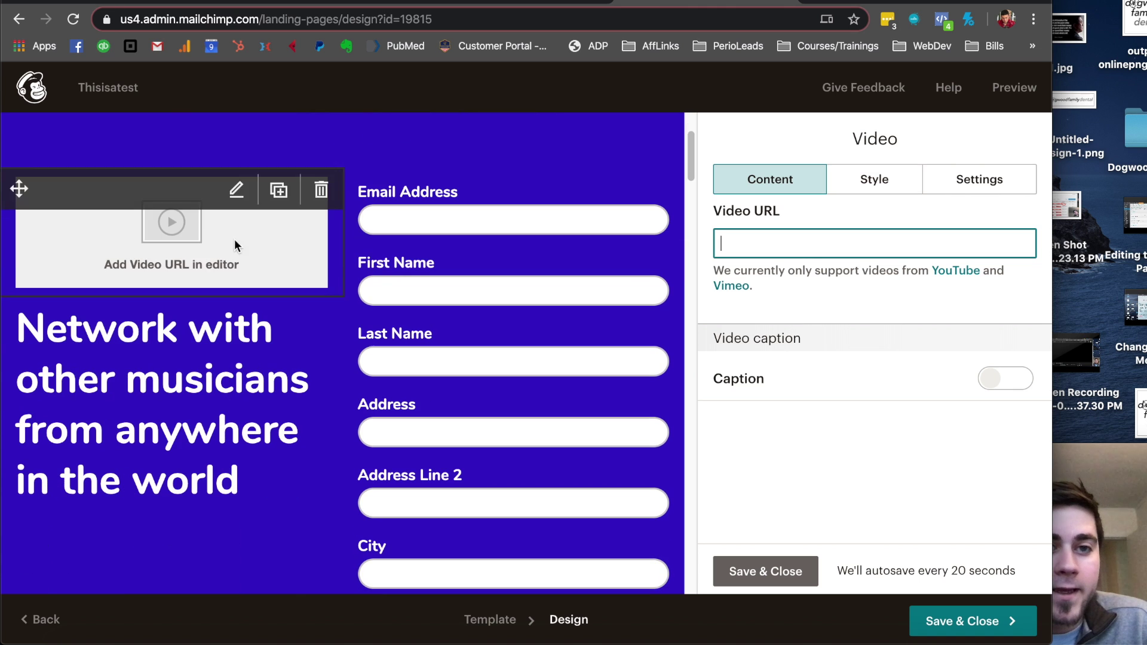
# - Browse the ClickFunnels and Puzzles tabs, narrow the window, then go to the WordPress.com domain search
pyautogui.click(177, 1)
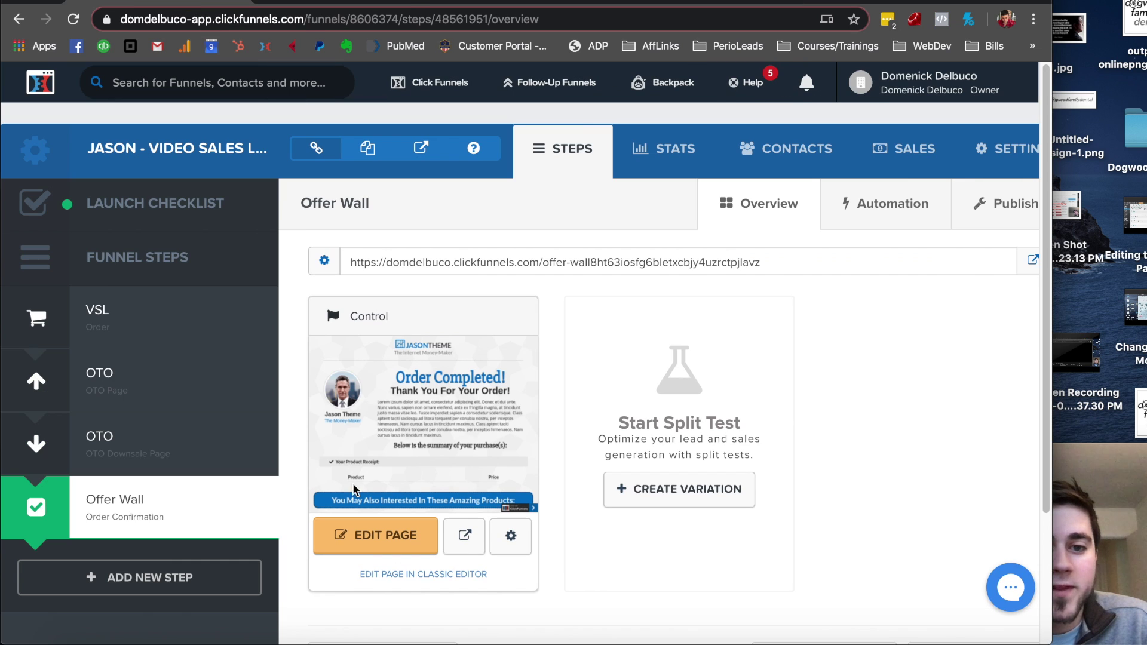
pyautogui.click(877, 3)
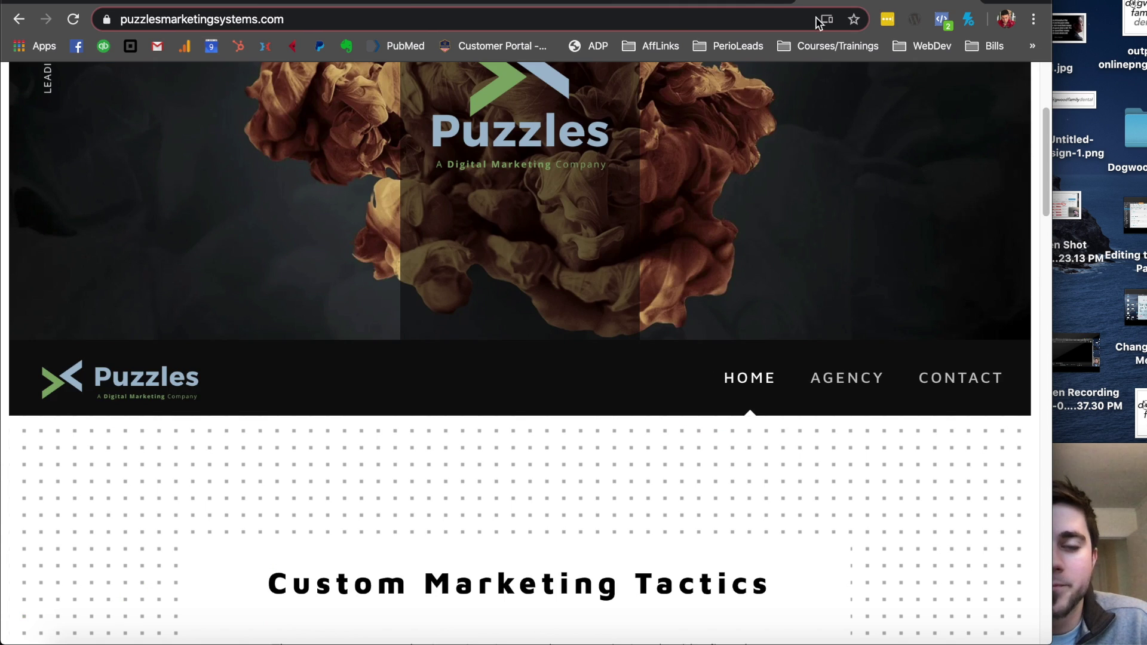
pyautogui.click(662, 1)
pyautogui.scroll(2, 558, 272)
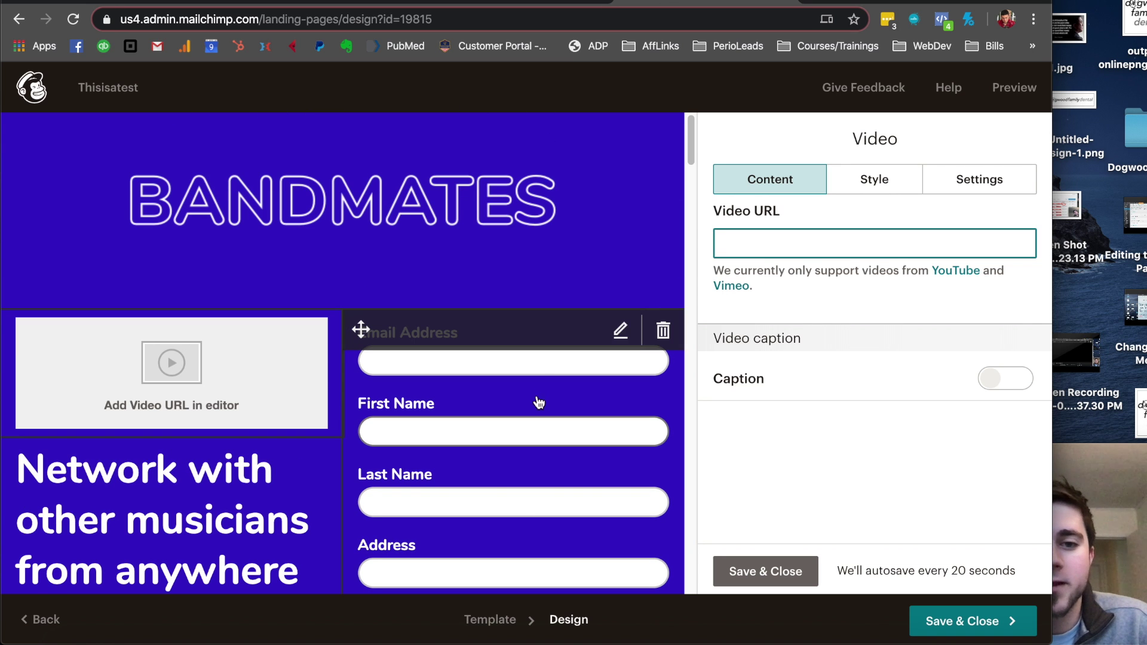
pyautogui.moveTo(1053, 256); pyautogui.dragTo(925, 255)
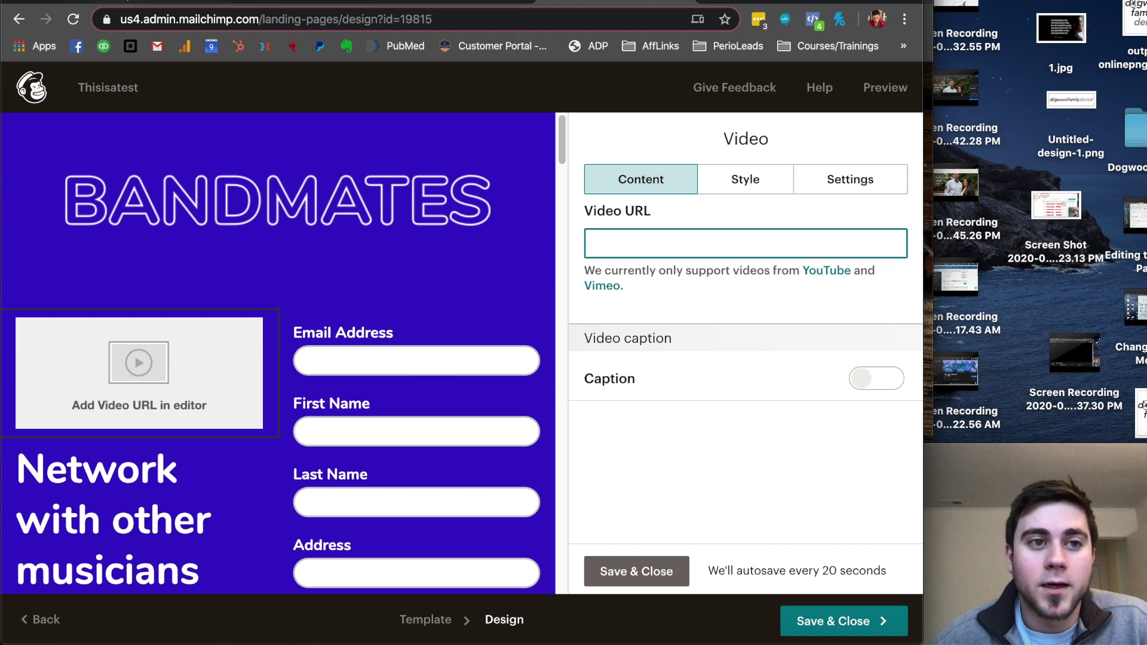
pyautogui.hotkey('ctrl', 'Tab')
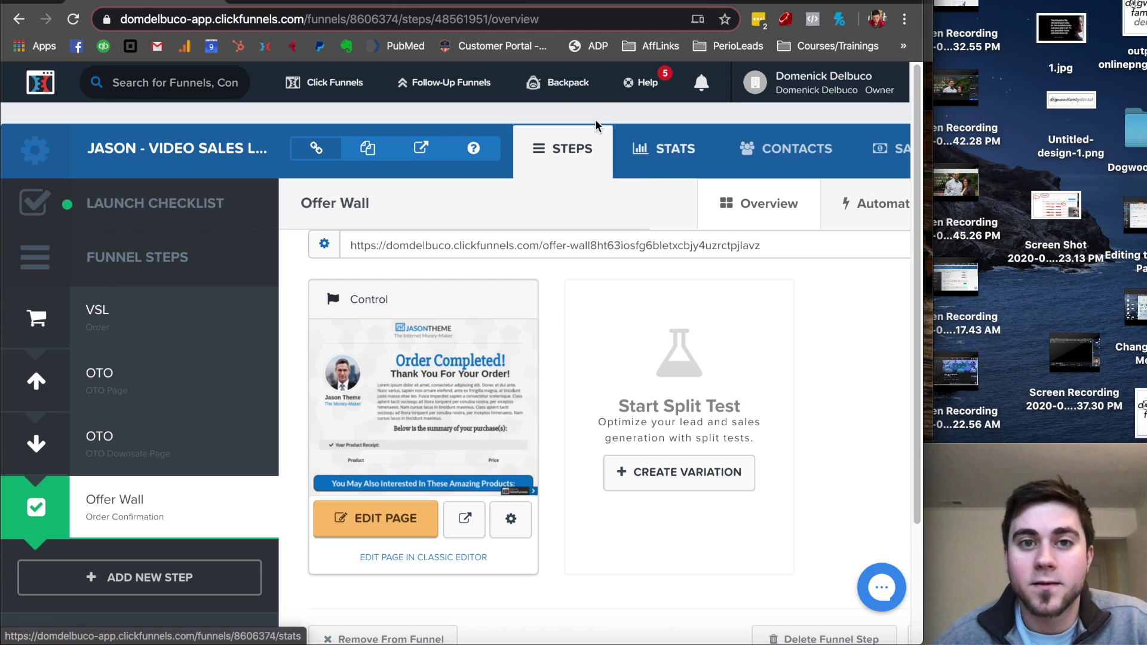
pyautogui.click(586, 2)
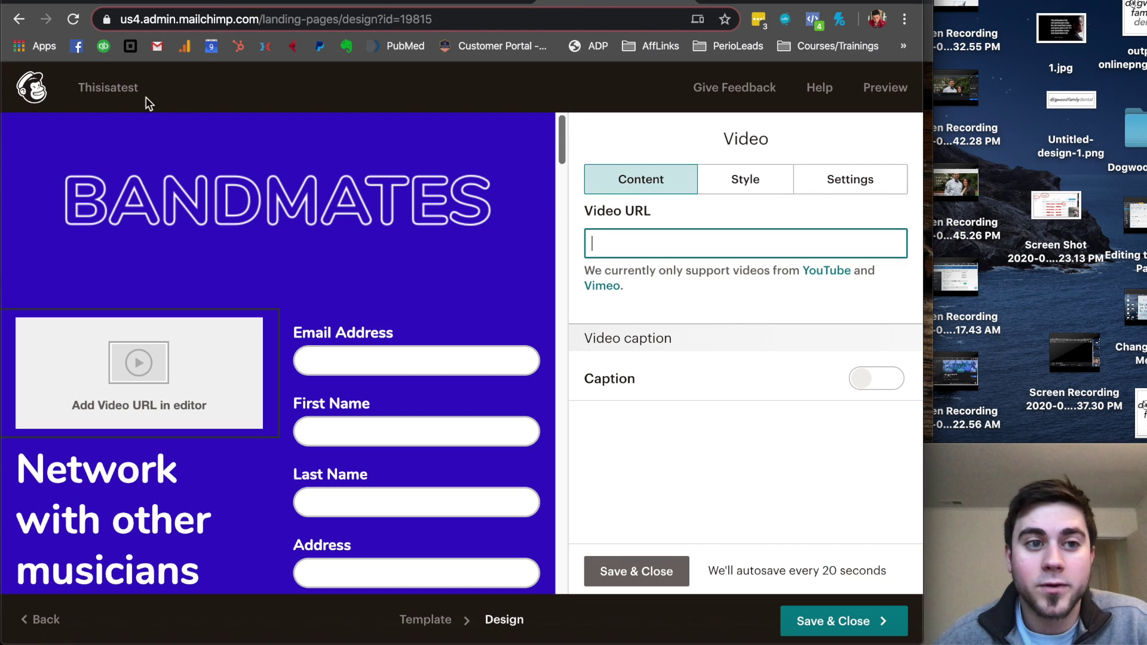
pyautogui.click(103, 94)
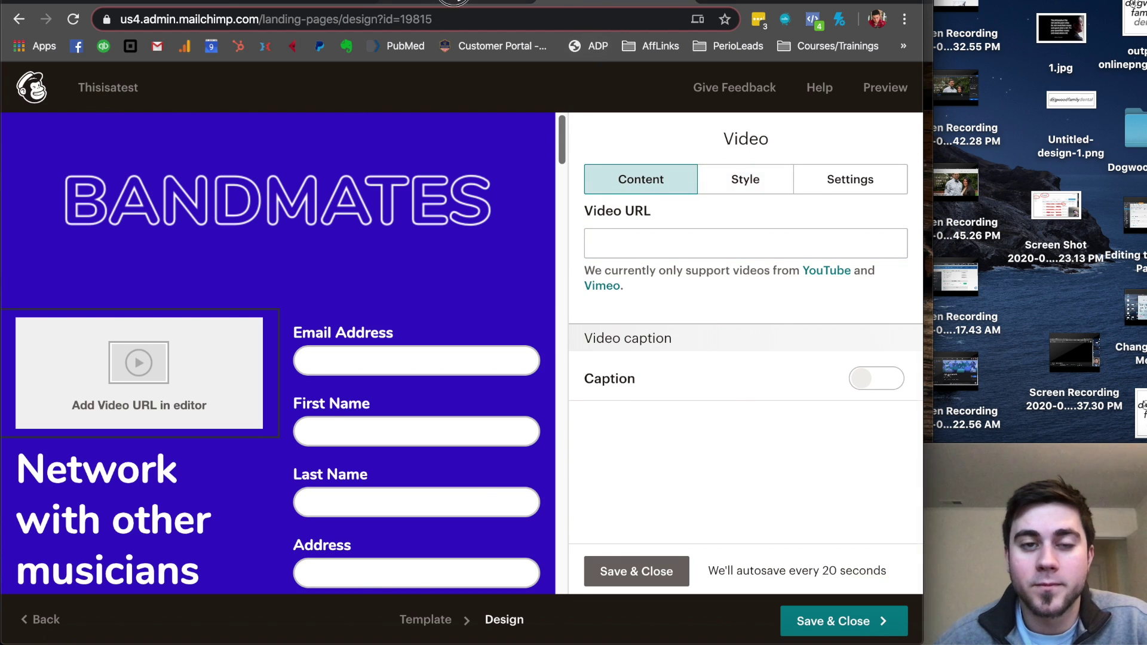
pyautogui.click(454, 2)
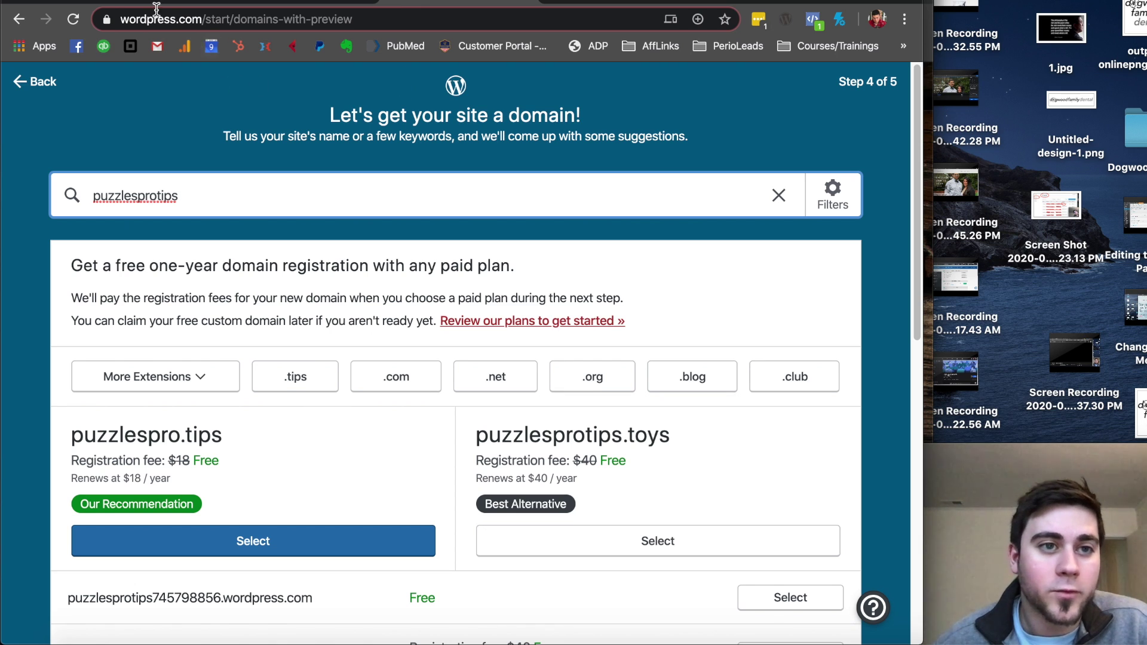
# - Choose the free wordpress.com address for Puzzles Pro Tips and start with a free site
pyautogui.scroll(-3, 202, 109)
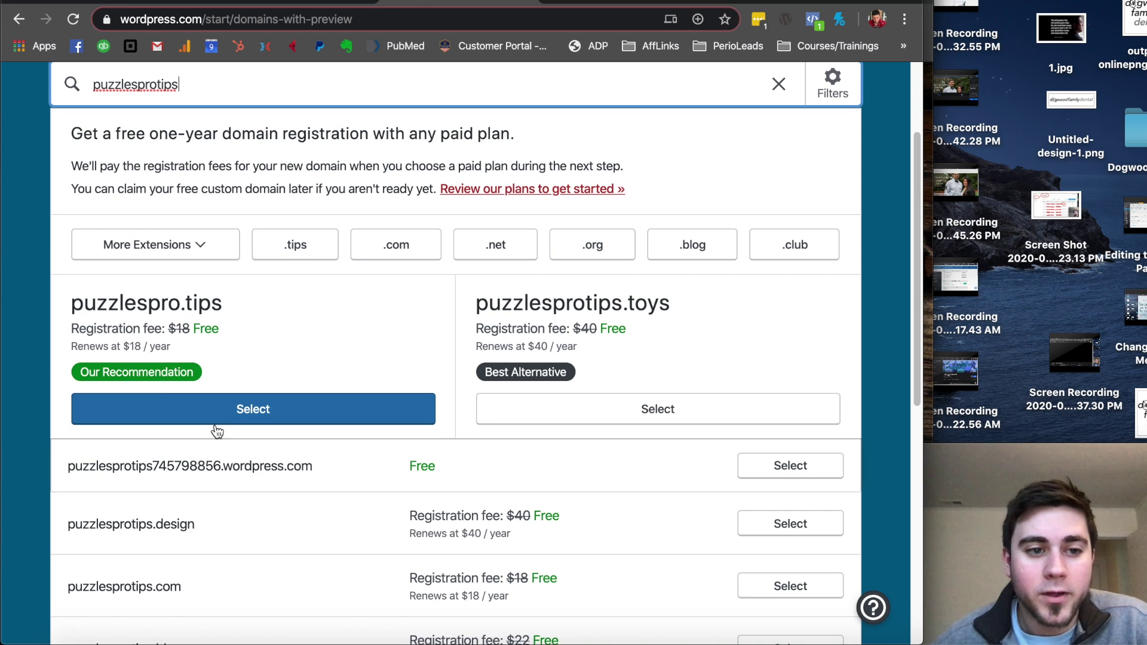
pyautogui.click(192, 327)
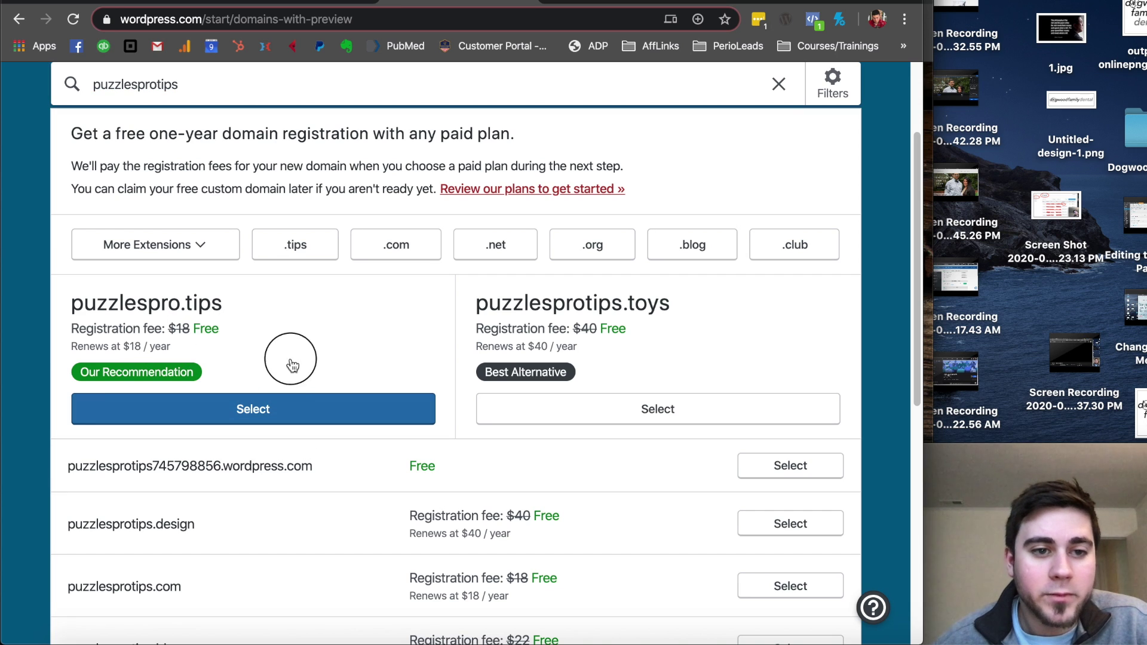
pyautogui.moveTo(193, 328); pyautogui.dragTo(739, 325)
pyautogui.click(866, 323)
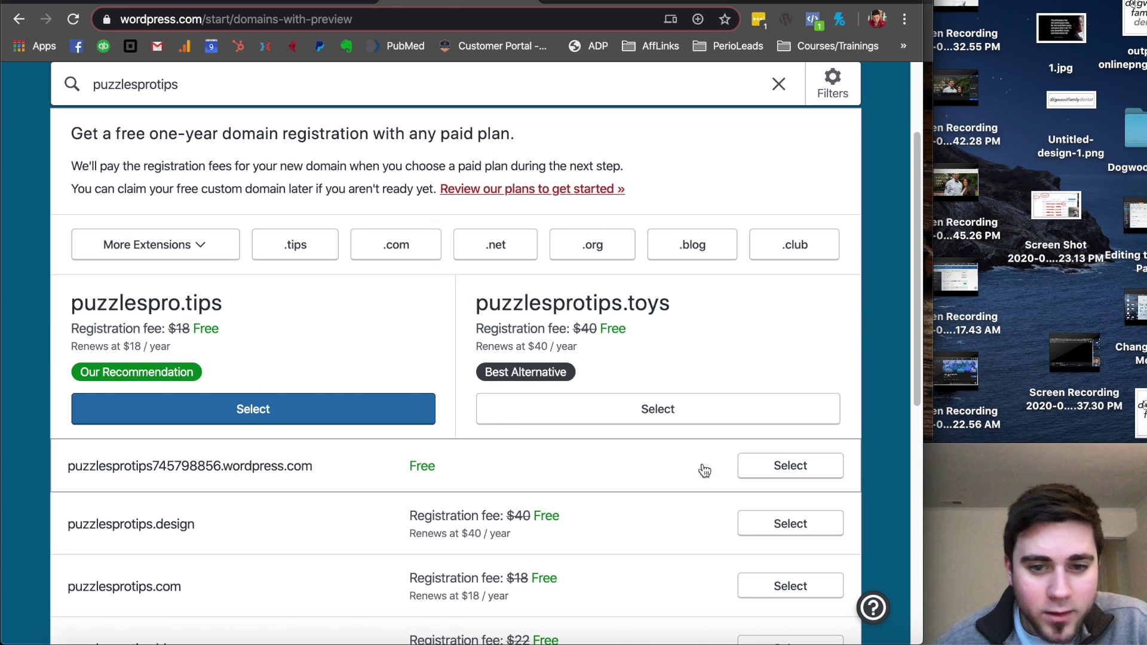
pyautogui.click(771, 469)
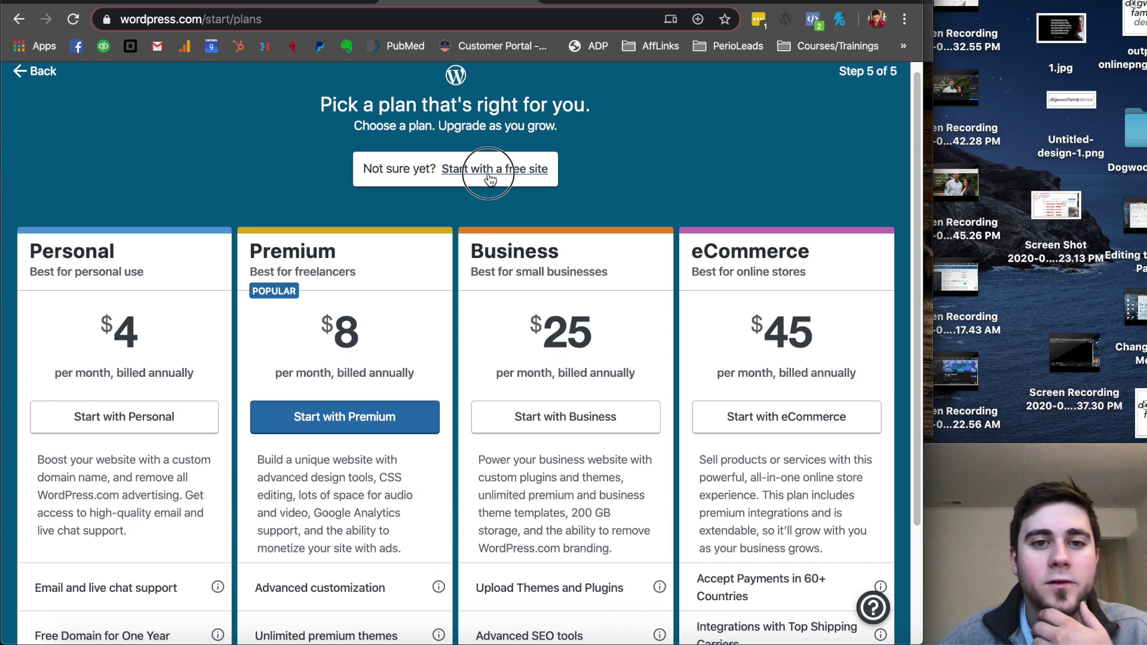
pyautogui.click(473, 171)
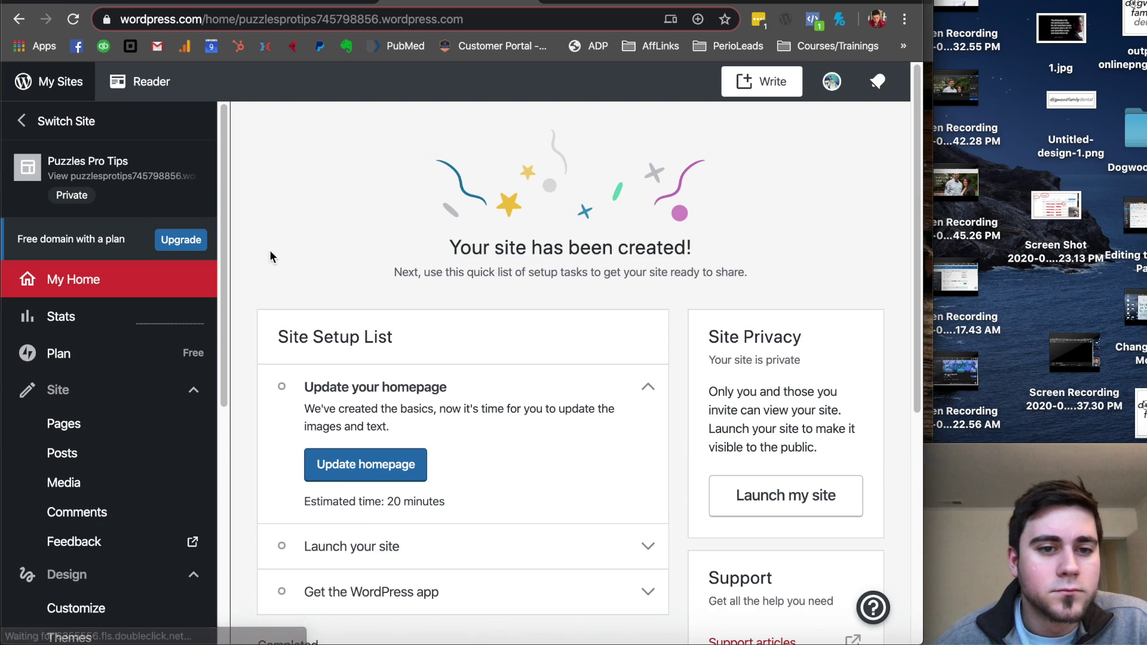
# - Open the homepage in the block editor and retitle it from Home to 'Puzzles Pro Tips'
pyautogui.click(378, 472)
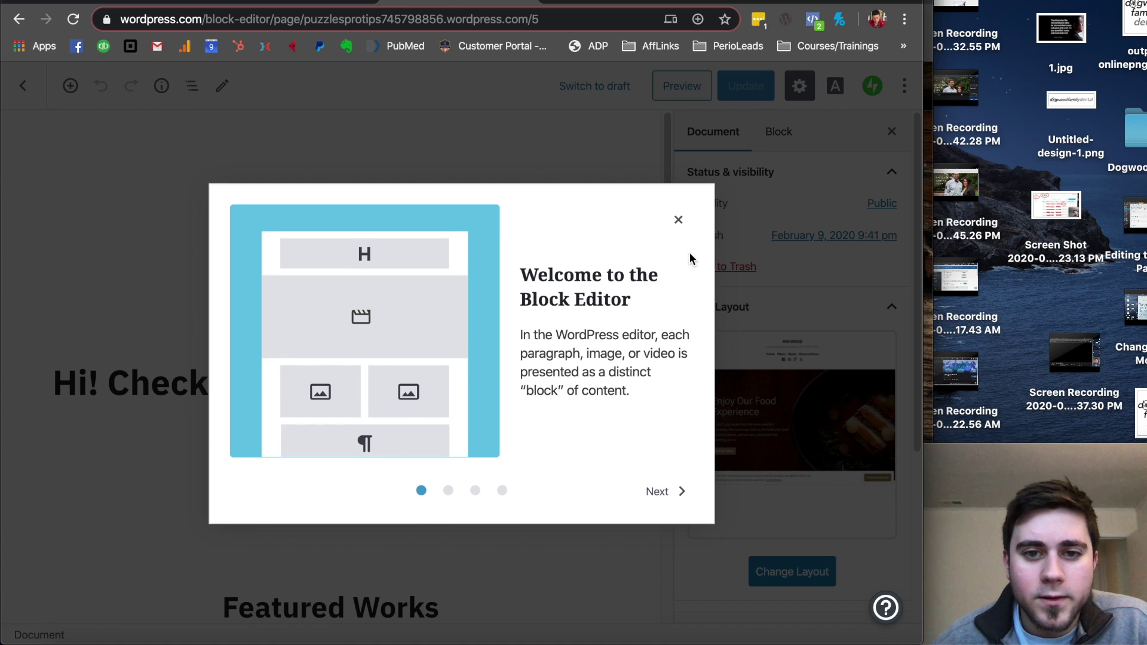
pyautogui.click(678, 219)
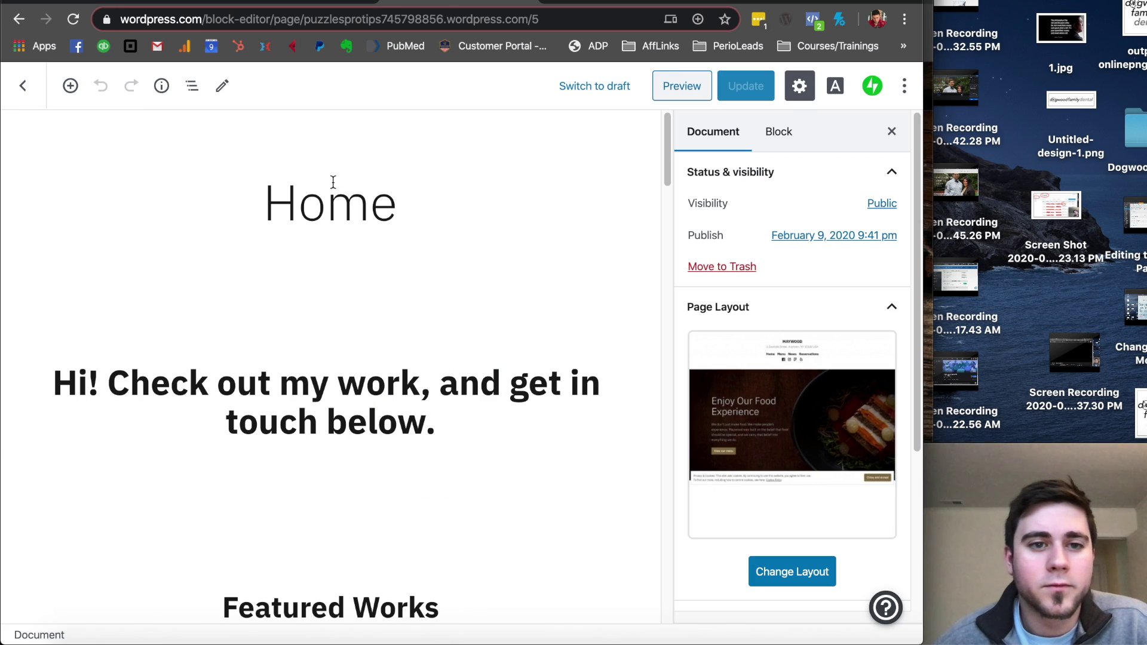
pyautogui.click(349, 221)
pyautogui.doubleClick(350, 200)
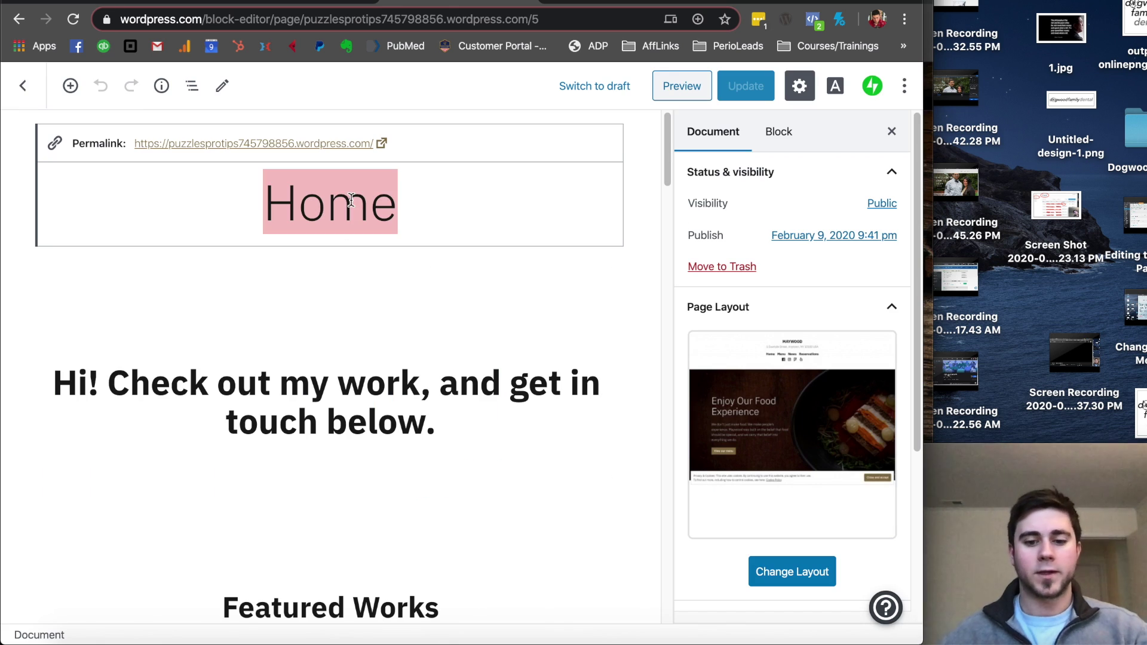
pyautogui.write('Puzzles Pro')
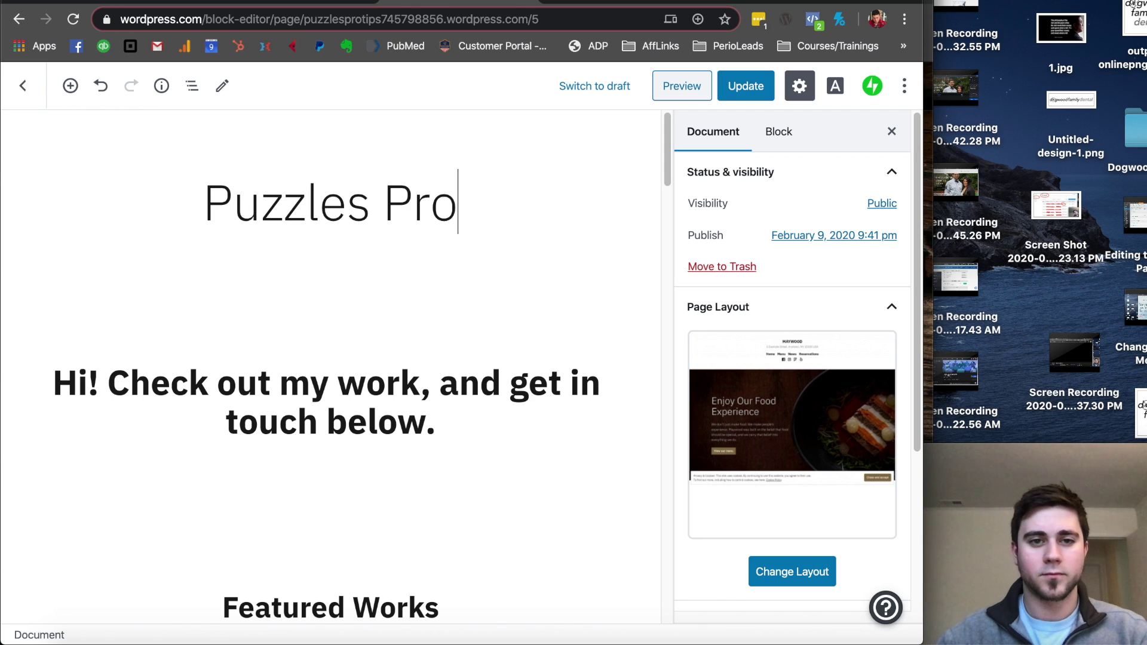
pyautogui.write(' Tips')
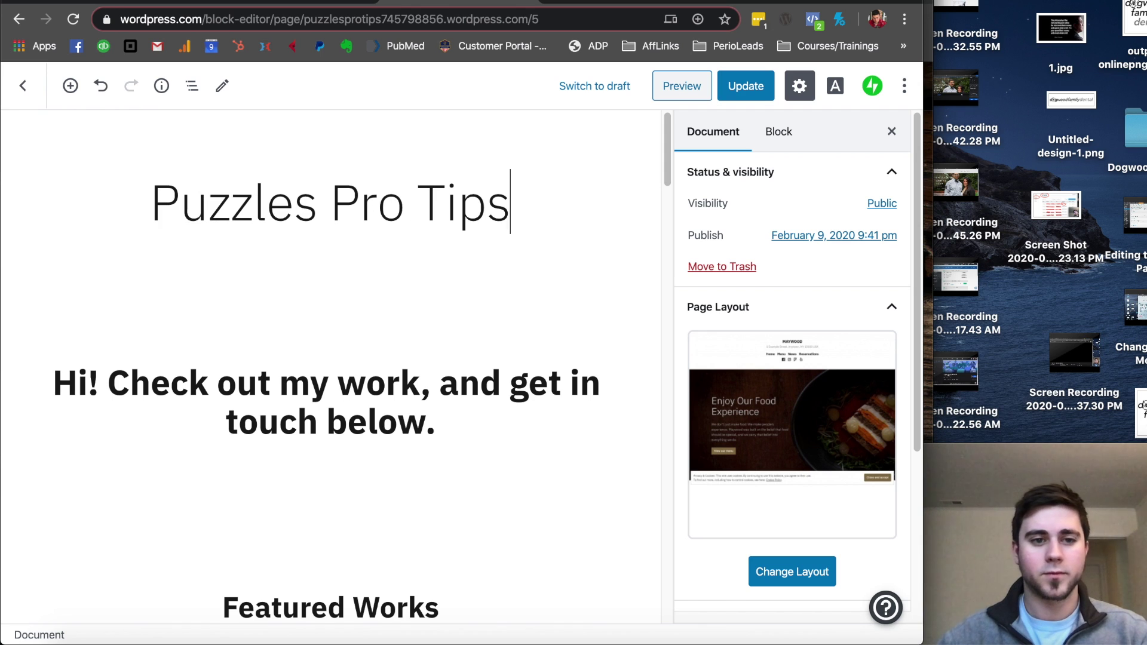
# - Select the welcome heading's text, then bring up the block inserter
pyautogui.click(340, 394)
pyautogui.tripleClick(344, 398)
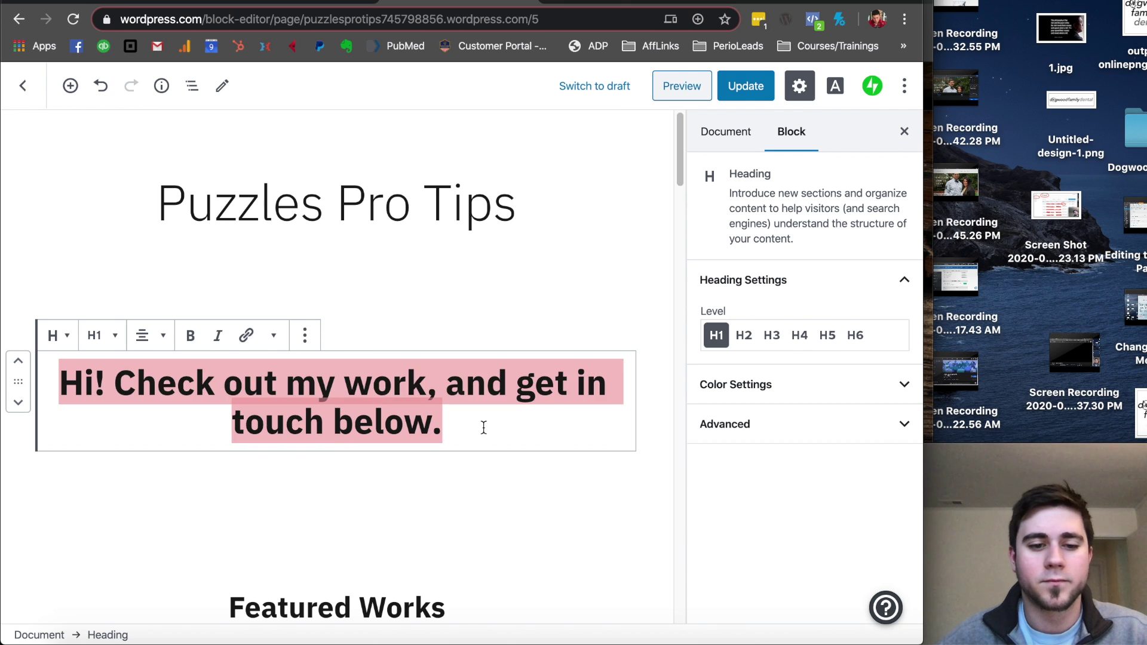
pyautogui.scroll(-10, 484, 427)
pyautogui.scroll(10, 198, 164)
pyautogui.click(198, 163)
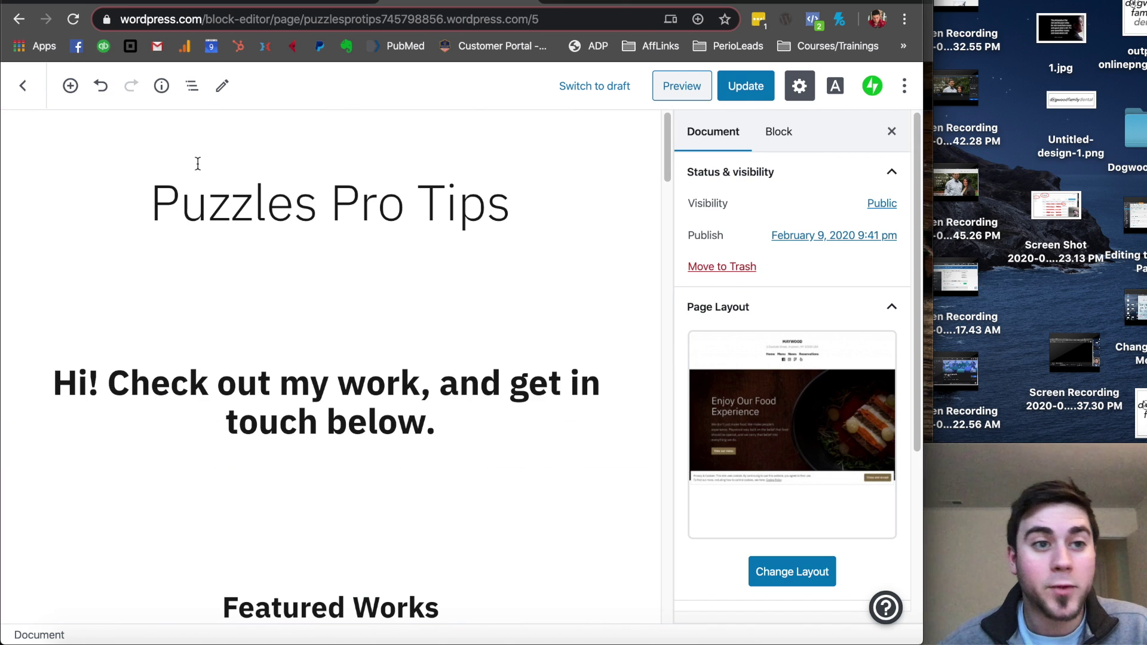
pyautogui.click(71, 87)
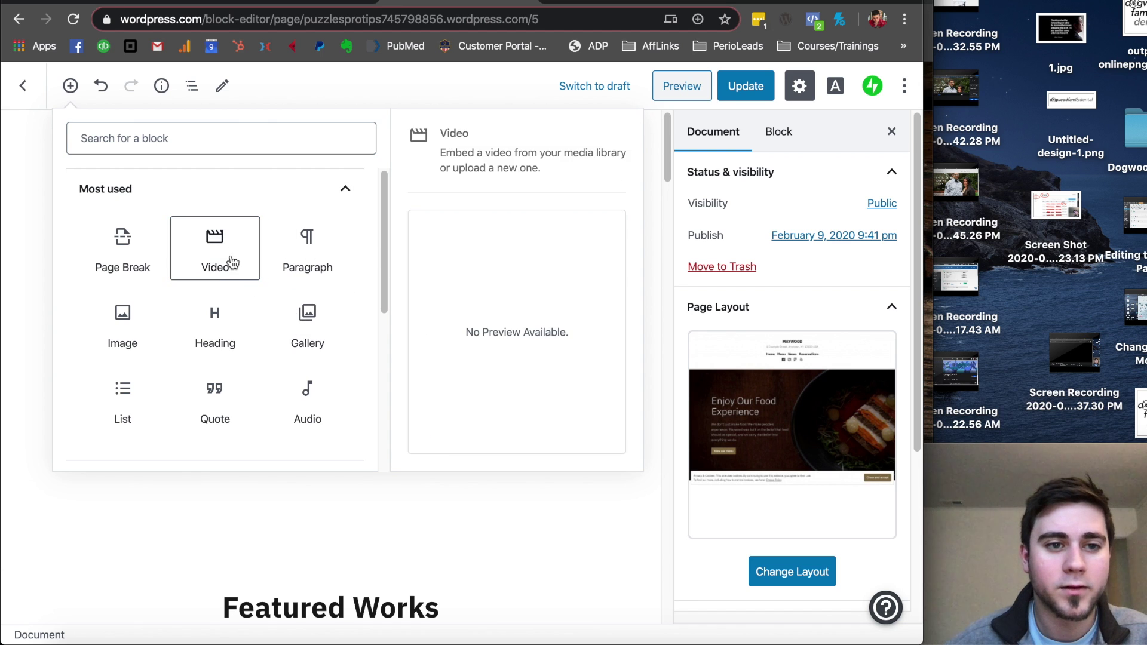
pyautogui.click(213, 291)
# - Add a Video block and move it up to sit directly below the title
pyautogui.click(218, 236)
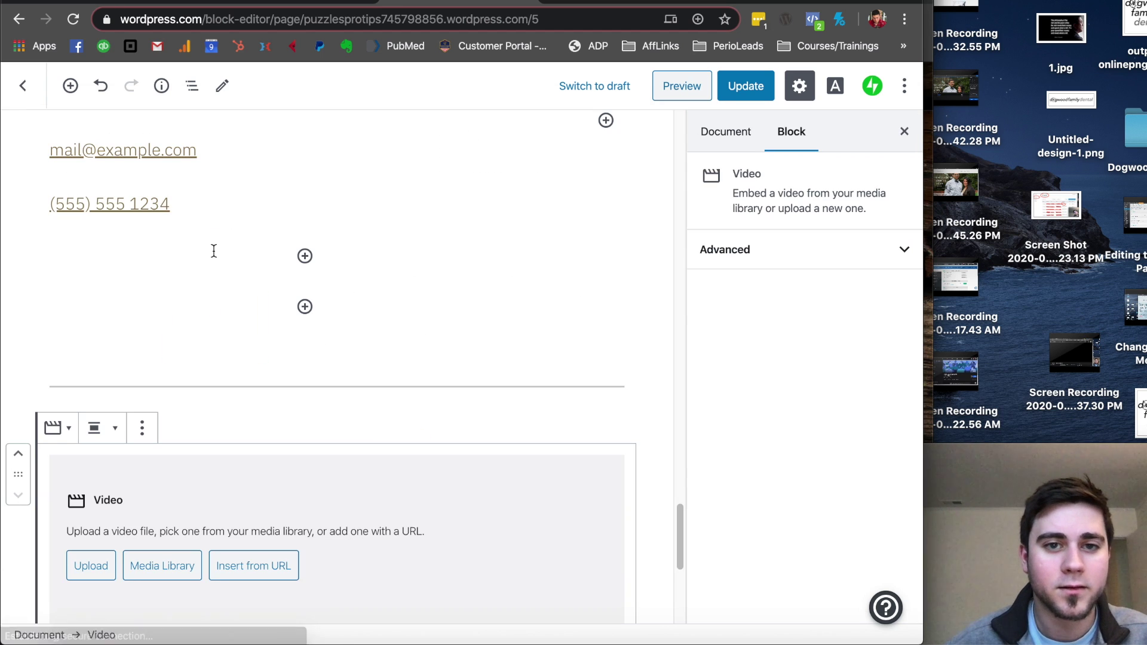
pyautogui.scroll(-5, 315, 433)
pyautogui.scroll(6, 282, 433)
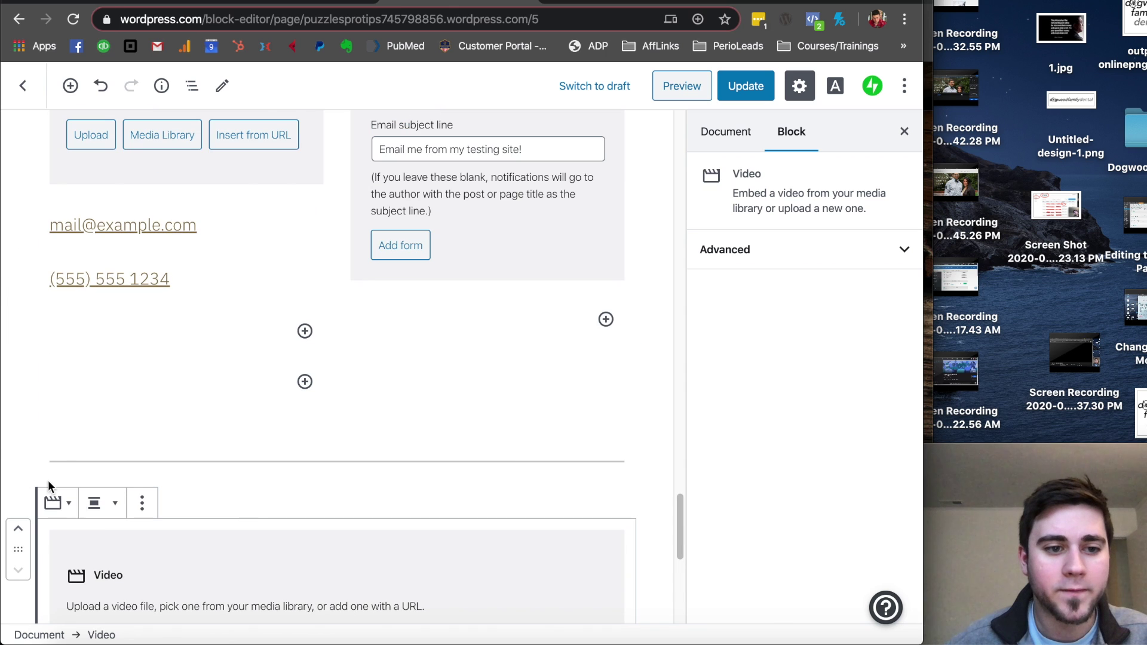
pyautogui.click(18, 528)
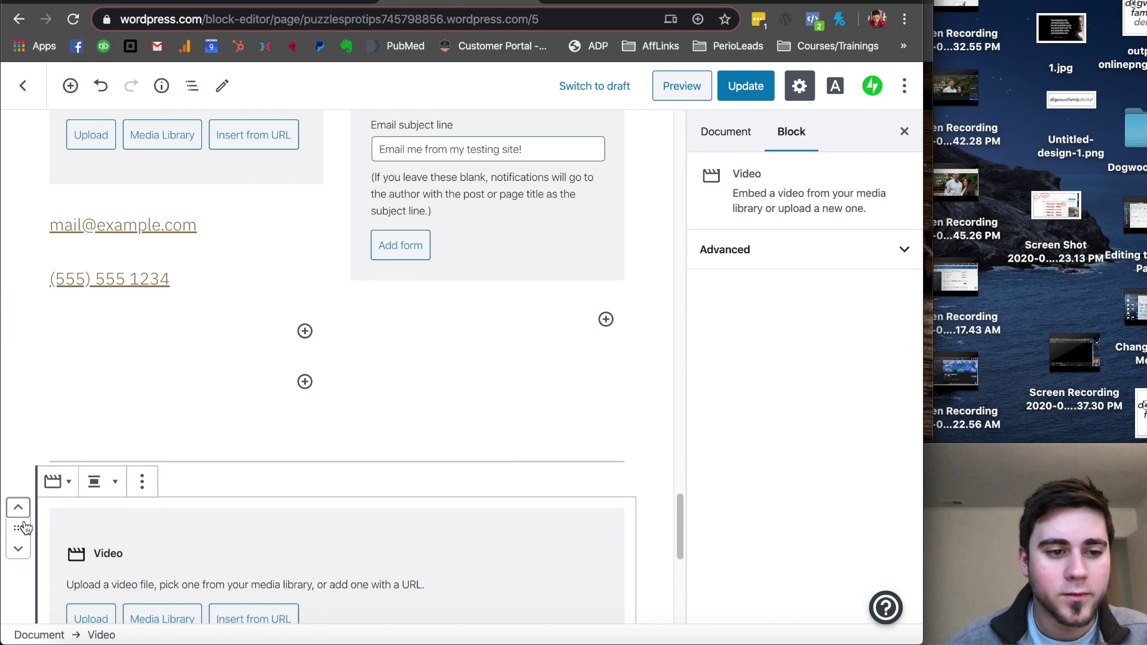
pyautogui.click(17, 488)
pyautogui.click(17, 460)
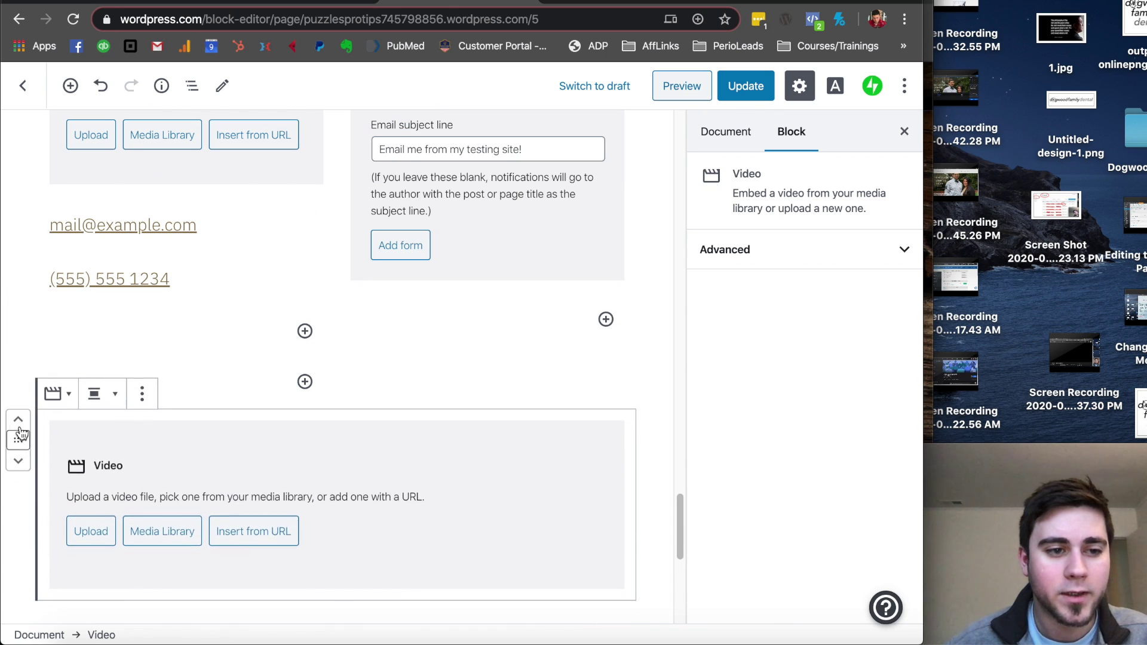
pyautogui.click(18, 418)
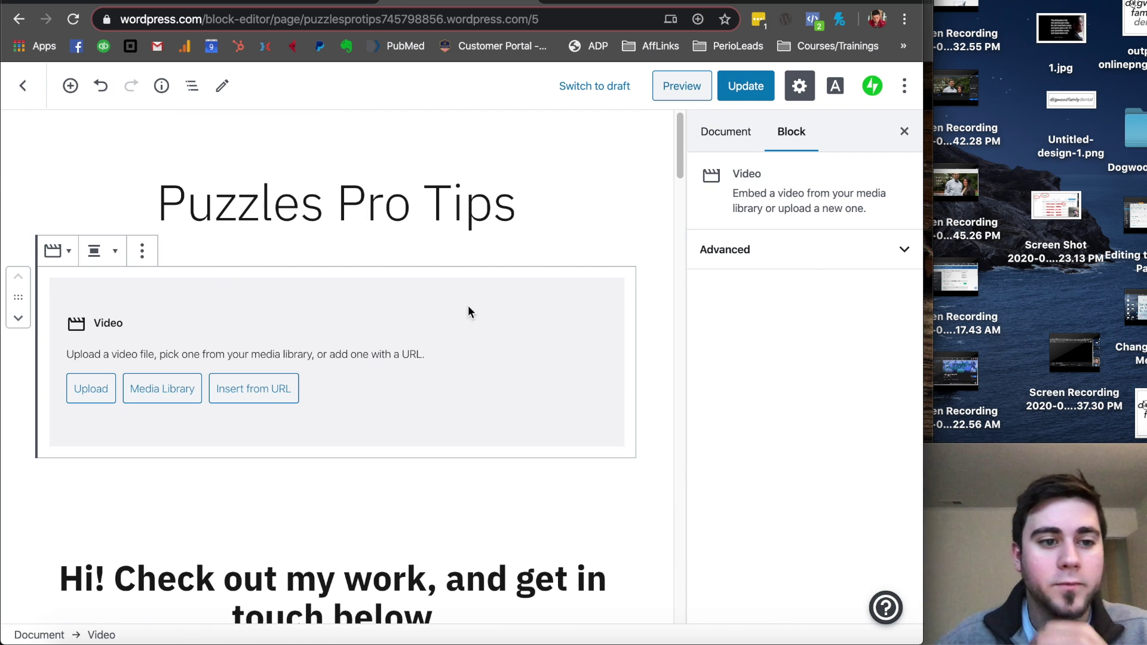
# - Change the welcome heading to read 'Click Here To Get Started'
pyautogui.scroll(-2, 367, 474)
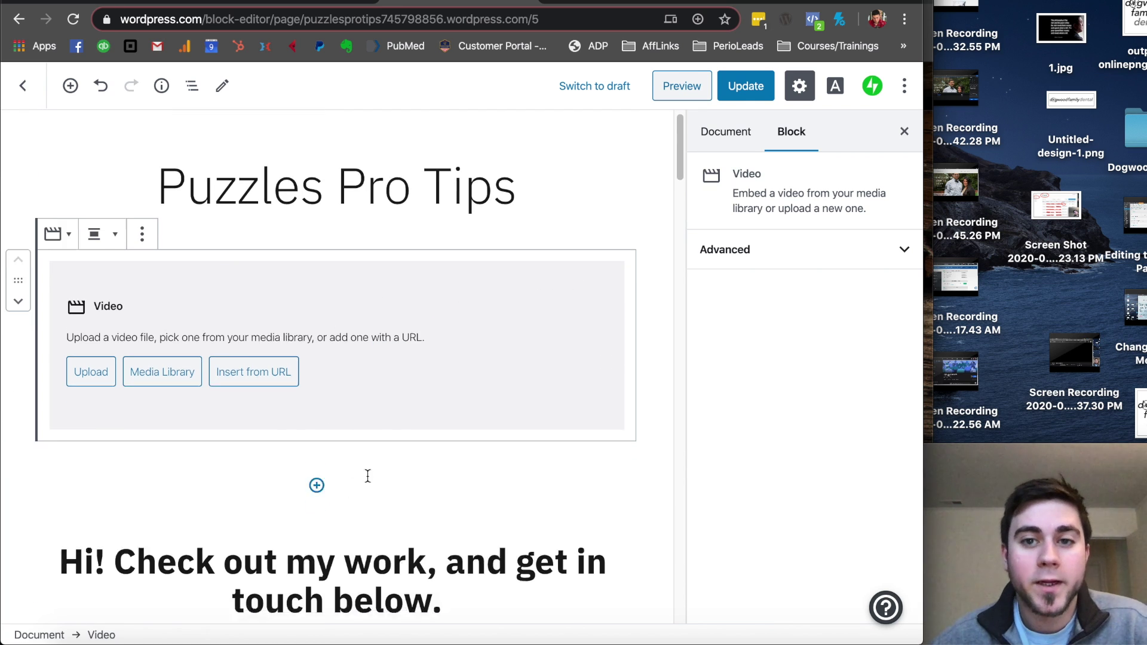
pyautogui.tripleClick(370, 473)
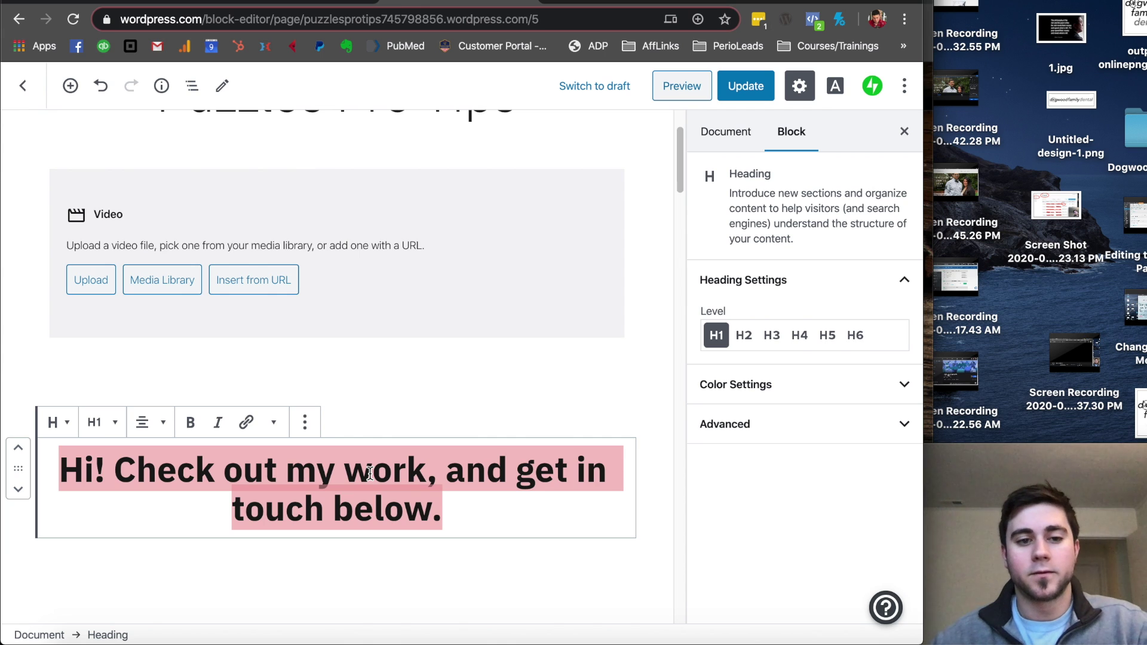
pyautogui.write('Clic')
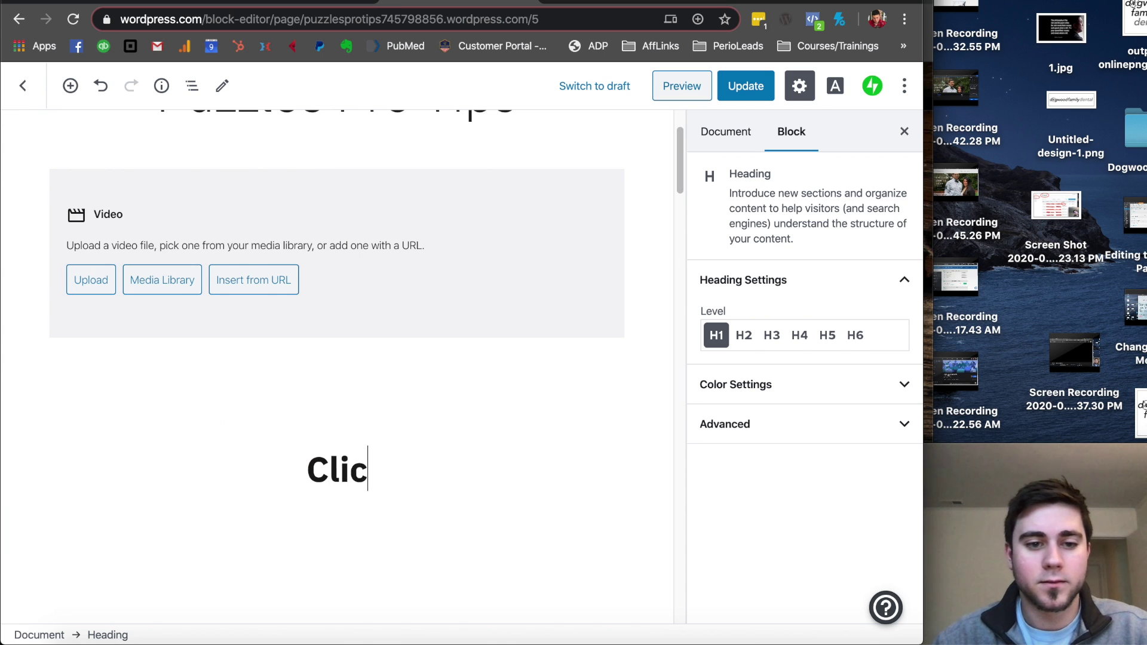
pyautogui.write('k Here To Get')
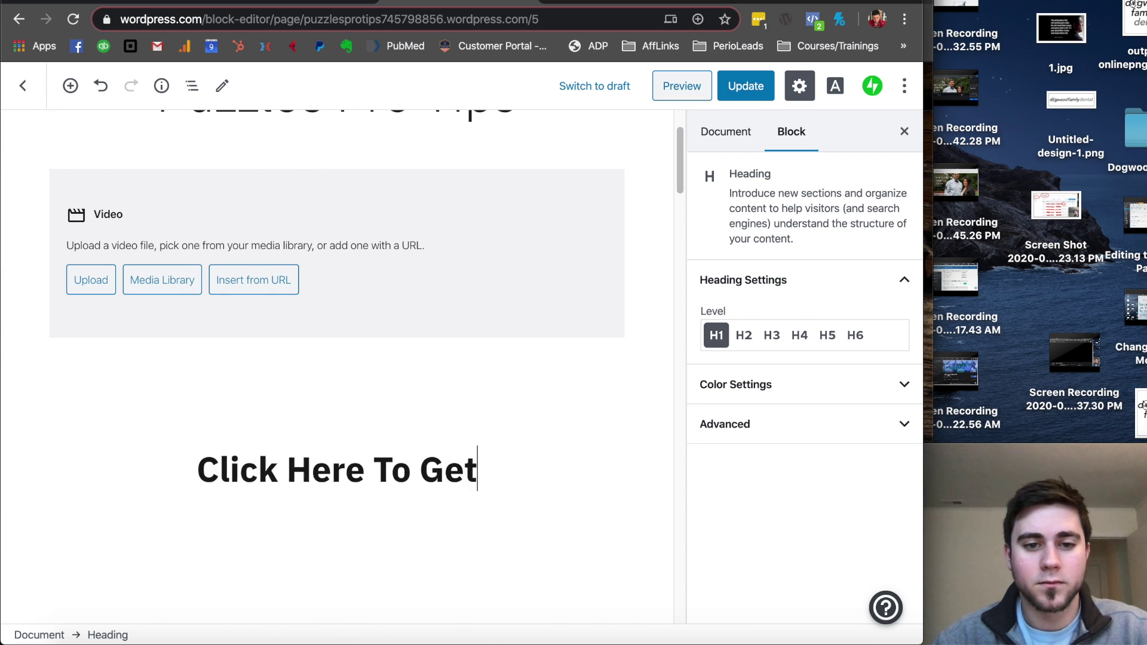
pyautogui.write(' Started')
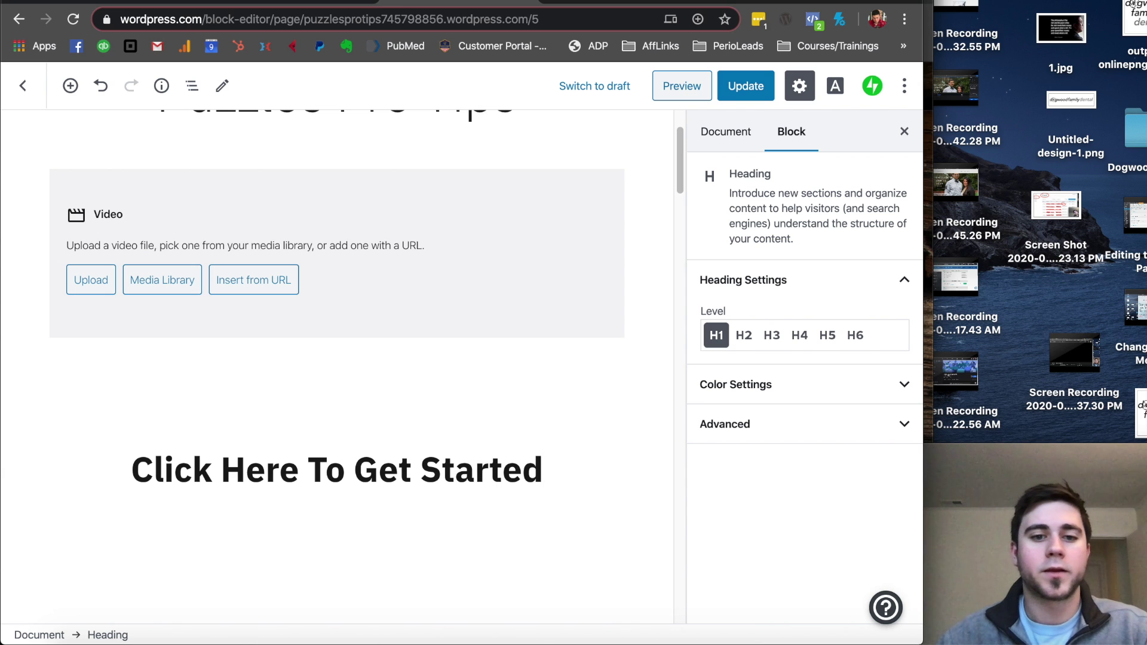
pyautogui.click(70, 85)
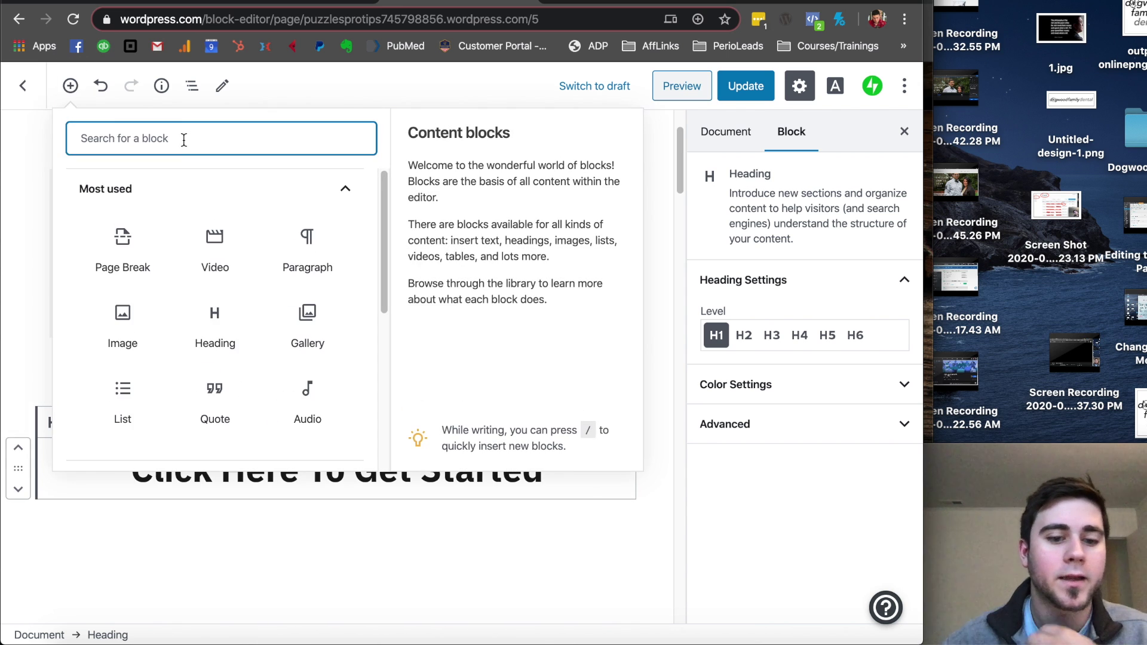
# - Insert a Buttons block below the heading labelled 'Buy My Thing!'
pyautogui.write('button')
pyautogui.moveTo(108, 256)
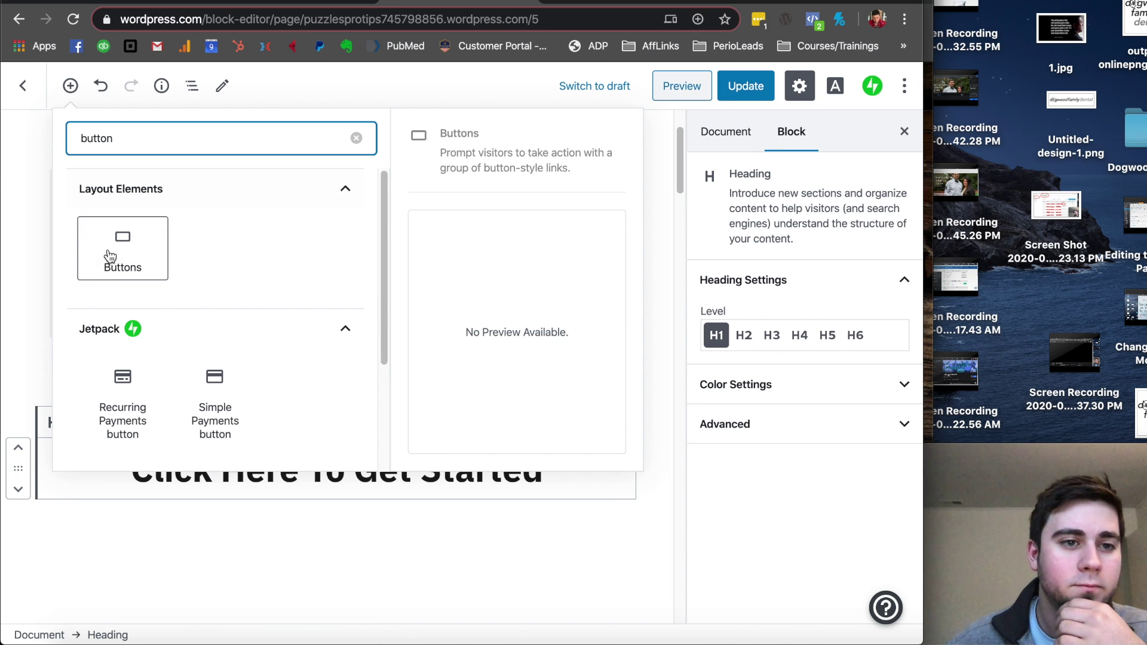
pyautogui.click(136, 237)
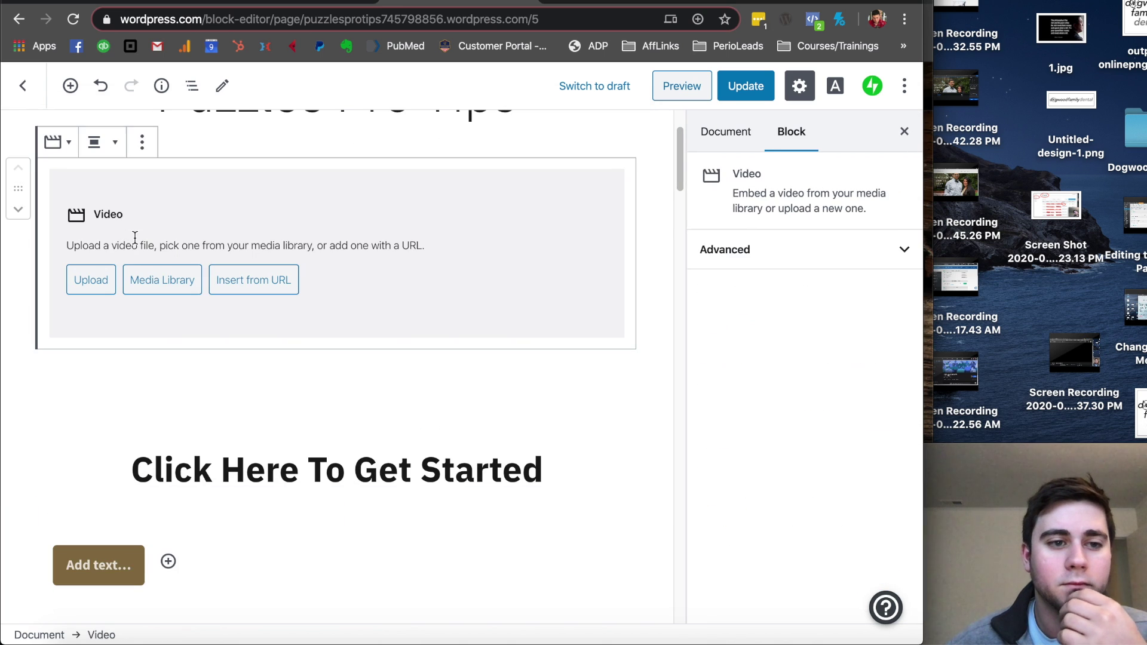
pyautogui.click(67, 561)
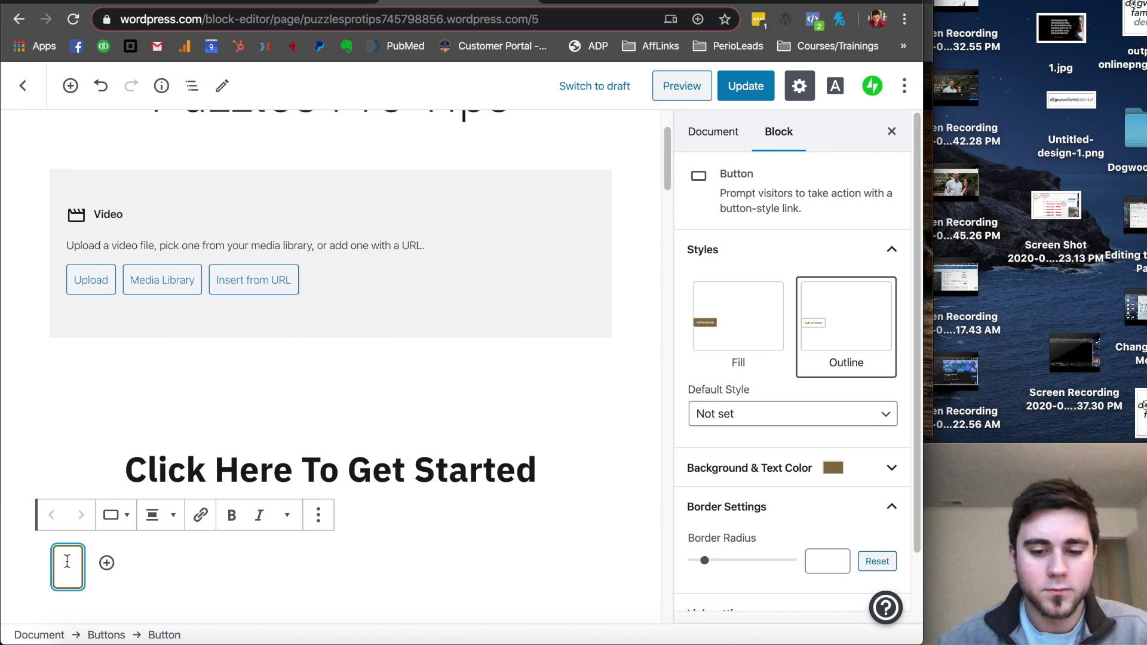
pyautogui.write('Buy My T')
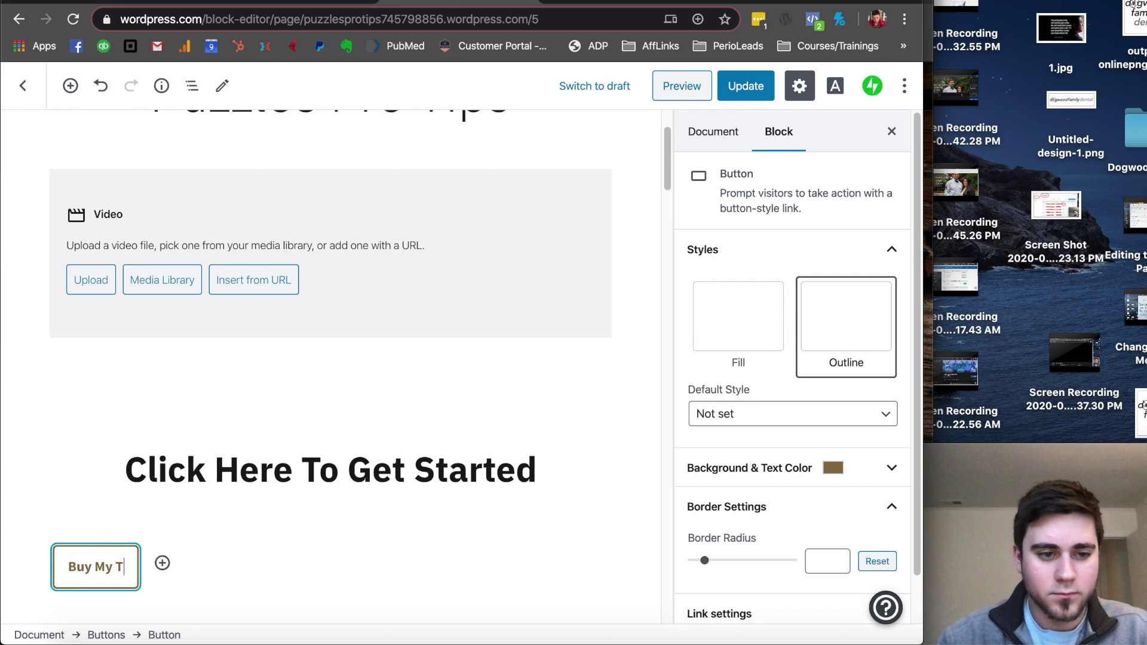
pyautogui.write('hing!')
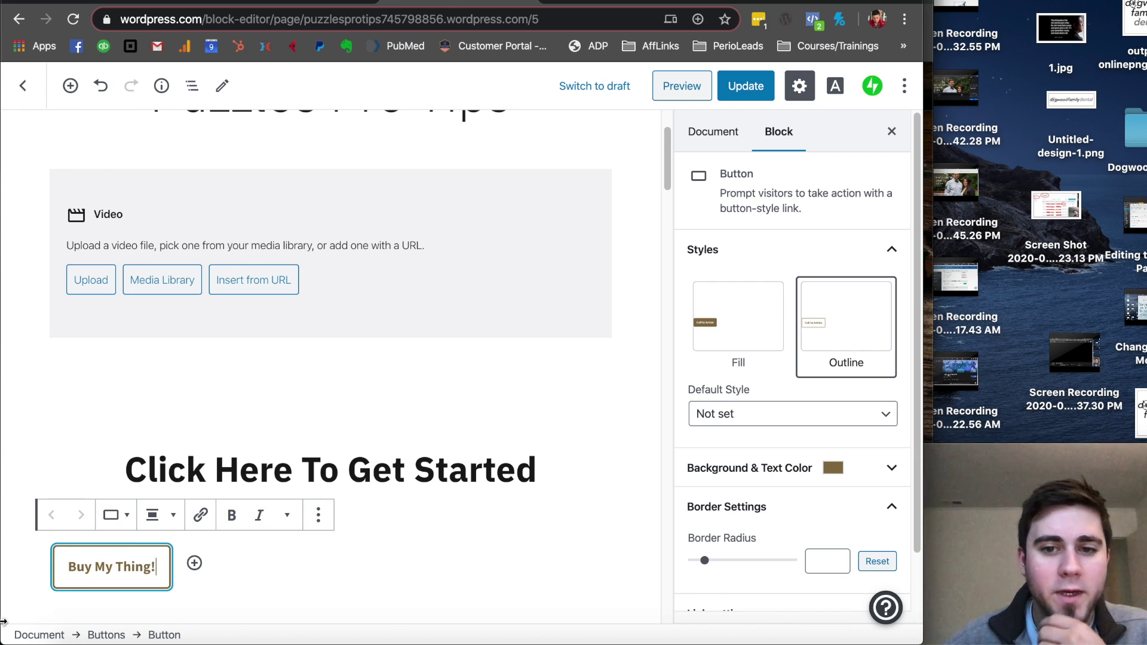
# - Try centre alignment on the button and select the button and its group
pyautogui.click(154, 515)
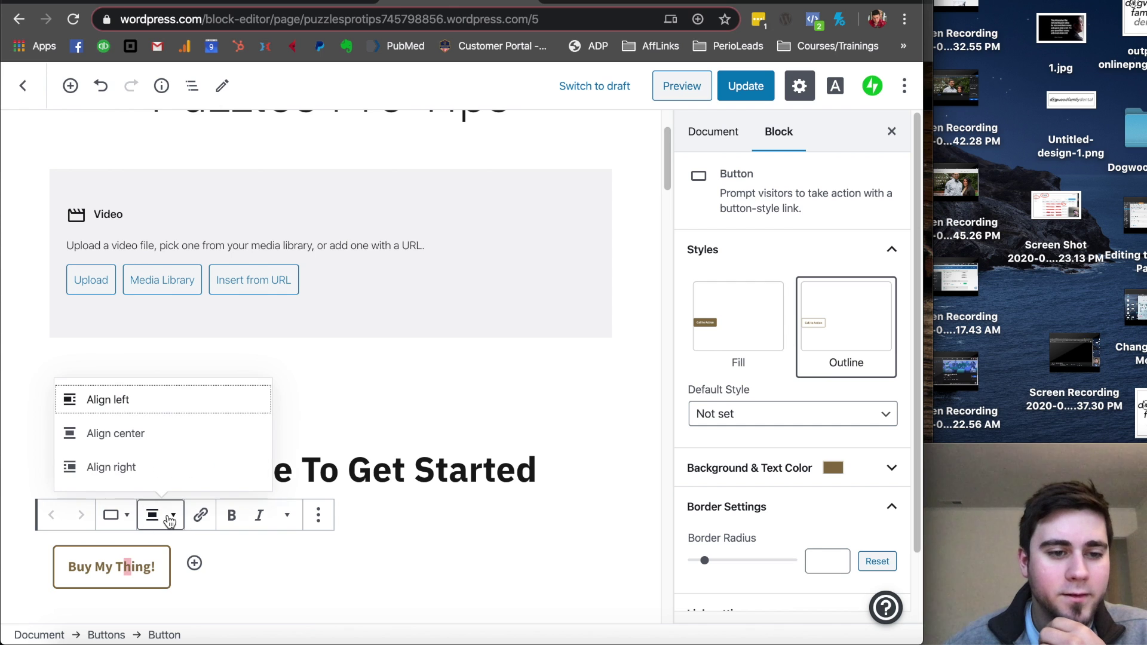
pyautogui.click(158, 432)
pyautogui.click(153, 515)
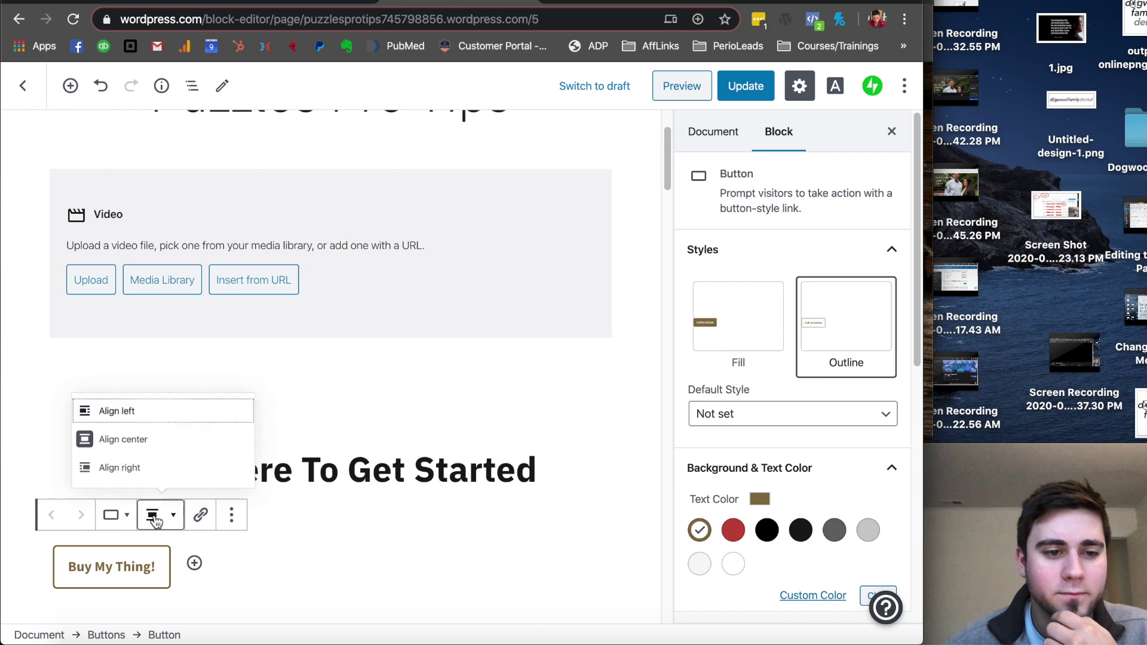
pyautogui.click(153, 442)
pyautogui.click(284, 586)
pyautogui.scroll(-2, 214, 482)
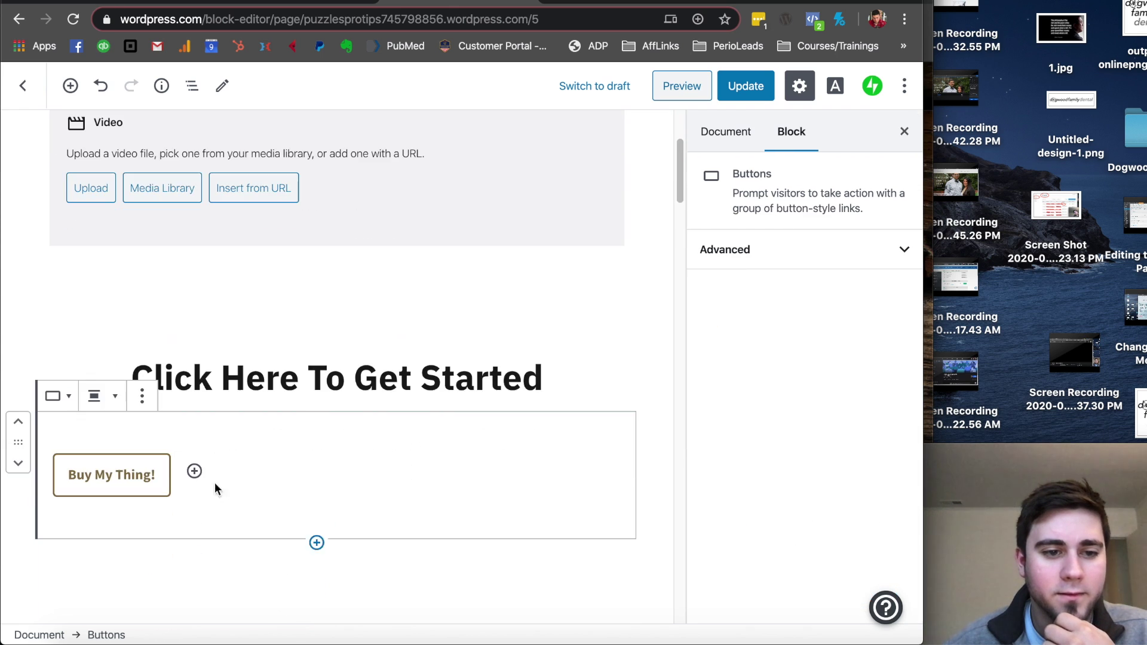
pyautogui.click(144, 478)
pyautogui.click(177, 481)
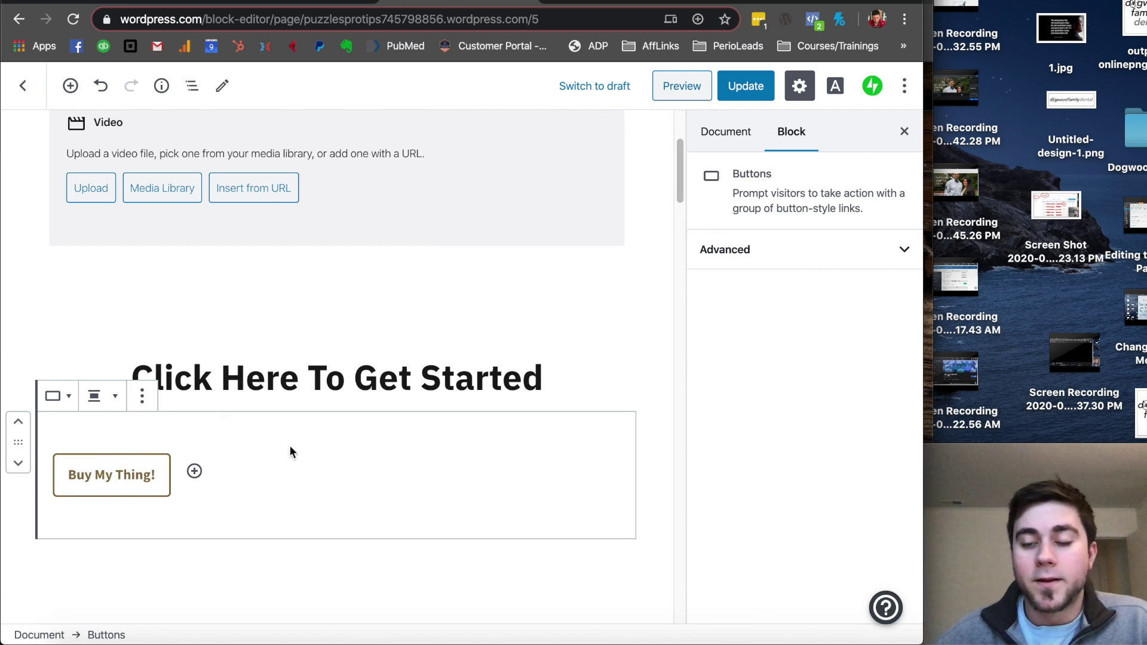
# - Check the button's colours, save the page with Update, and return to My Home
pyautogui.scroll(3, 477, 439)
pyautogui.scroll(1, 482, 445)
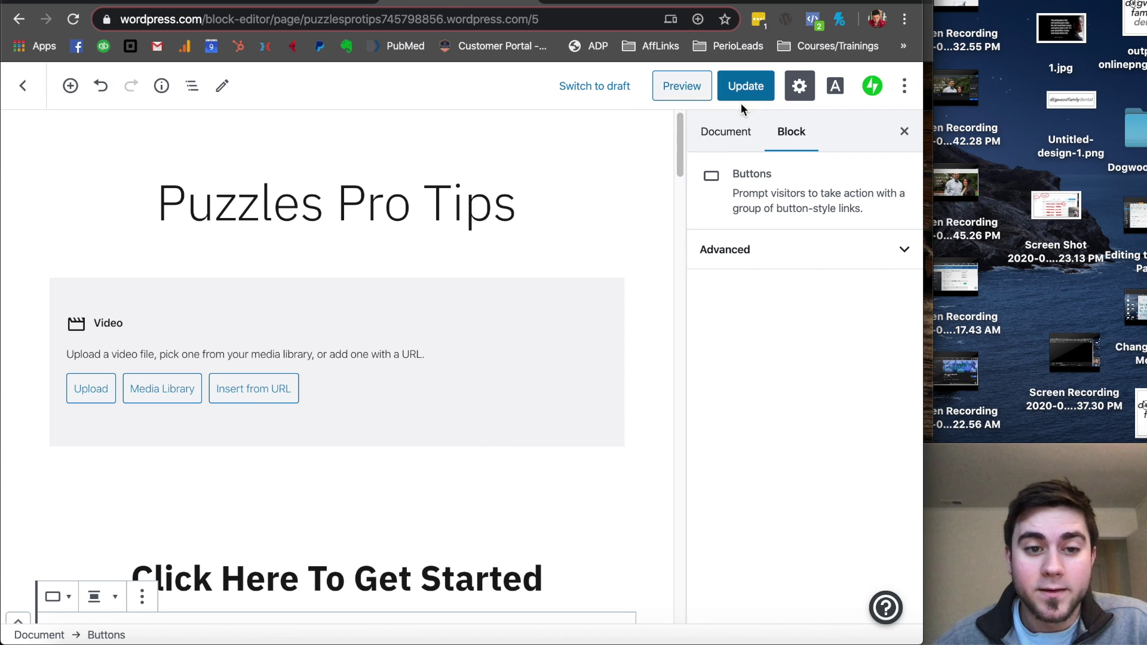
pyautogui.scroll(-7, 579, 387)
pyautogui.click(153, 328)
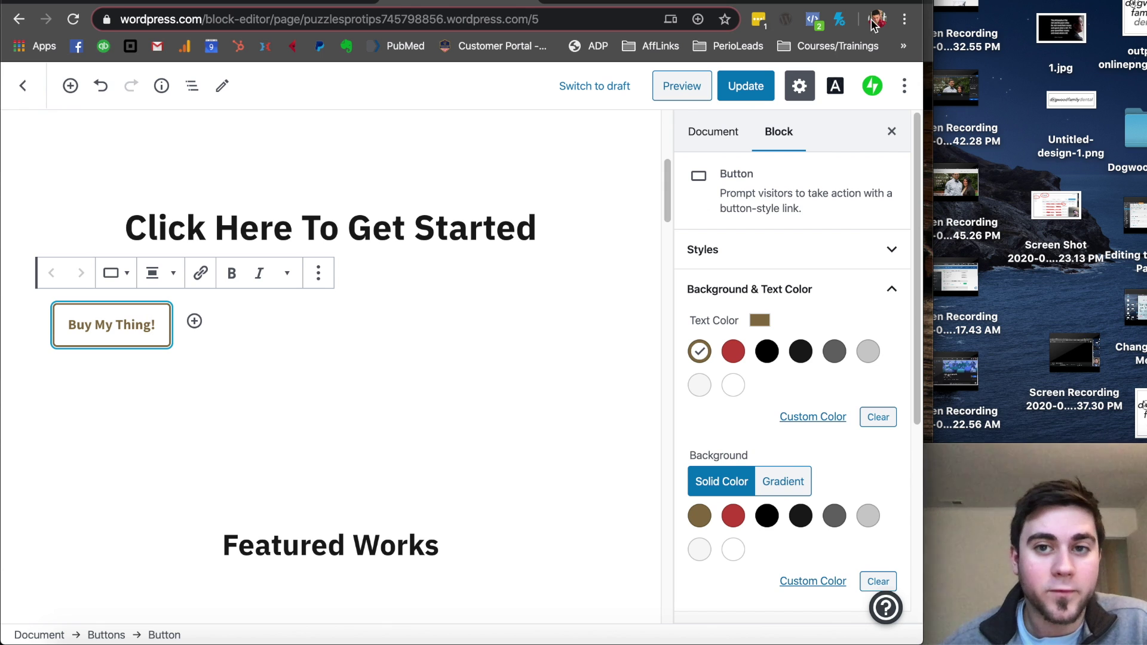
pyautogui.click(745, 86)
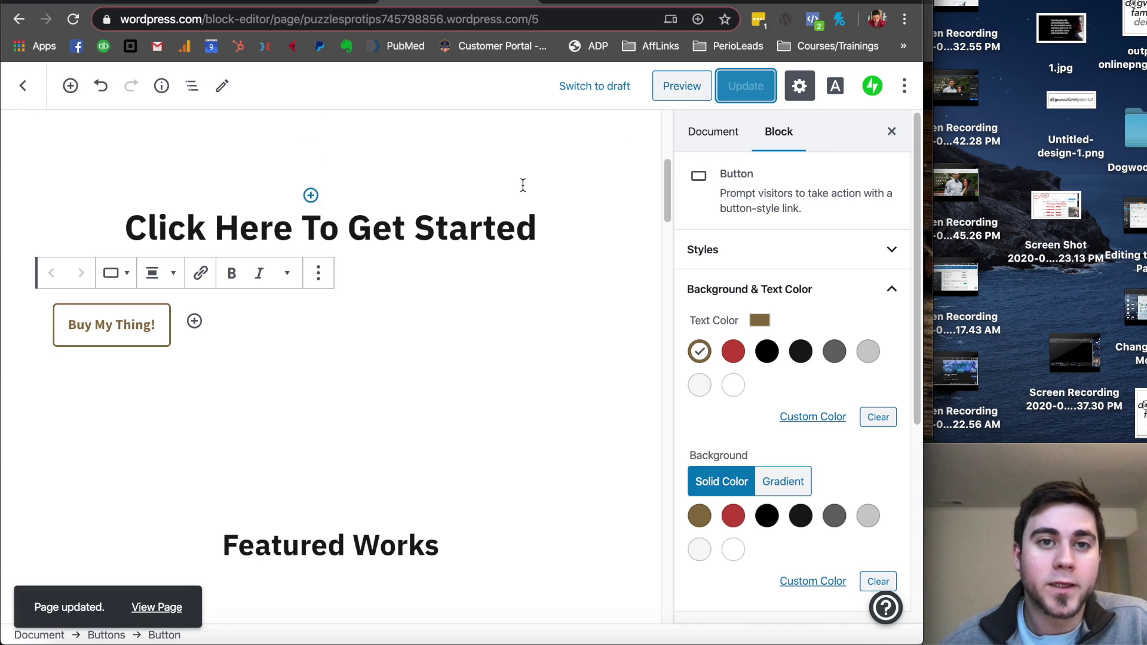
pyautogui.click(27, 81)
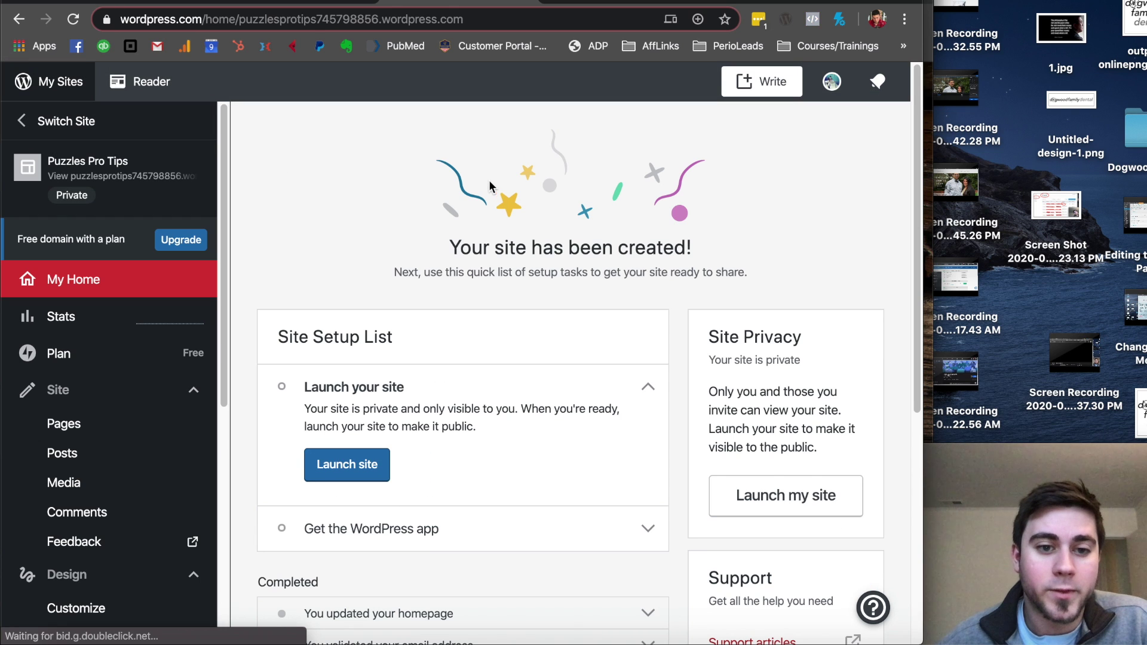
# - Open the site's Plugins page and start the Business plan upgrade needed for WooCommerce
pyautogui.scroll(-4, 298, 225)
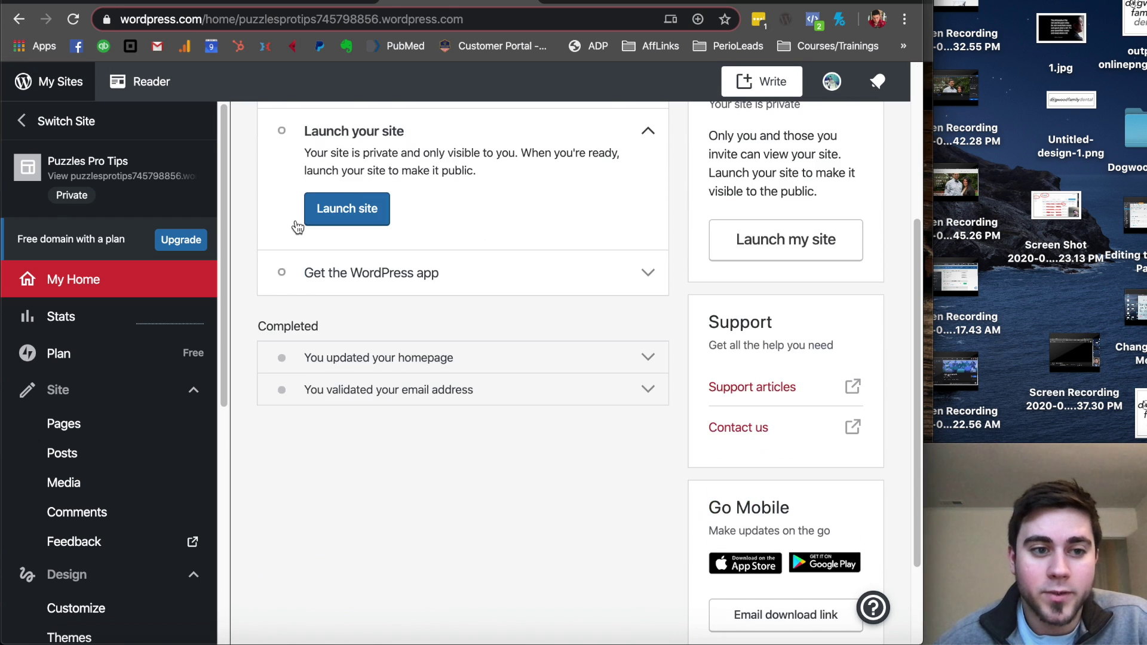
pyautogui.scroll(3, 299, 225)
pyautogui.scroll(1, 297, 227)
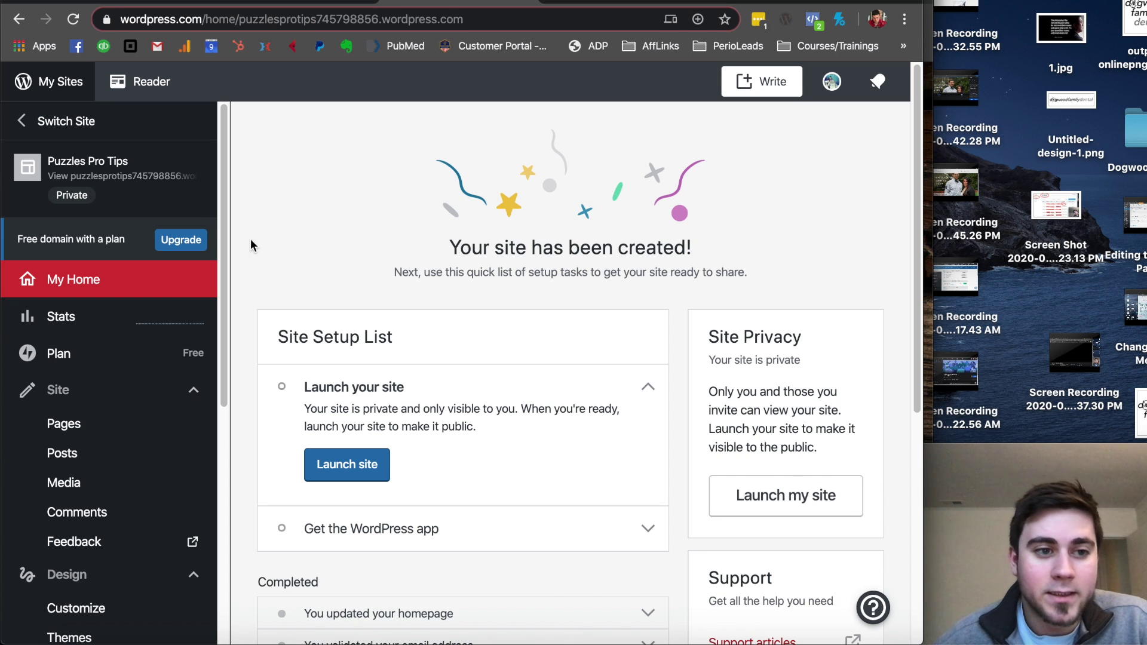
pyautogui.scroll(-4, 141, 411)
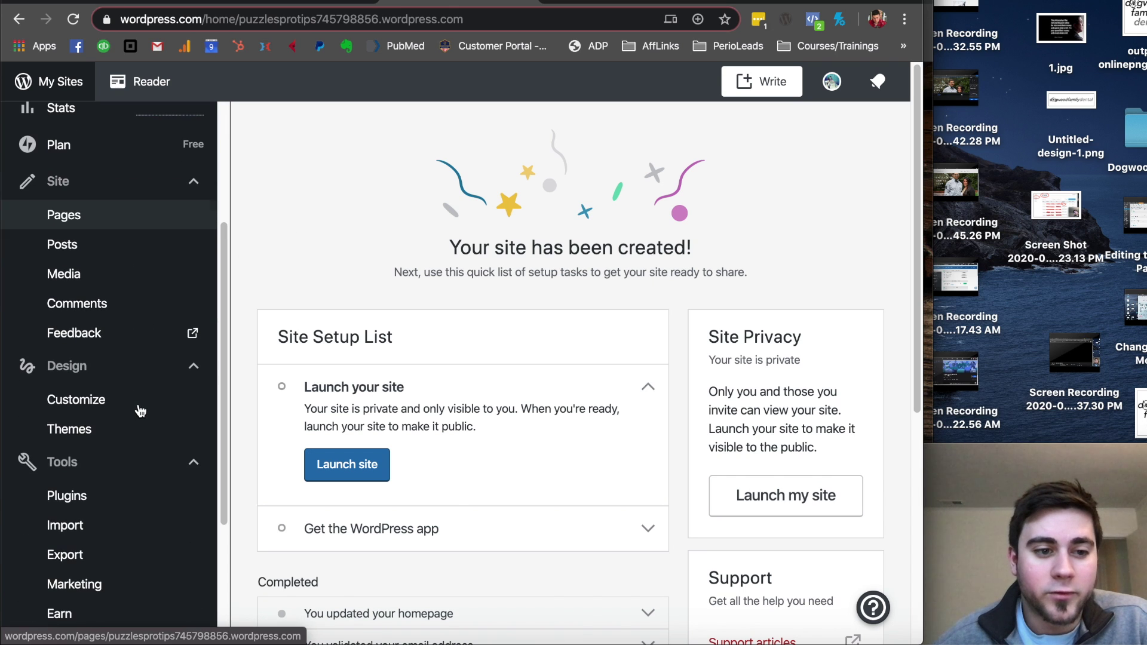
pyautogui.click(63, 494)
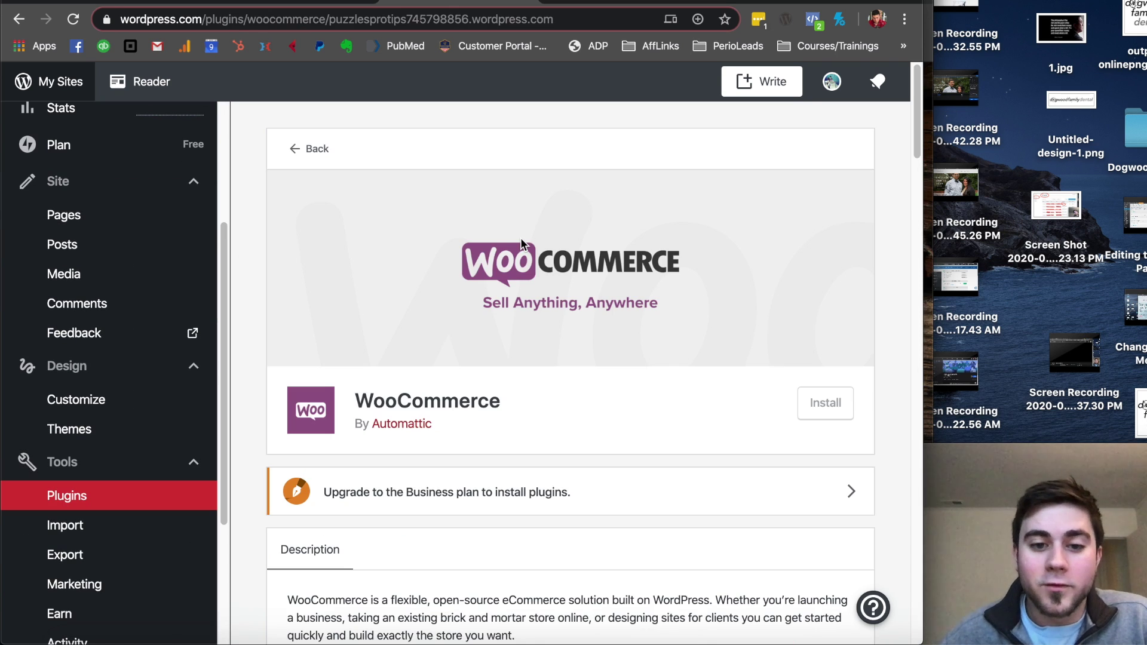
pyautogui.click(709, 504)
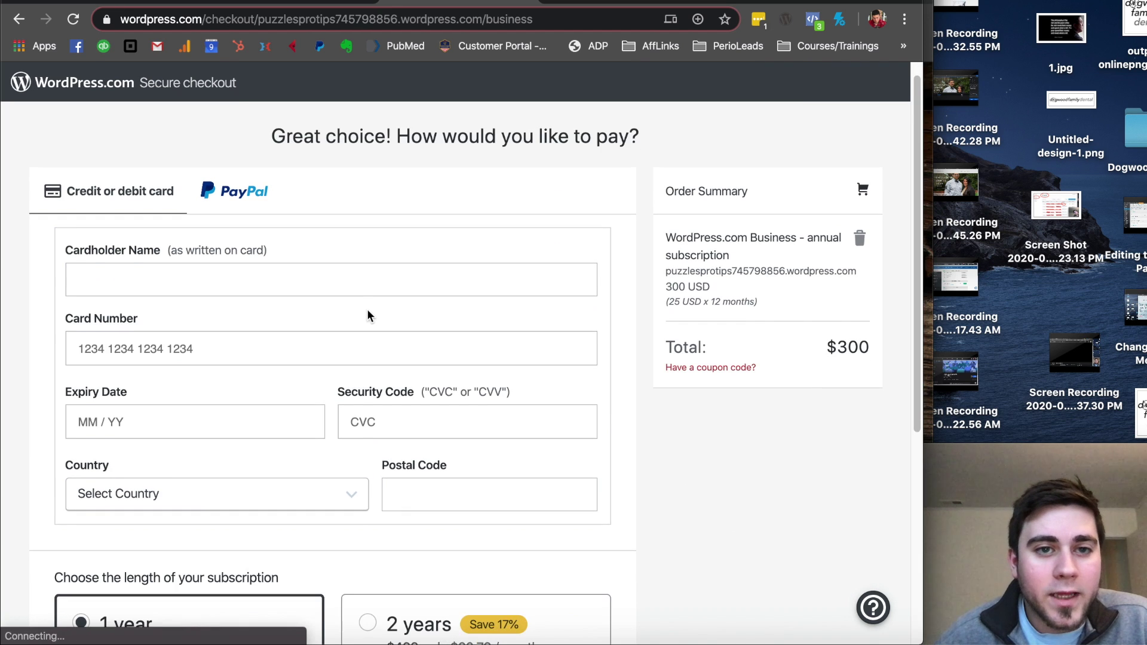
# - Review the Business plan checkout, then switch to the ClickFunnels funnel overview
pyautogui.scroll(-4, 367, 311)
pyautogui.scroll(-3, 365, 313)
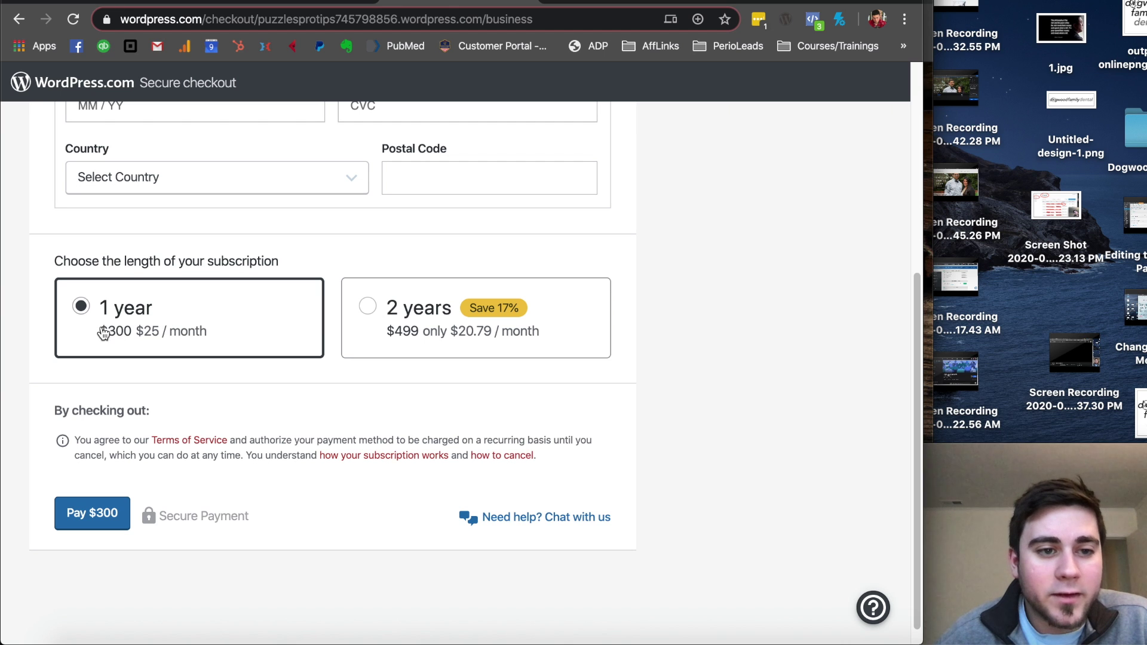
pyautogui.scroll(6, 241, 308)
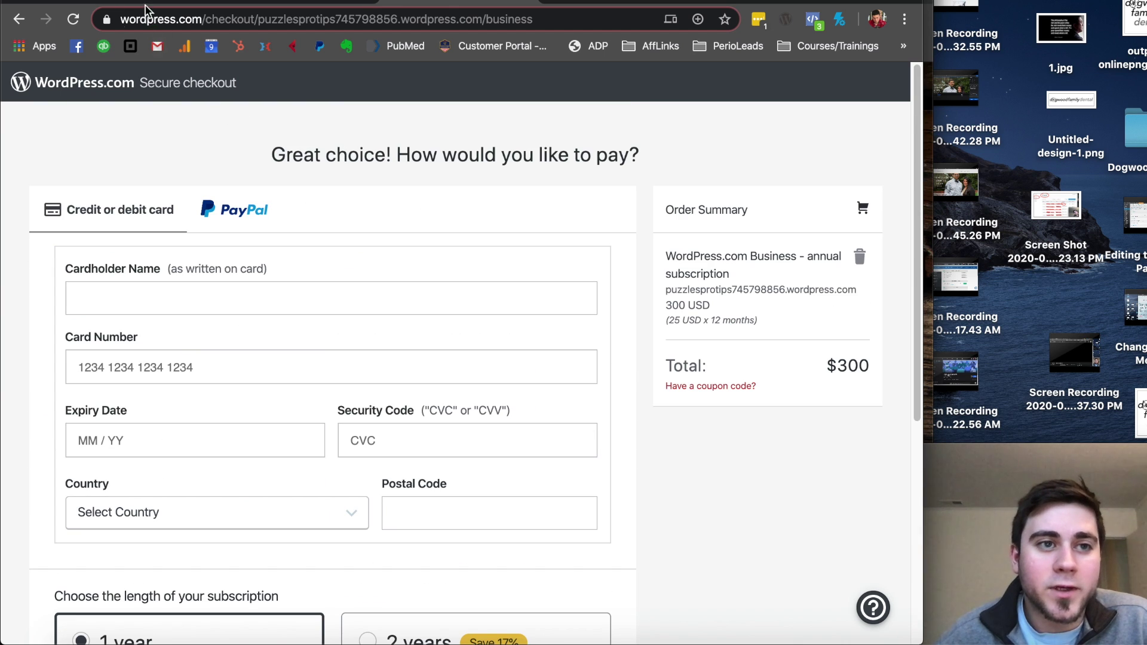
pyautogui.click(95, 5)
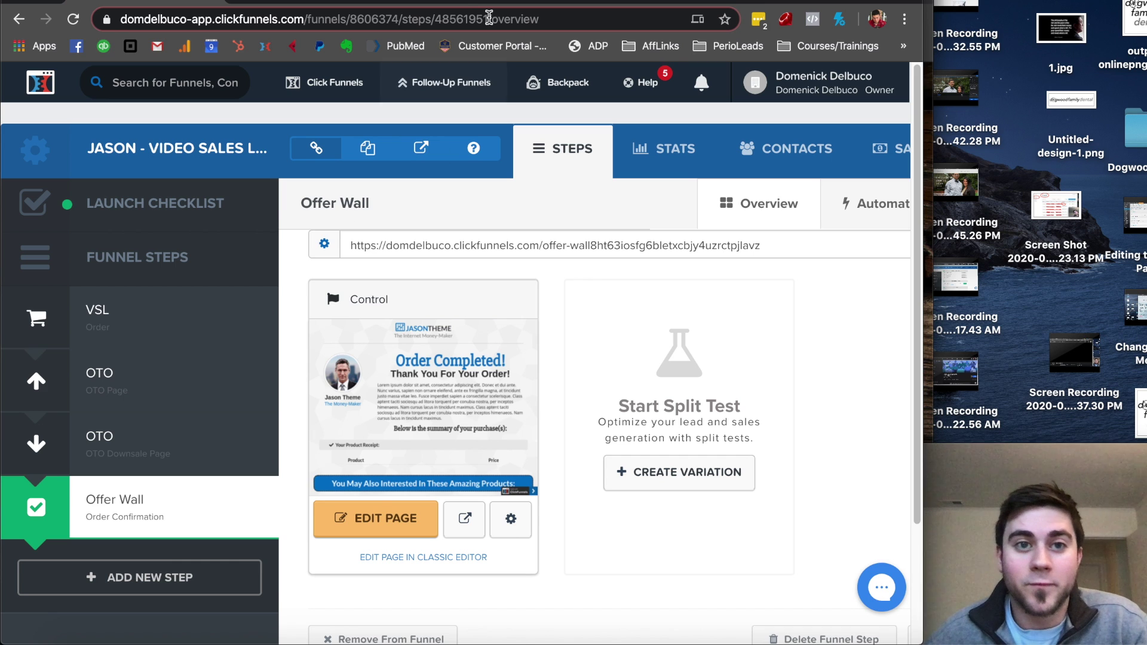
# - Glance at the WordPress, Mailchimp and Builderall tabs, then open ClickFunnels' VSL step
pyautogui.click(474, 3)
pyautogui.click(583, 4)
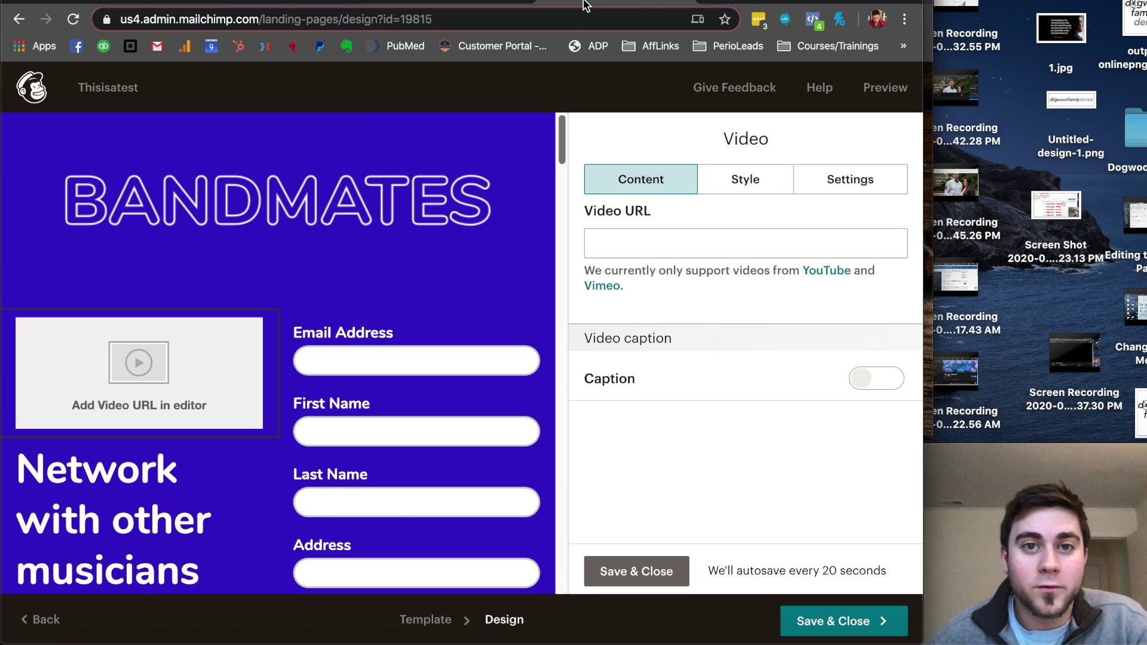
pyautogui.click(309, 3)
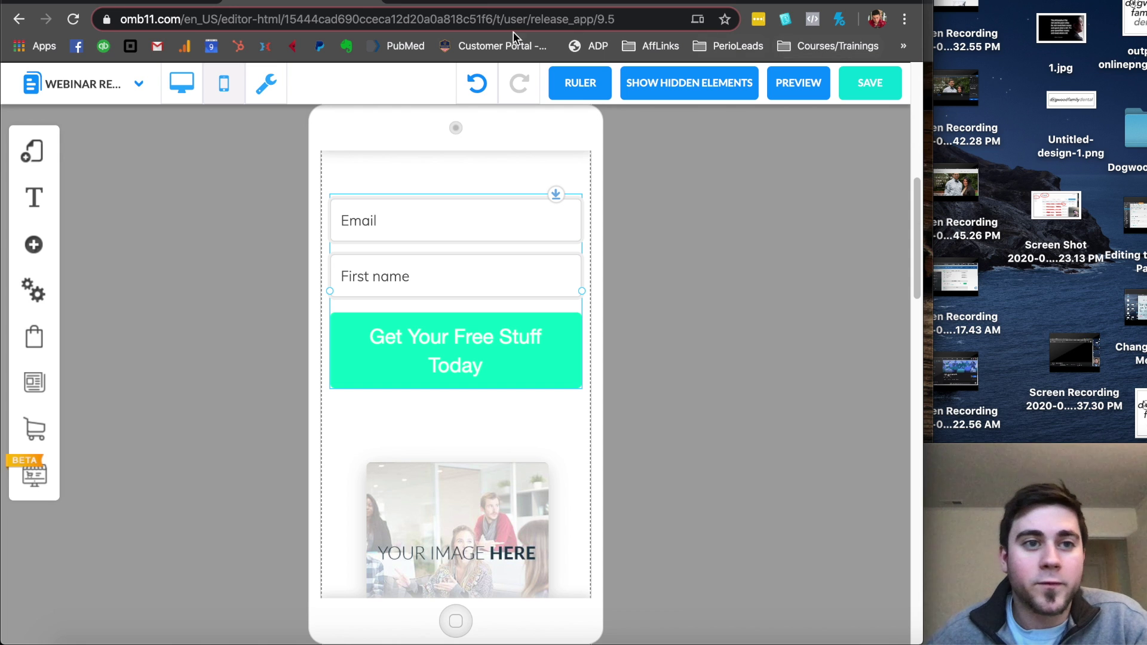
pyautogui.click(160, 4)
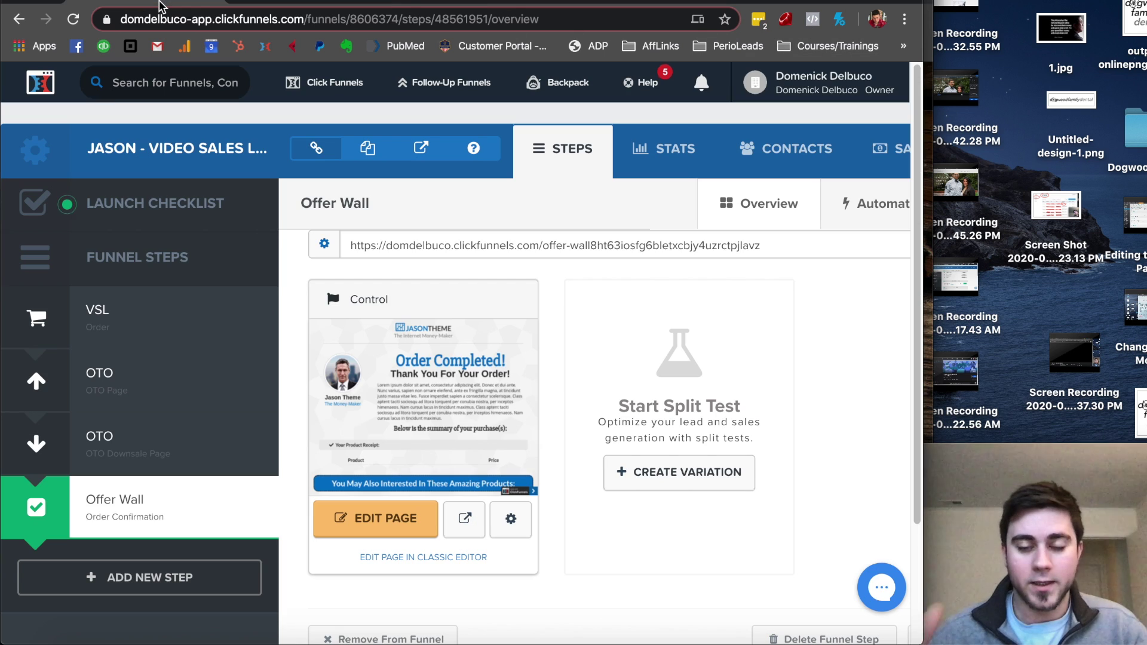
pyautogui.click(149, 316)
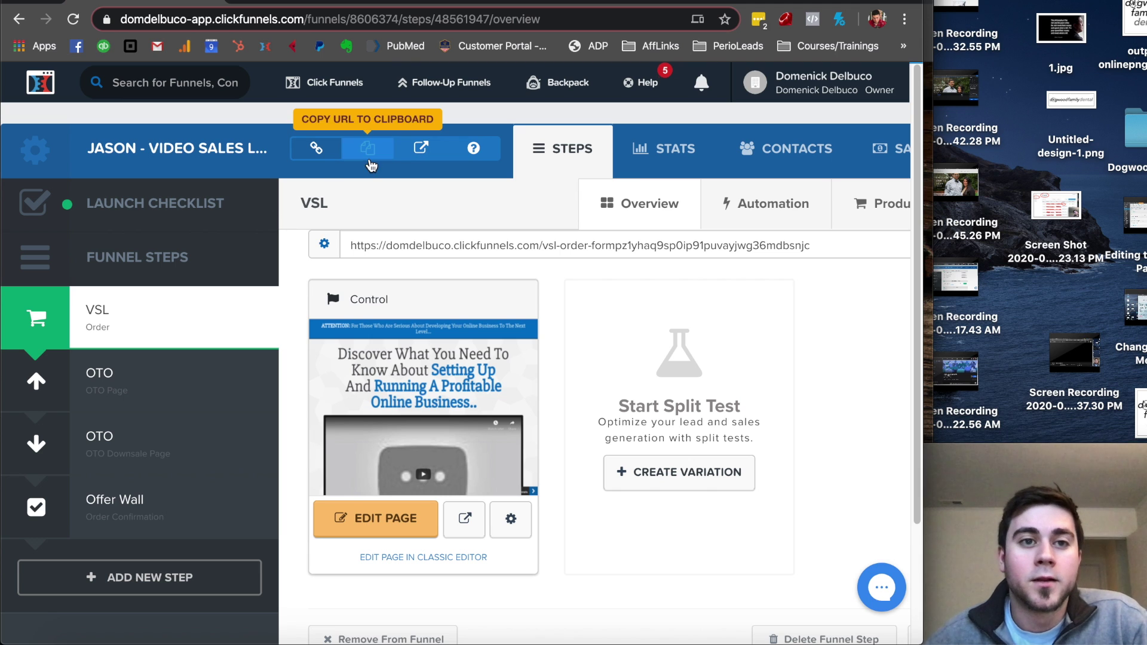
# - Drop down the Click Funnels menu listing Funnels, Contacts, Sales, Funnel Marketplace and Build Funnel
pyautogui.moveTo(300, 88)
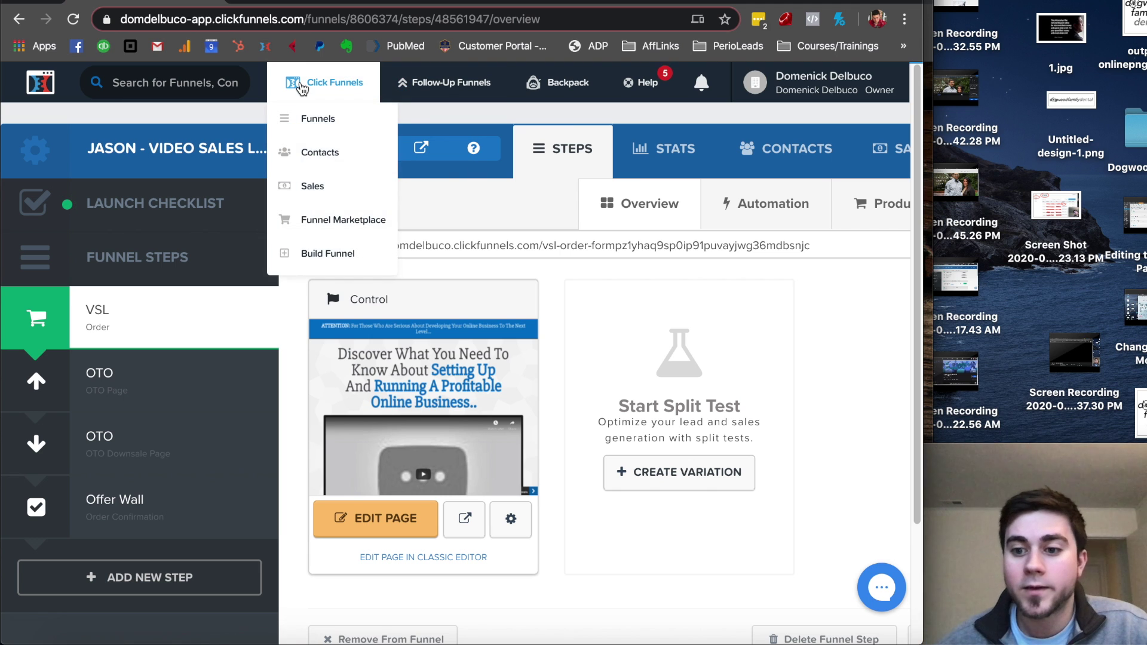